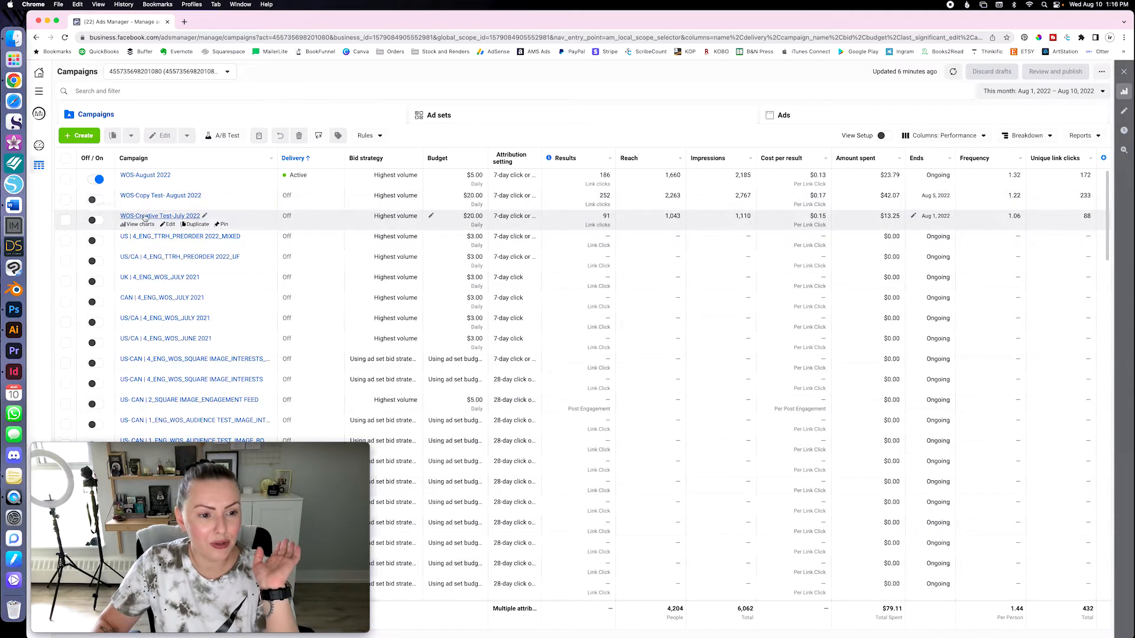
- Select the WOS-Creative Test-July 2022, WOS-Copy Test- August 2022 and WOS-August 2022 campaigns in the campaign list
{"action": "left_click", "coordinate": [65, 220]}
{"action": "left_click", "coordinate": [65, 199]}
{"action": "left_click", "coordinate": [66, 180]}
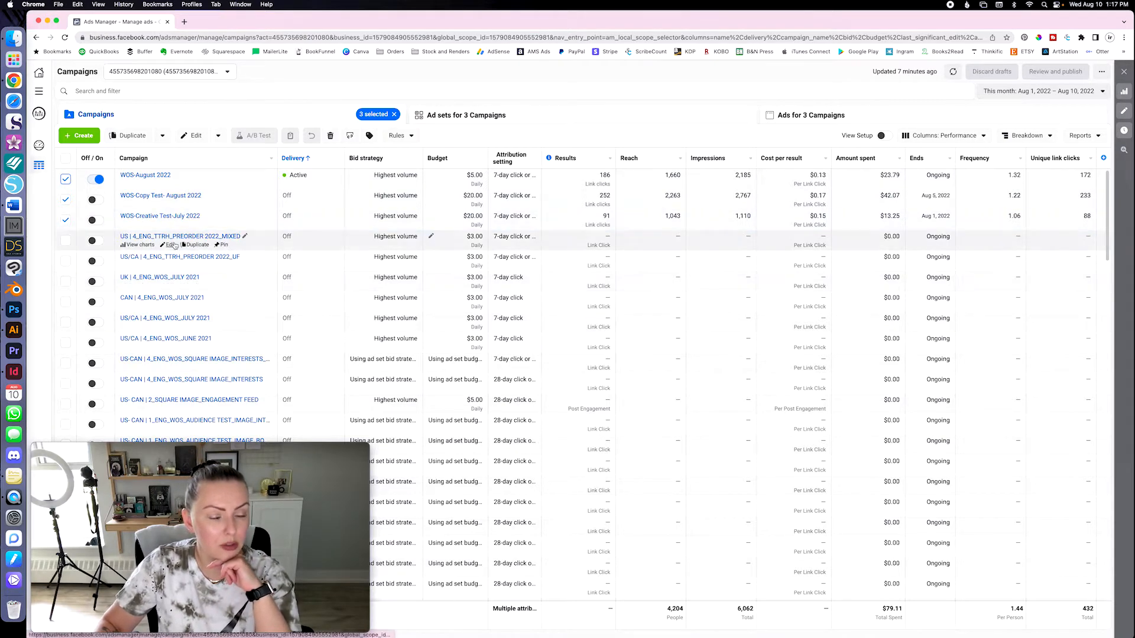
- Open the WOS-Creative Test-July 2022 campaign for editing and examine the parts of its campaign name
{"action": "left_click", "coordinate": [170, 224]}
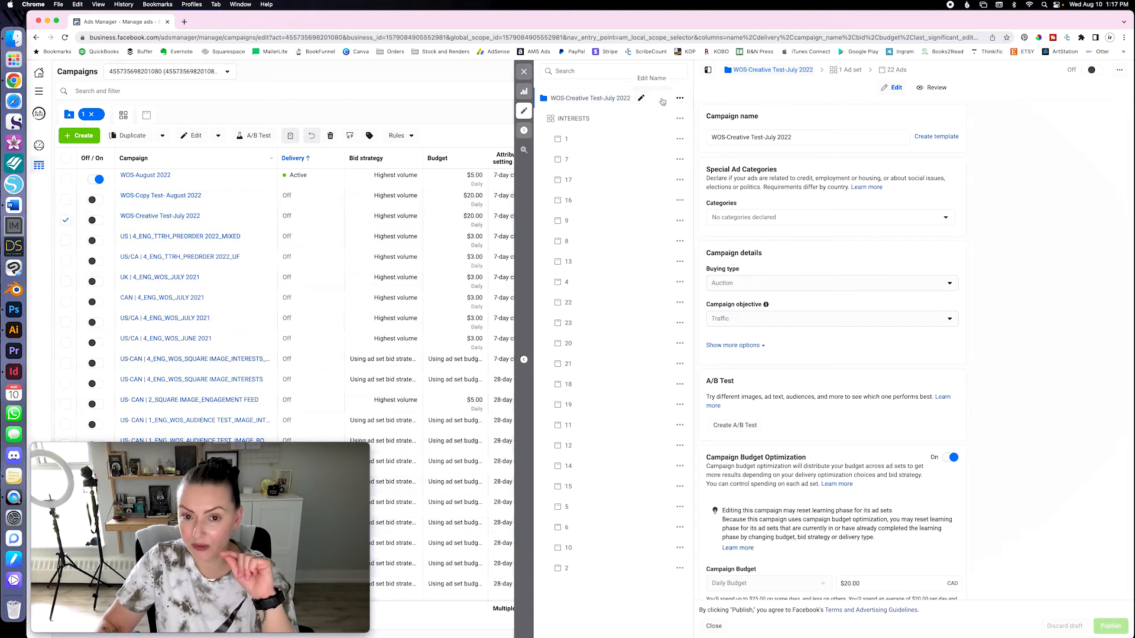
{"action": "left_click", "coordinate": [826, 140]}
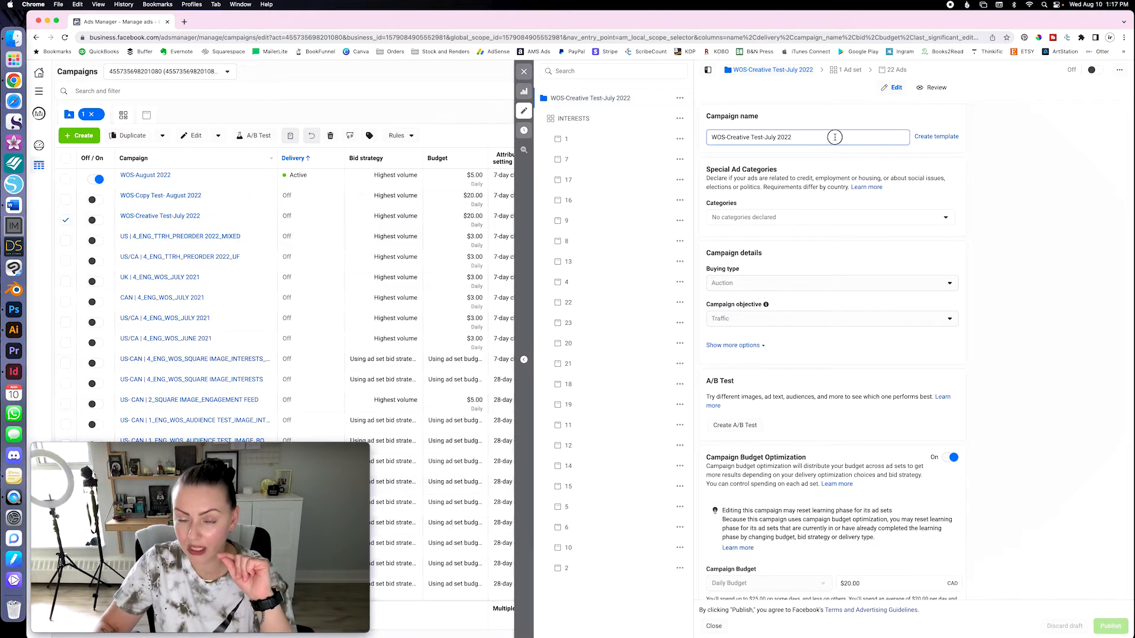
{"action": "left_click_drag", "start_coordinate": [830, 138], "coordinate": [710, 137]}
{"action": "left_click", "coordinate": [789, 137]}
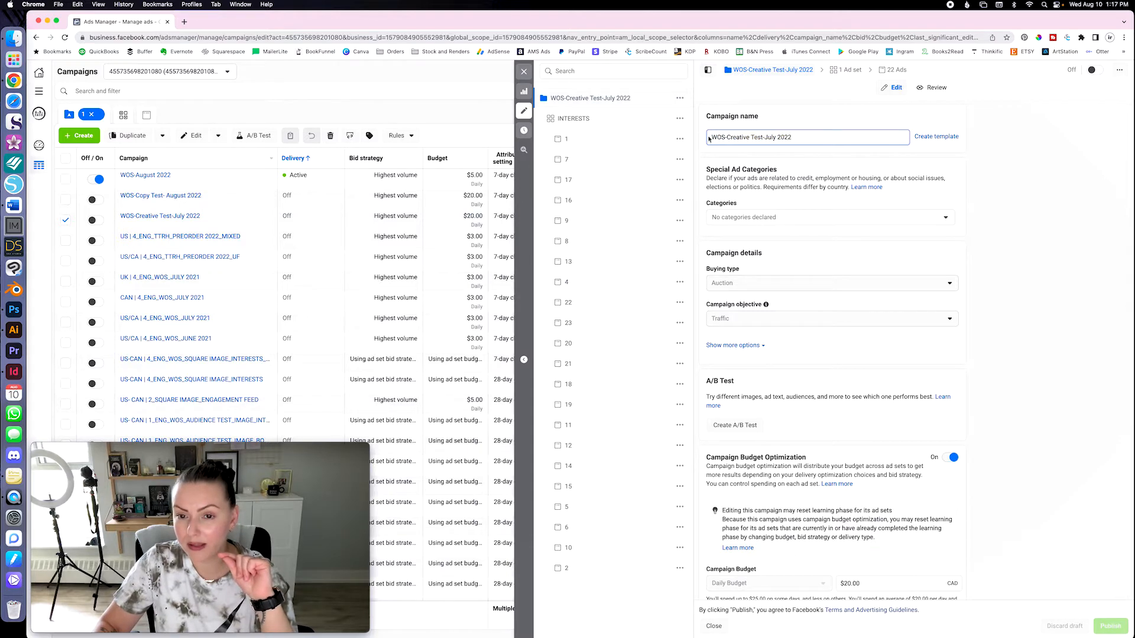
{"action": "left_click_drag", "start_coordinate": [711, 138], "coordinate": [727, 136]}
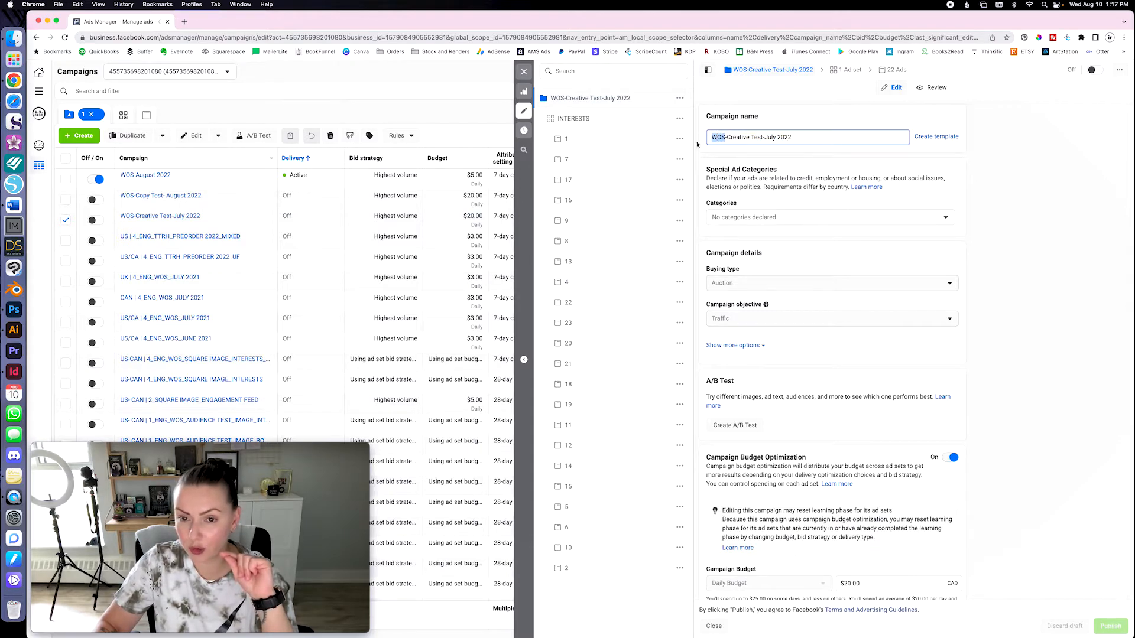
{"action": "left_click_drag", "start_coordinate": [727, 138], "coordinate": [800, 138]}
{"action": "left_click", "coordinate": [799, 138]}
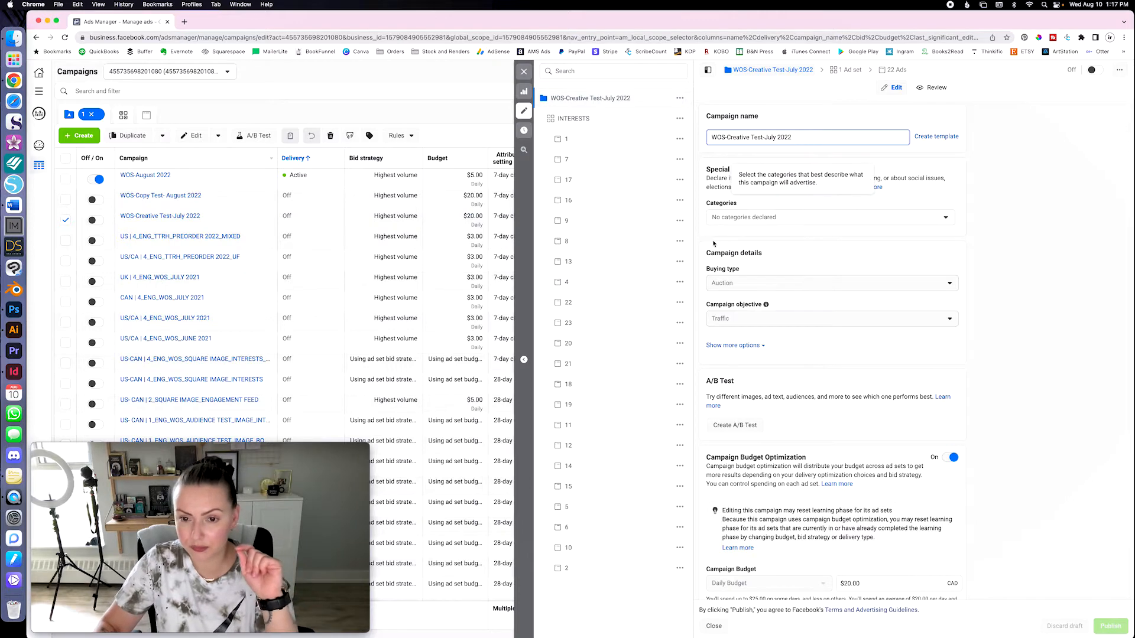
- Review the campaign details, briefly expanding the extra options beneath the campaign objective to check the campaign spending limit
{"action": "scroll", "coordinate": [832, 251], "scroll_direction": "down", "scroll_amount": 4}
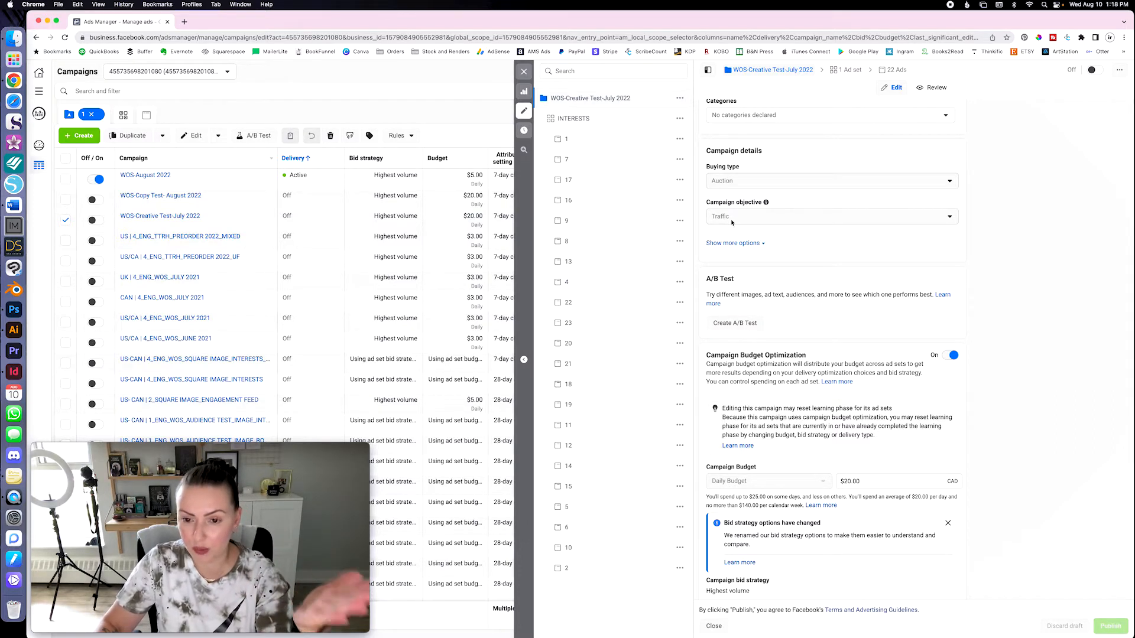
{"action": "scroll", "coordinate": [840, 314], "scroll_direction": "down", "scroll_amount": 1}
{"action": "scroll", "coordinate": [840, 314], "scroll_direction": "down", "scroll_amount": 1}
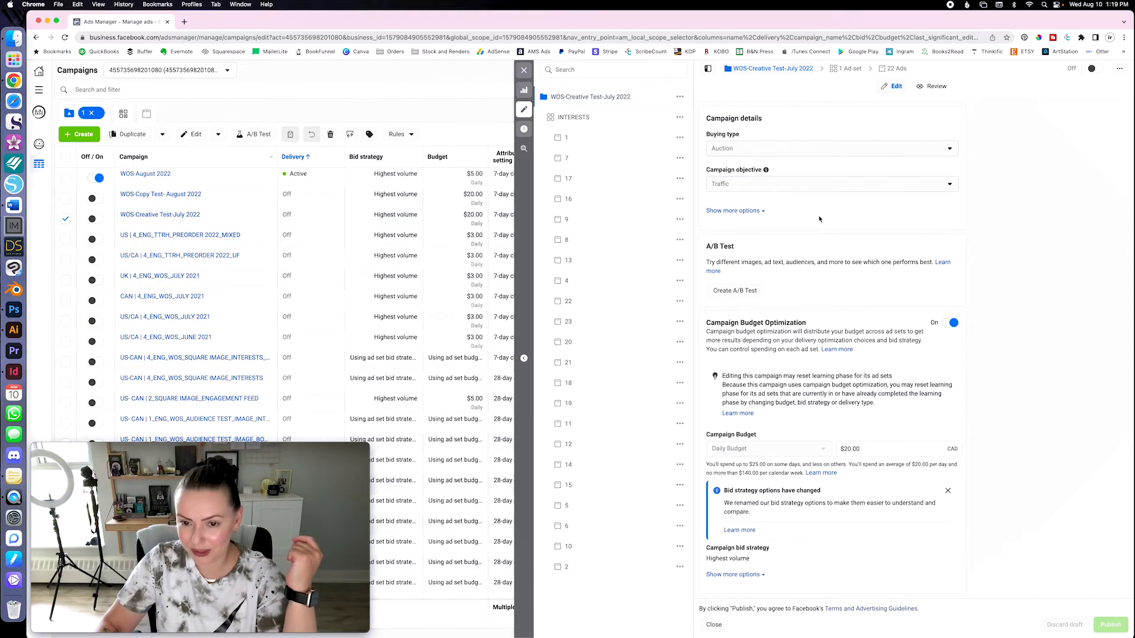
{"action": "left_click", "coordinate": [762, 213]}
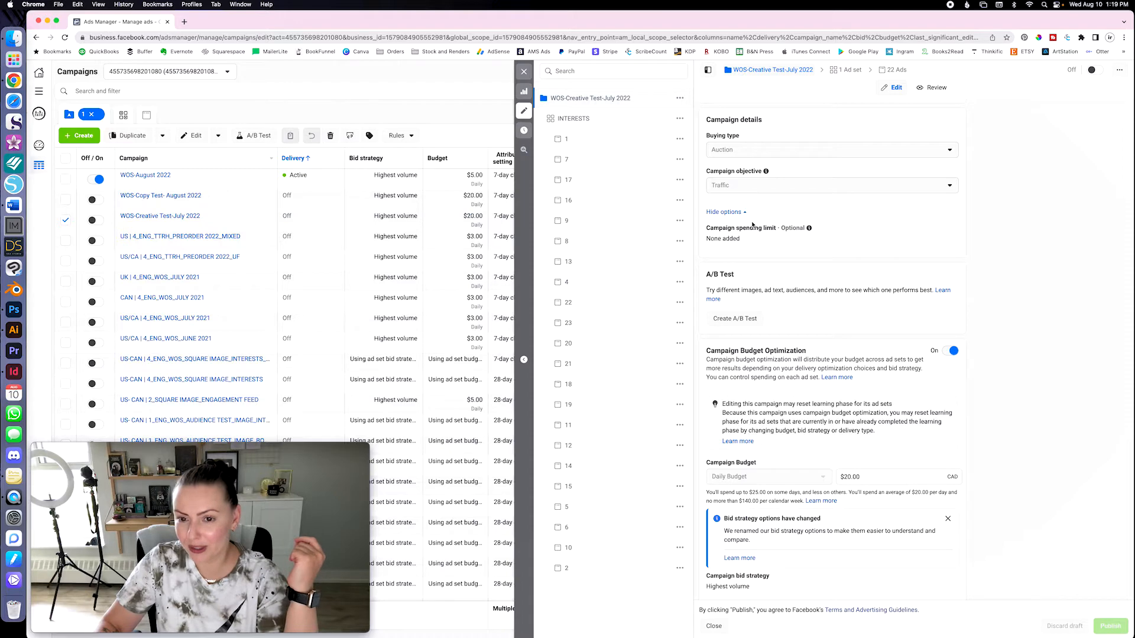
{"action": "left_click", "coordinate": [733, 213]}
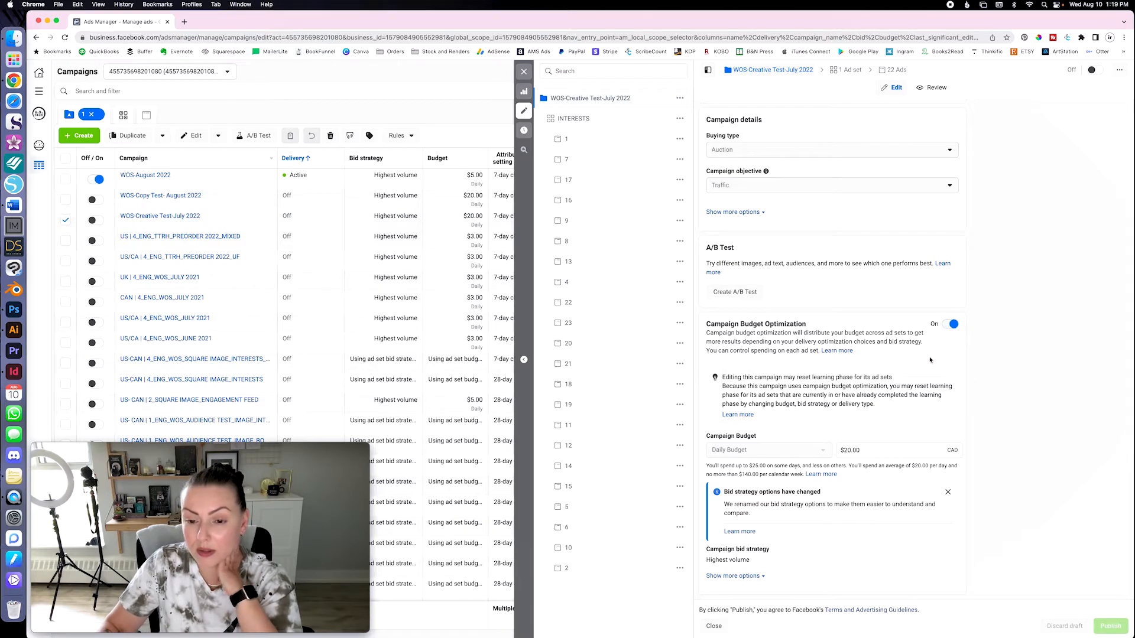
- Preview turning off Campaign Budget Optimization without publishing it, and reveal the additional options beneath the campaign bid strategy
{"action": "left_click", "coordinate": [947, 330]}
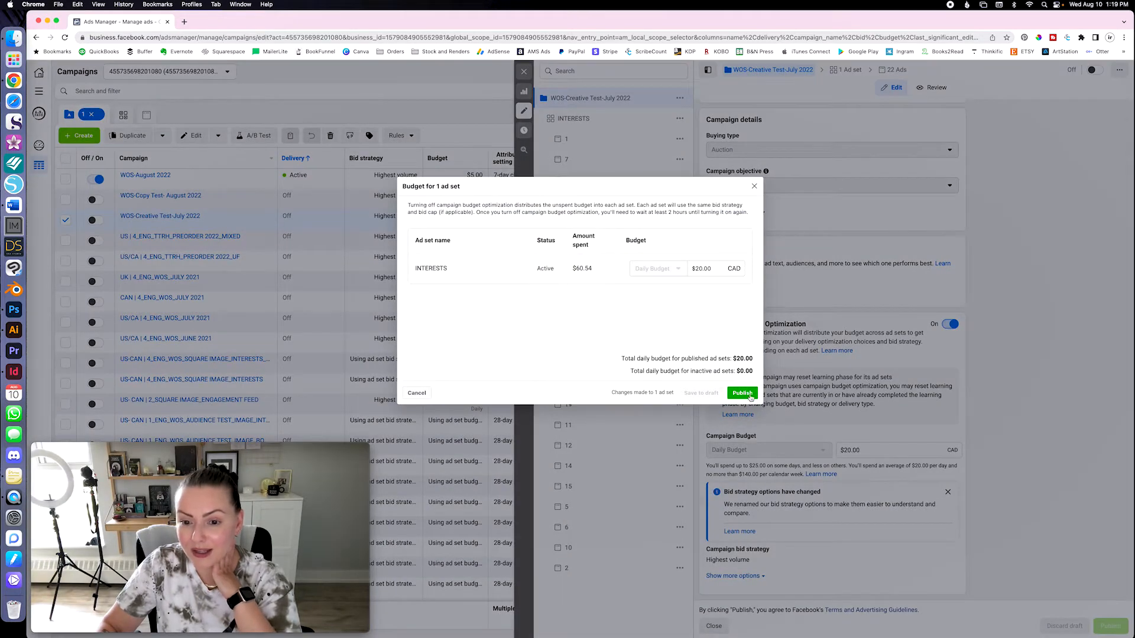
{"action": "left_click", "coordinate": [755, 185]}
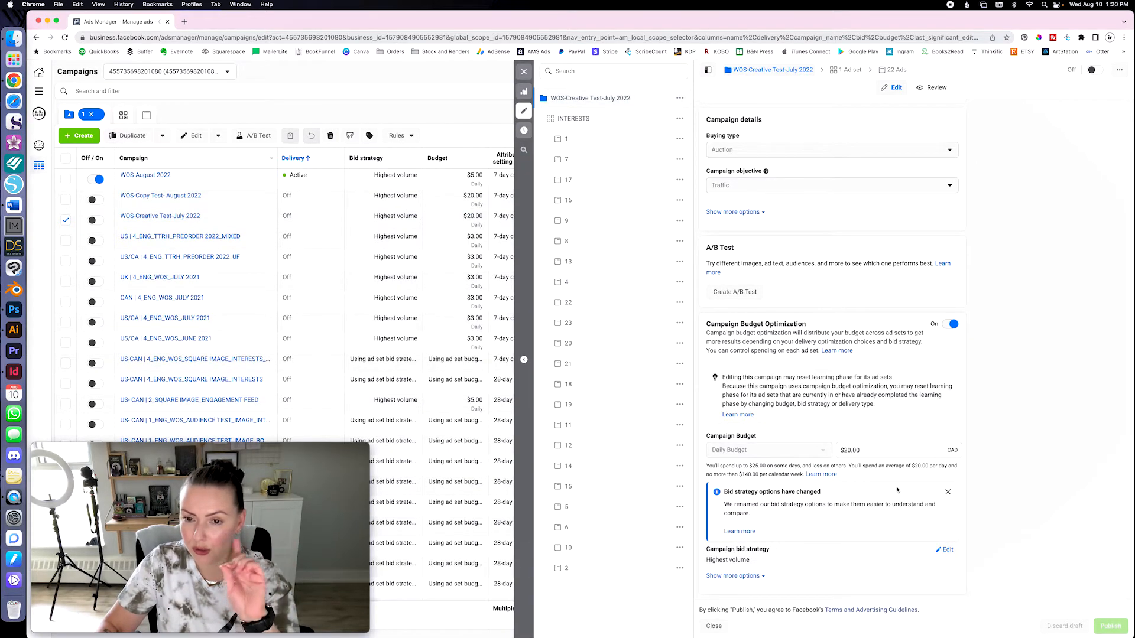
{"action": "left_click", "coordinate": [747, 577]}
{"action": "scroll", "coordinate": [842, 520], "scroll_direction": "down", "scroll_amount": 1}
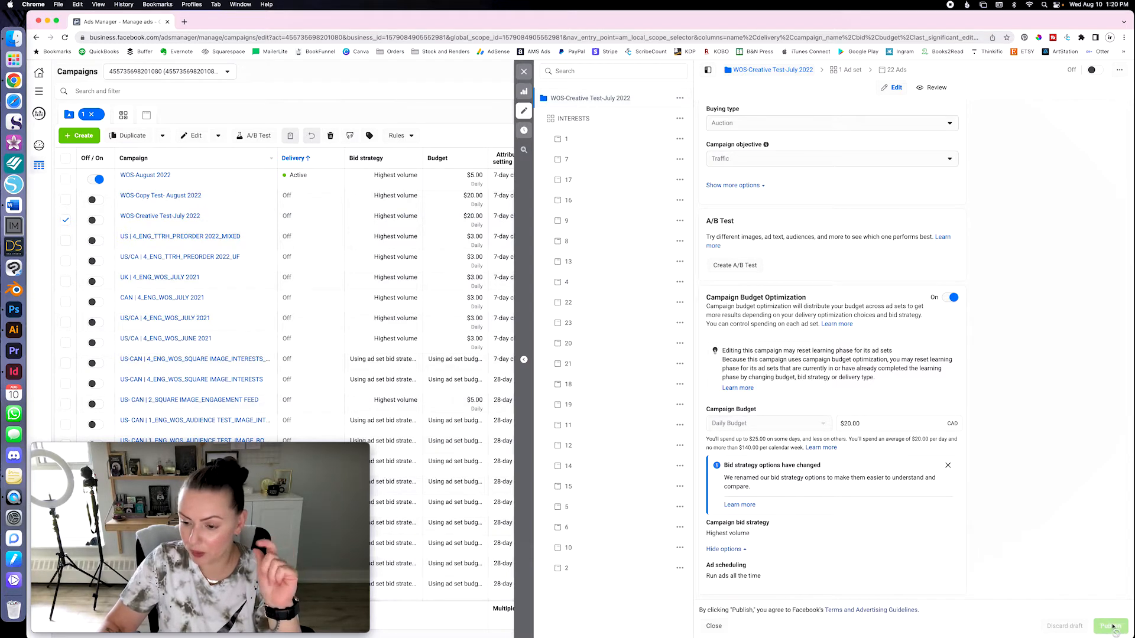
- Open the INTERESTS ad set for editing and review its name and traffic destination settings
{"action": "left_click", "coordinate": [637, 120]}
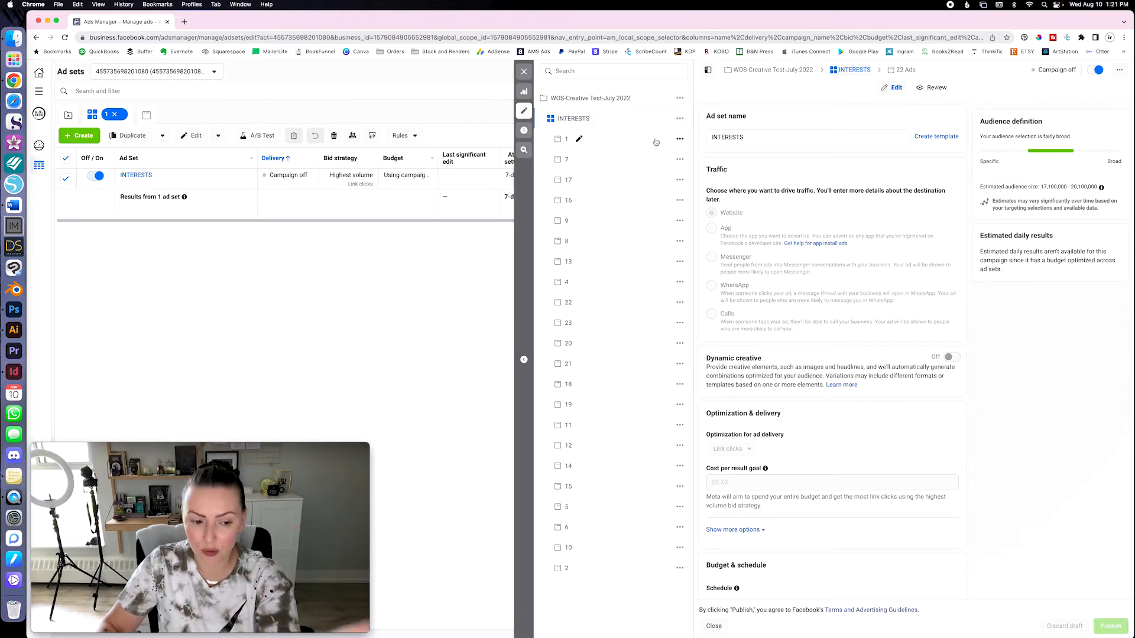
{"action": "left_click", "coordinate": [753, 137]}
{"action": "left_click", "coordinate": [806, 122]}
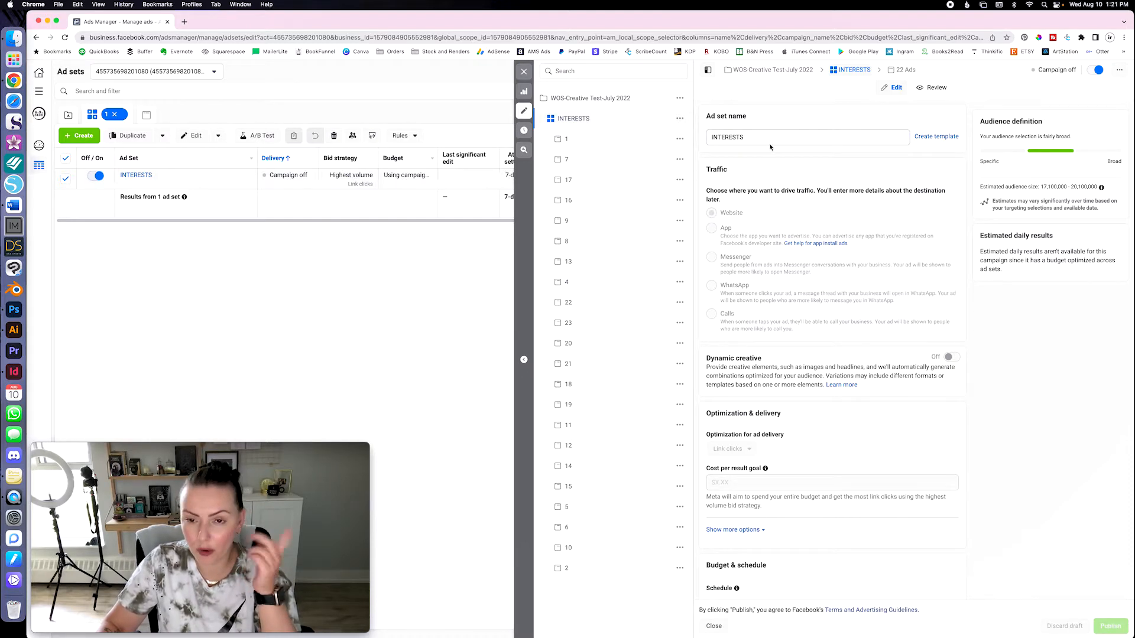
{"action": "scroll", "coordinate": [825, 169], "scroll_direction": "down", "scroll_amount": 1}
{"action": "scroll", "coordinate": [825, 169], "scroll_direction": "up", "scroll_amount": 1}
{"action": "scroll", "coordinate": [848, 245], "scroll_direction": "down", "scroll_amount": 2}
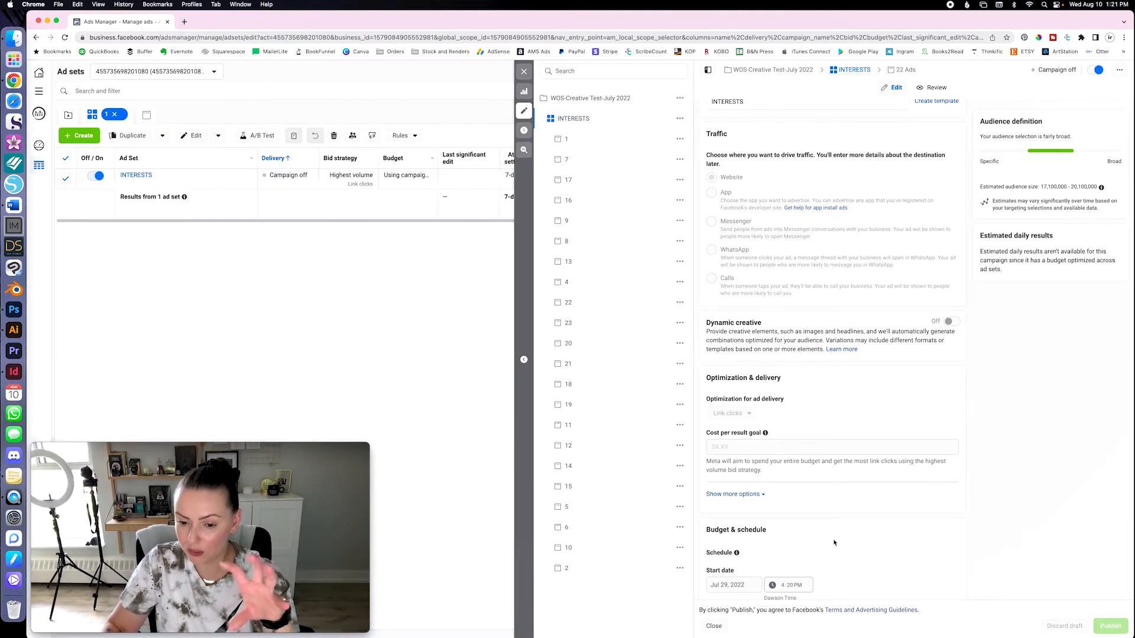
{"action": "scroll", "coordinate": [834, 439], "scroll_direction": "up", "scroll_amount": 2}
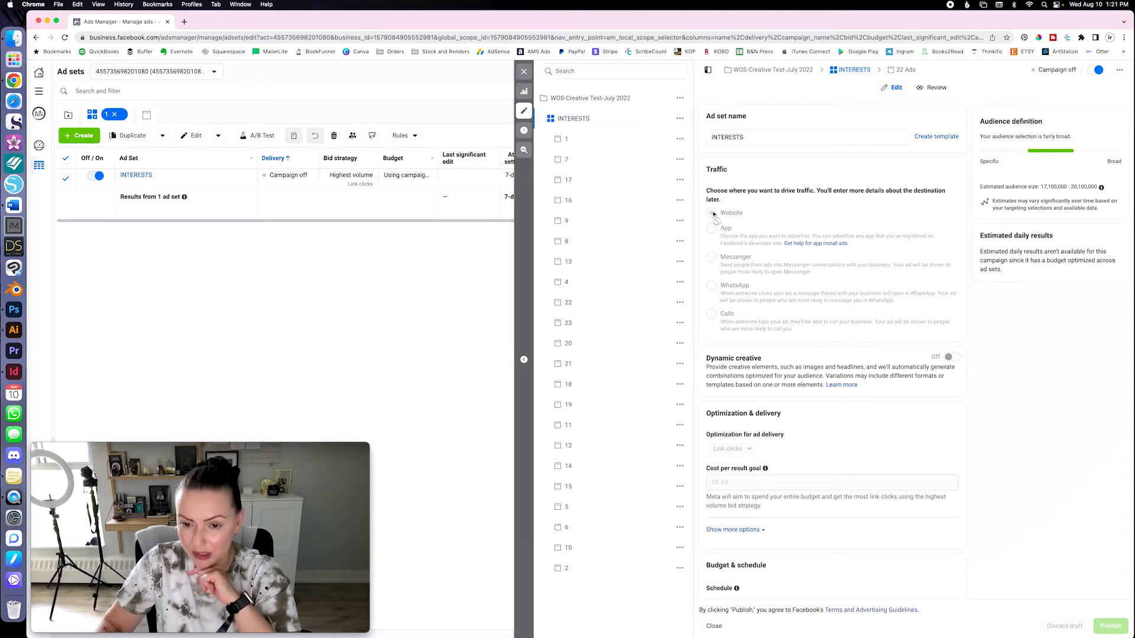
{"action": "scroll", "coordinate": [820, 350], "scroll_direction": "down", "scroll_amount": 1}
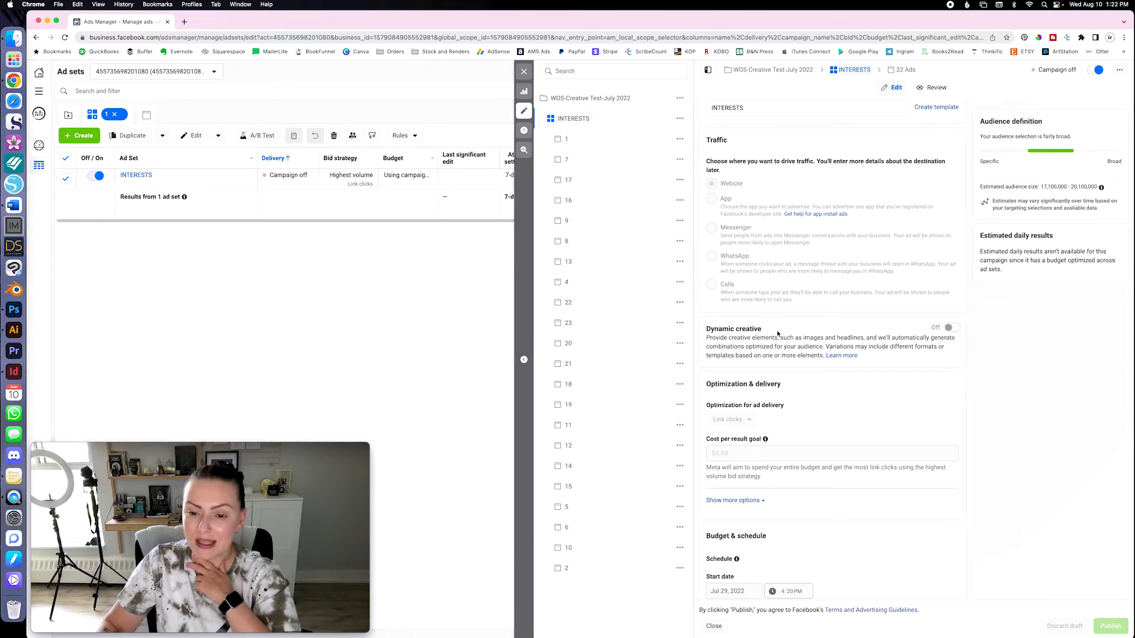
- Review the ad set's dynamic creative, optimization and delivery, and budget and schedule settings
{"action": "scroll", "coordinate": [757, 344], "scroll_direction": "down", "scroll_amount": 2}
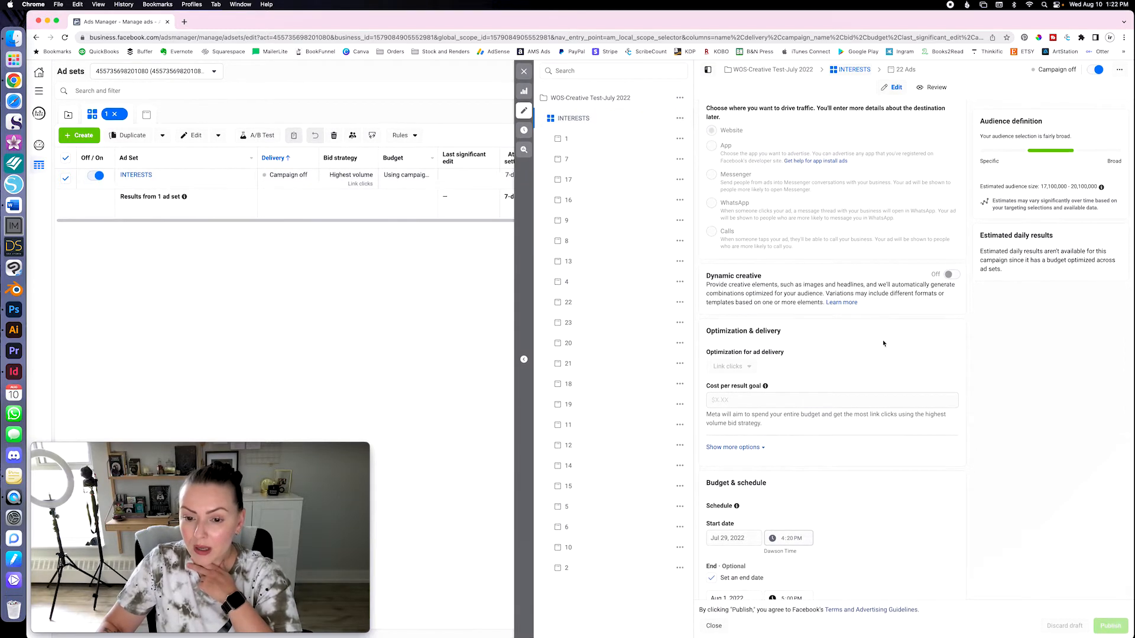
{"action": "scroll", "coordinate": [827, 337], "scroll_direction": "down", "scroll_amount": 1}
{"action": "mouse_move", "coordinate": [758, 333]}
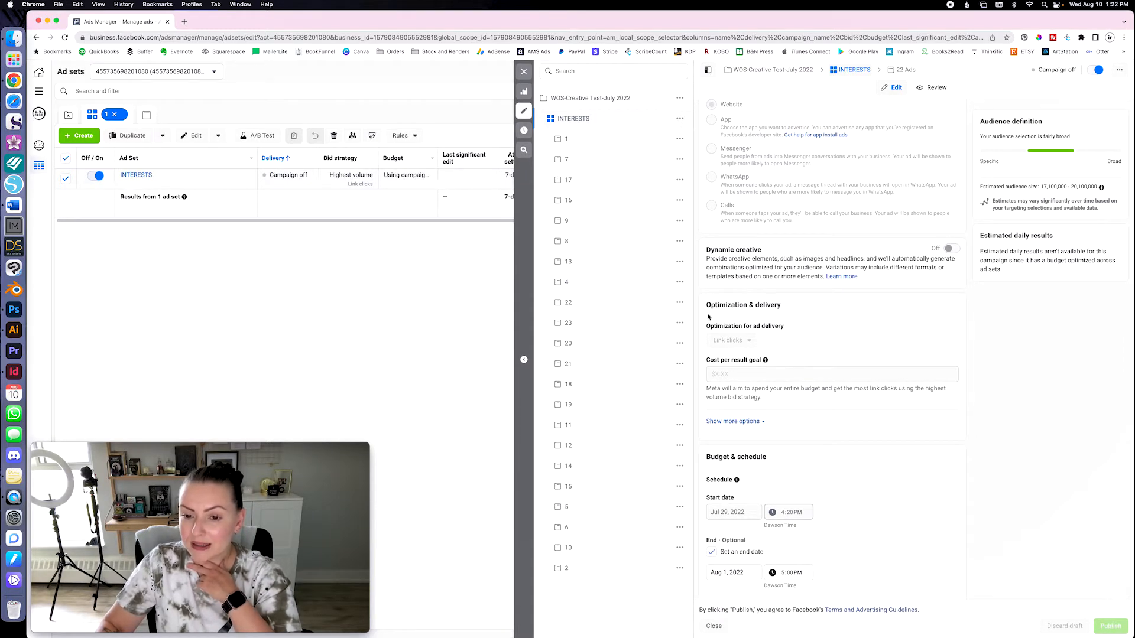
{"action": "scroll", "coordinate": [823, 346], "scroll_direction": "down", "scroll_amount": 3}
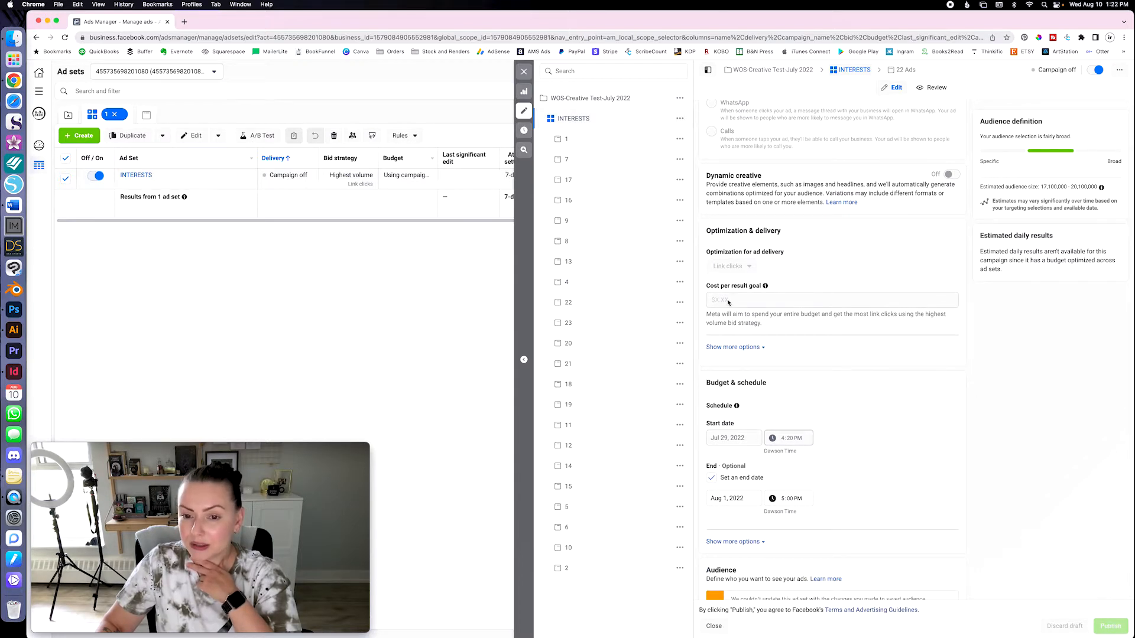
{"action": "scroll", "coordinate": [816, 315], "scroll_direction": "down", "scroll_amount": 3}
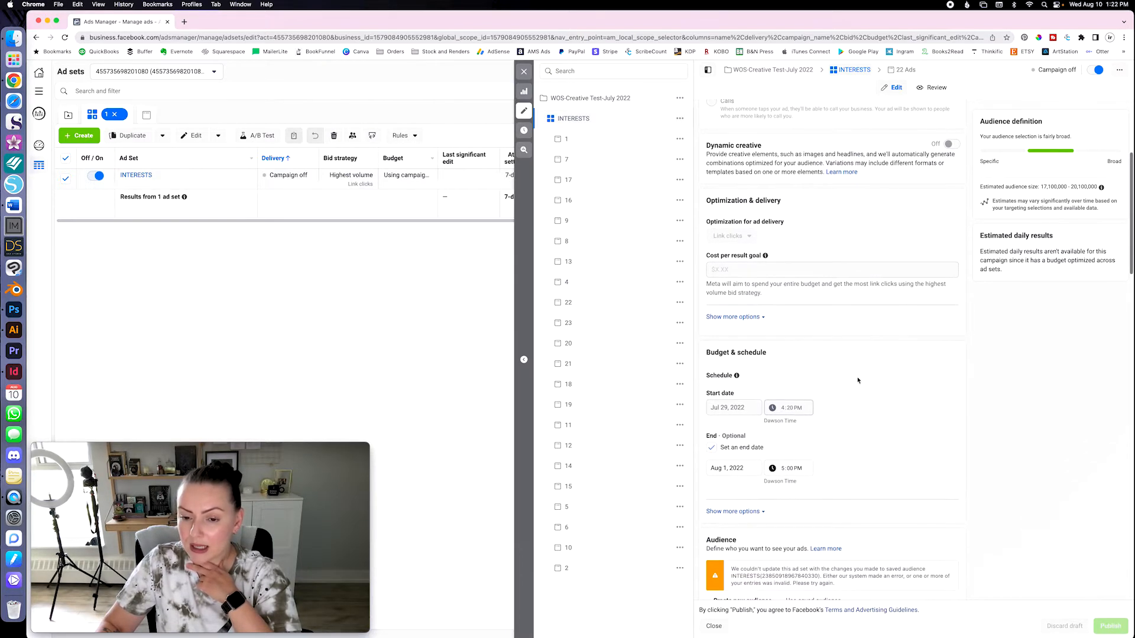
{"action": "scroll", "coordinate": [798, 312], "scroll_direction": "down", "scroll_amount": 2}
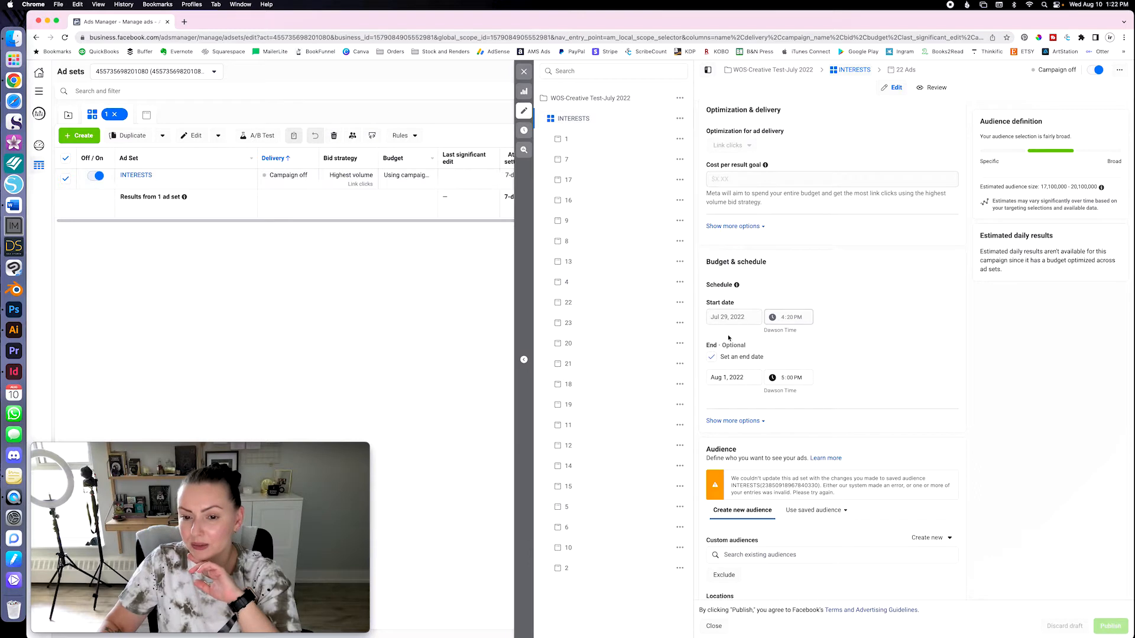
{"action": "scroll", "coordinate": [836, 296], "scroll_direction": "down", "scroll_amount": 4}
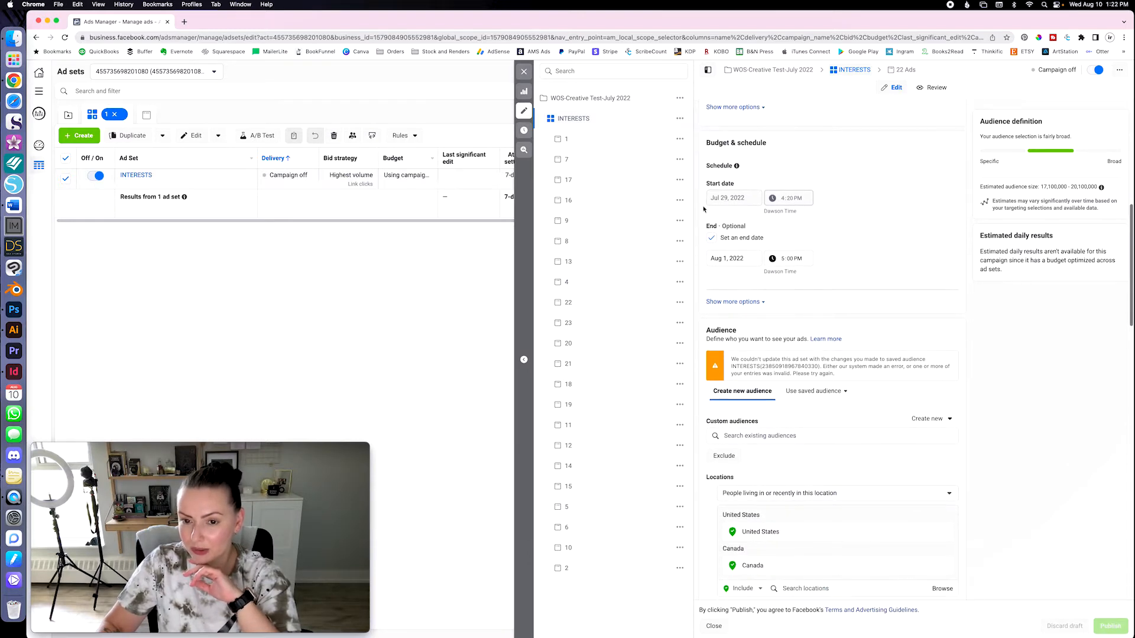
- Review the ad set's audience definition, including custom audiences, locations, age and gender
{"action": "scroll", "coordinate": [827, 281], "scroll_direction": "down", "scroll_amount": 5}
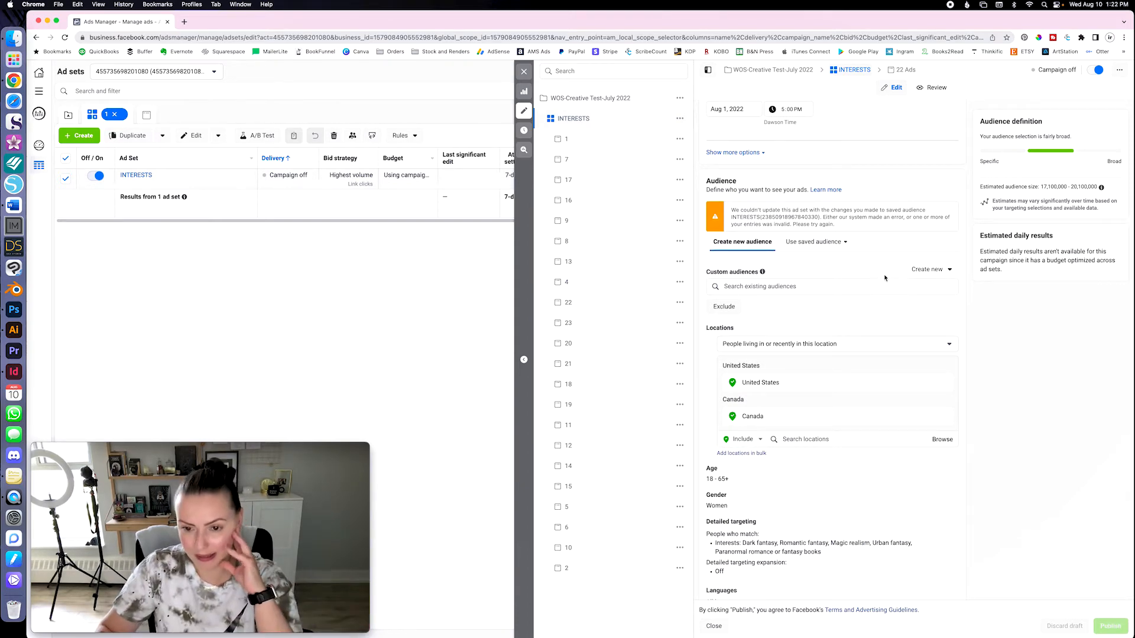
{"action": "scroll", "coordinate": [881, 273], "scroll_direction": "down", "scroll_amount": 2}
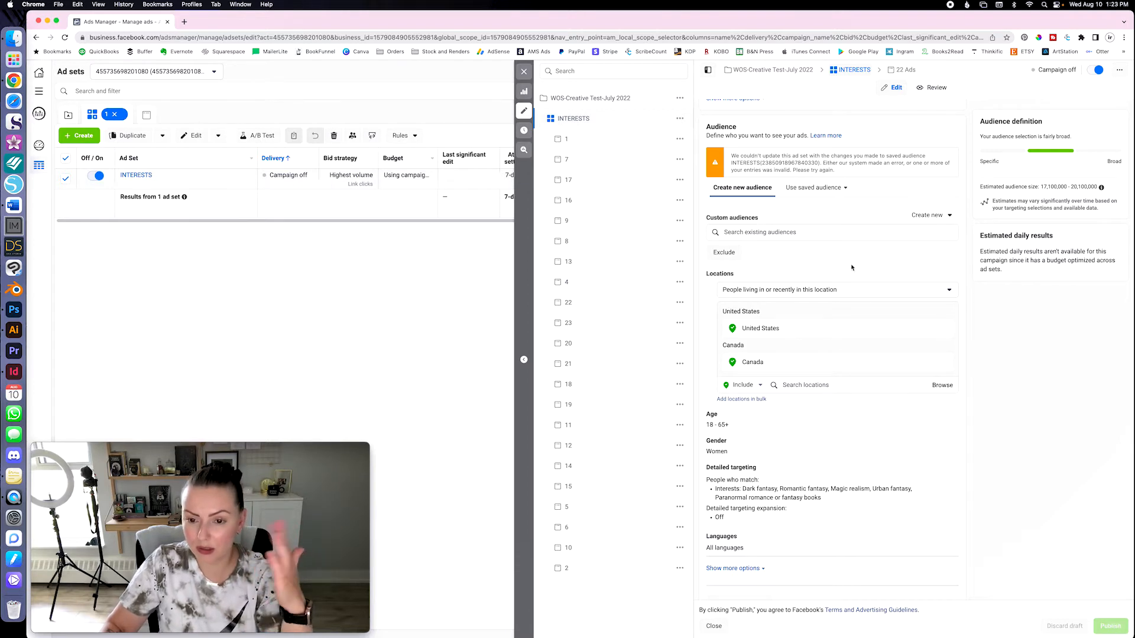
{"action": "scroll", "coordinate": [852, 268], "scroll_direction": "down", "scroll_amount": 3}
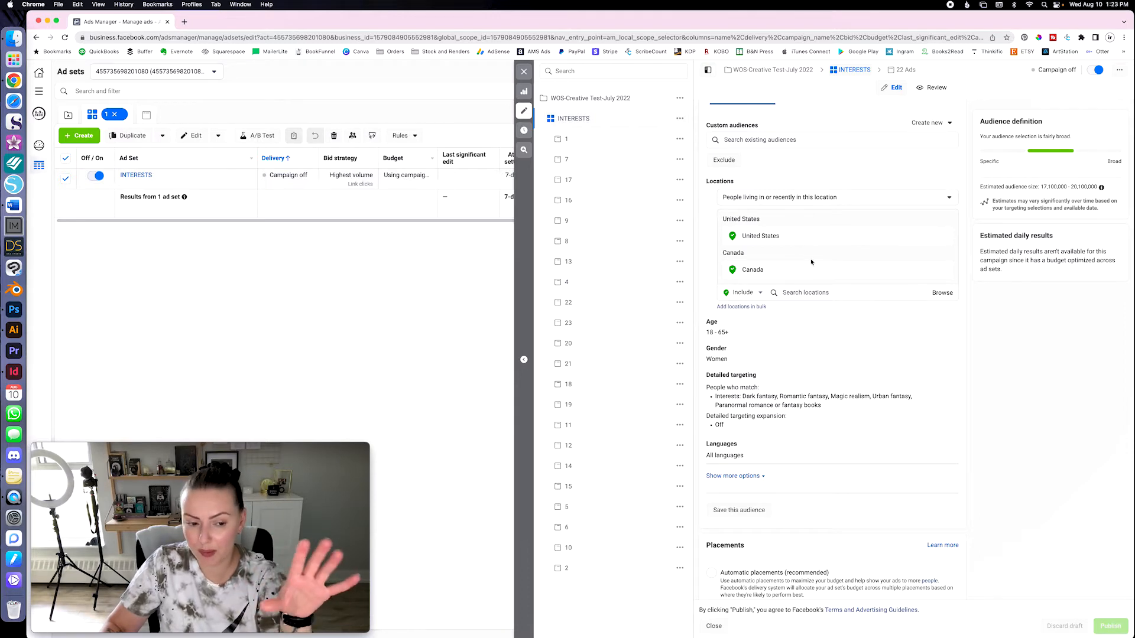
{"action": "scroll", "coordinate": [840, 335], "scroll_direction": "down", "scroll_amount": 1}
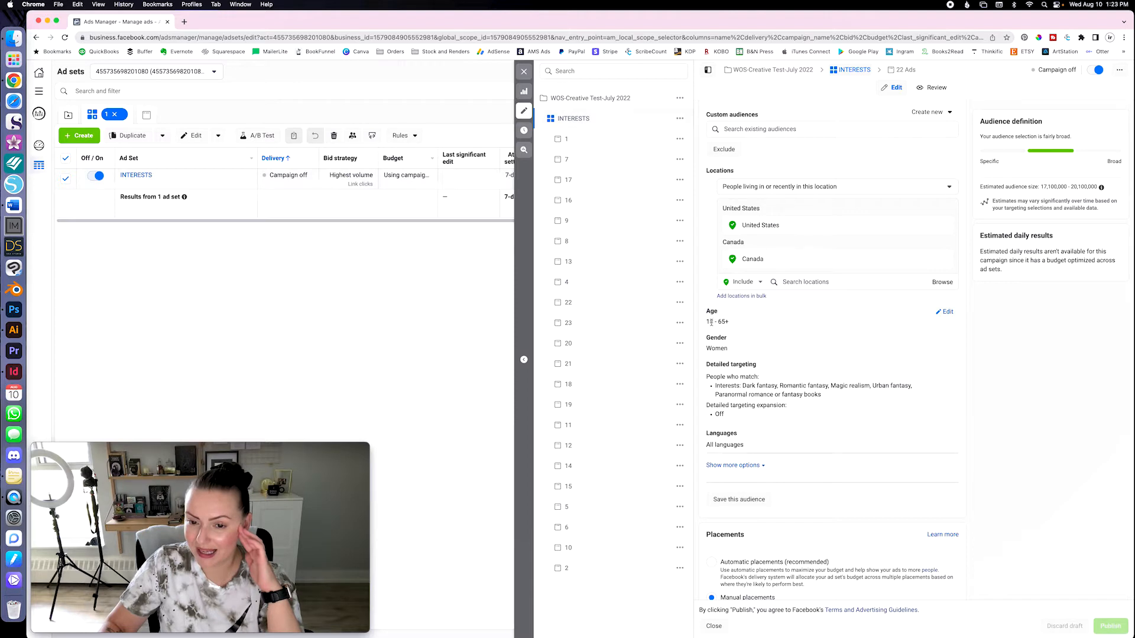
{"action": "scroll", "coordinate": [798, 324], "scroll_direction": "down", "scroll_amount": 2}
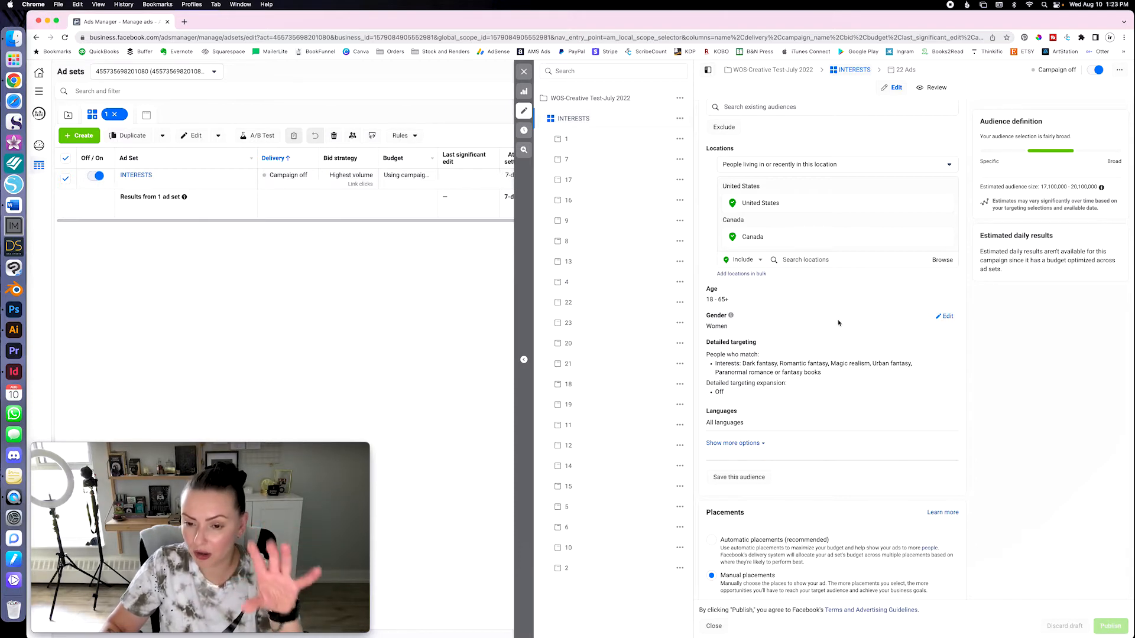
{"action": "scroll", "coordinate": [875, 328], "scroll_direction": "down", "scroll_amount": 2}
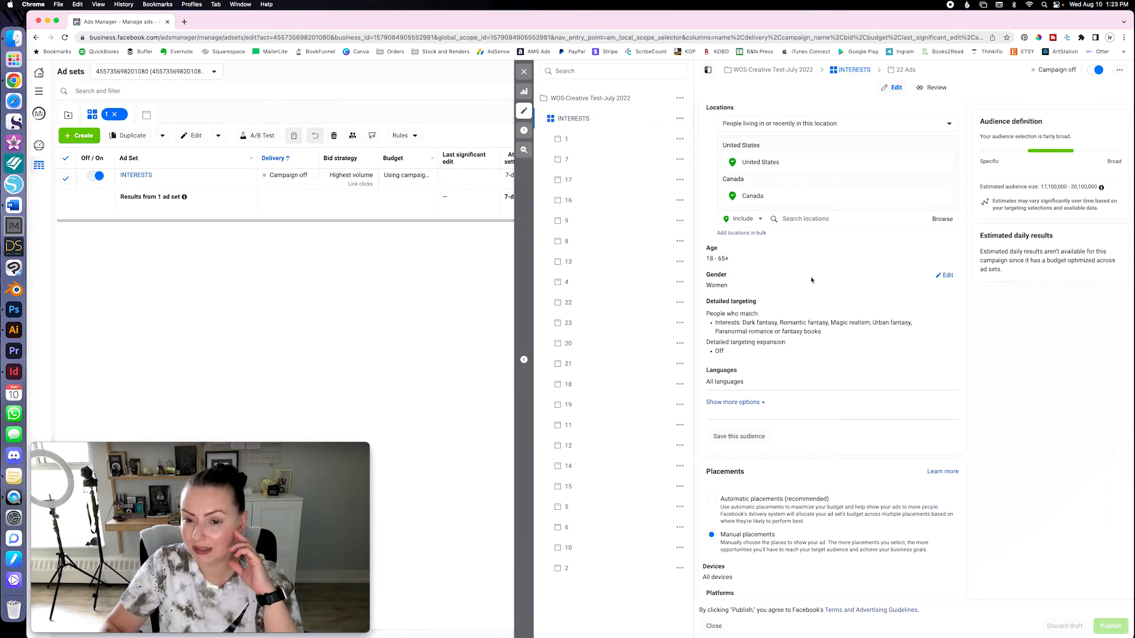
- Open the audience's gender and detailed targeting settings for editing and look through the included interests
{"action": "left_click", "coordinate": [945, 275]}
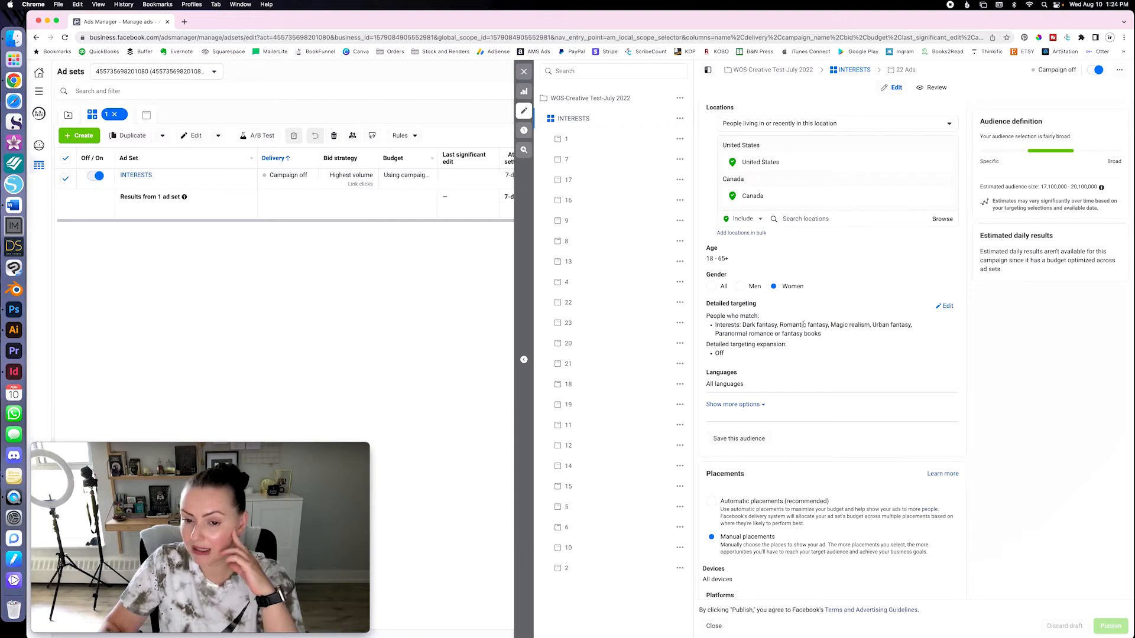
{"action": "left_click", "coordinate": [945, 306]}
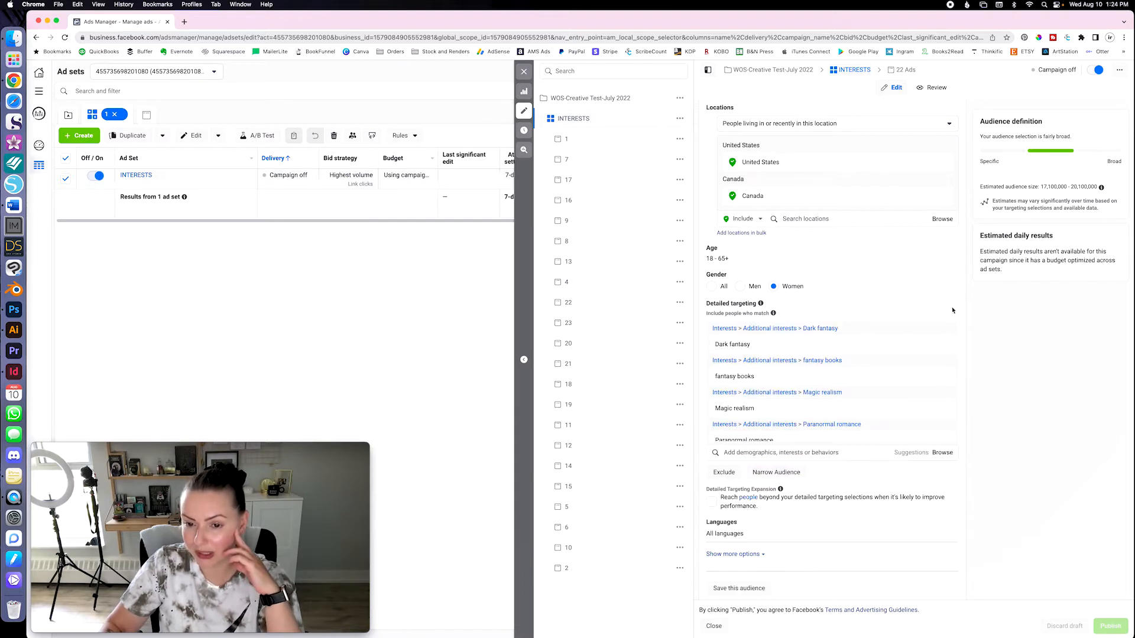
{"action": "mouse_move", "coordinate": [796, 344]}
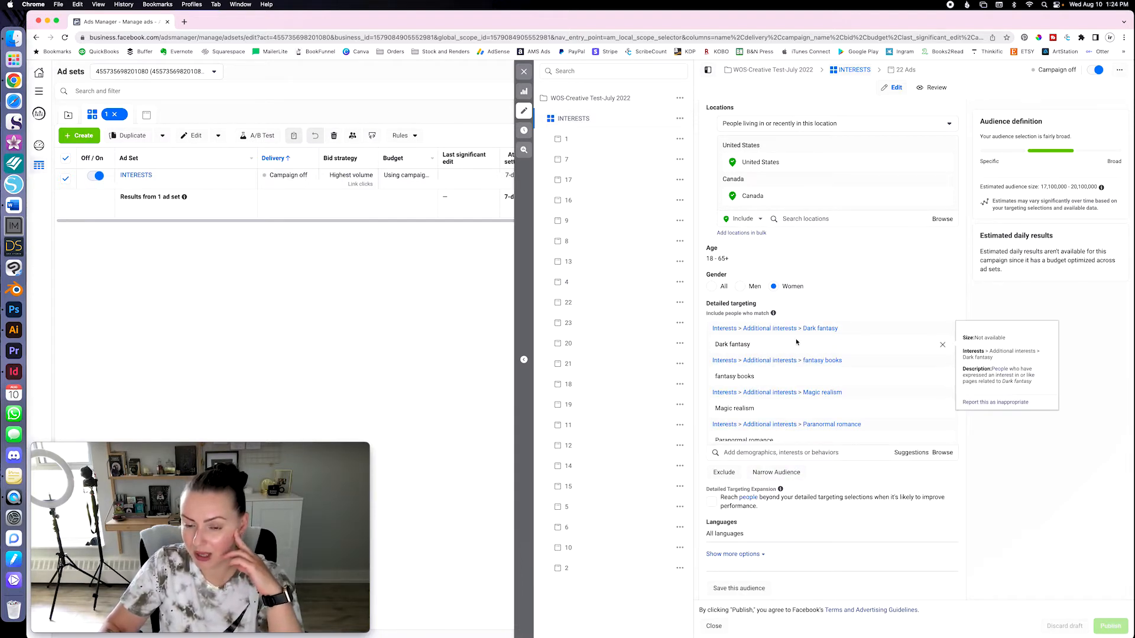
{"action": "scroll", "coordinate": [796, 343], "scroll_direction": "down", "scroll_amount": 1}
{"action": "scroll", "coordinate": [796, 343], "scroll_direction": "down", "scroll_amount": 1}
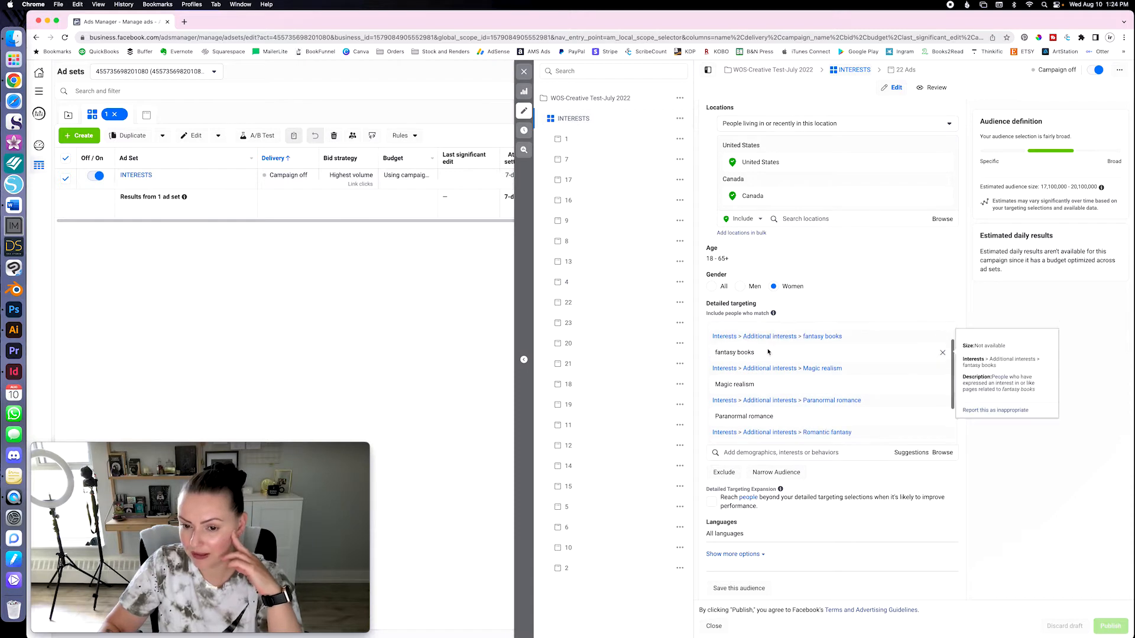
{"action": "mouse_move", "coordinate": [771, 381]}
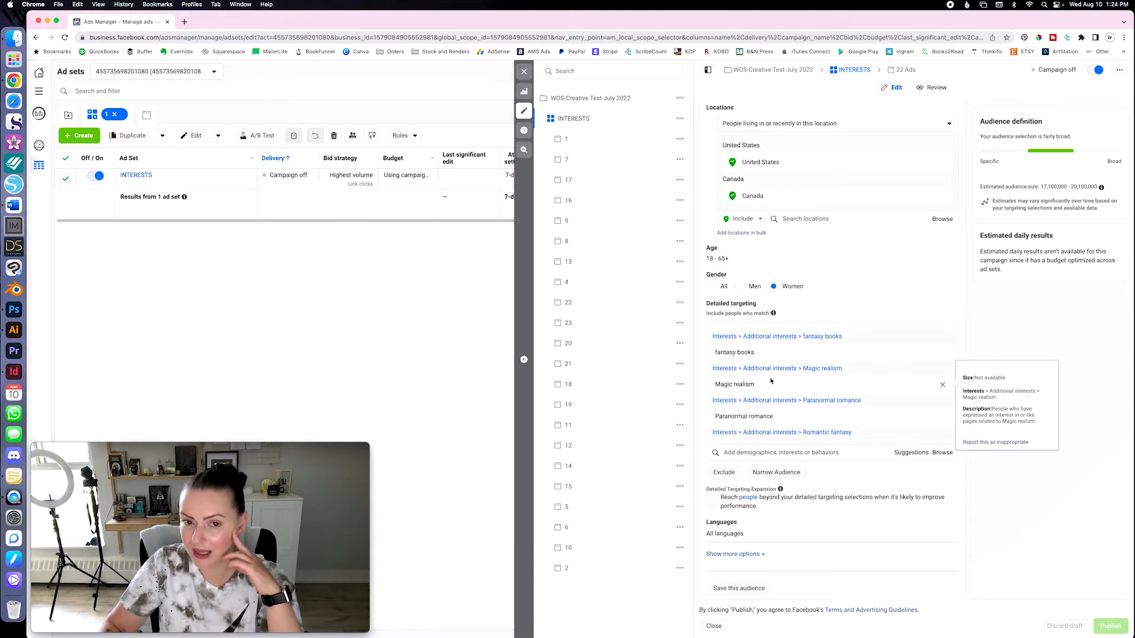
- Examine the ad set's full list of included detailed targeting interests, from Dark fantasy through Urban fantasy
{"action": "scroll", "coordinate": [769, 367], "scroll_direction": "up", "scroll_amount": 1}
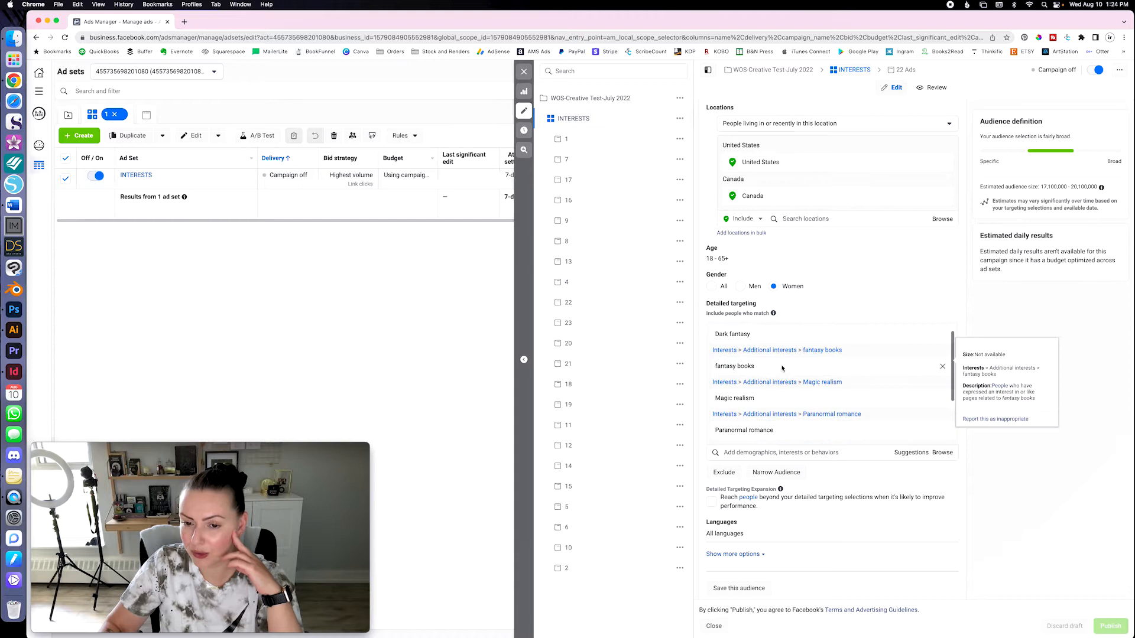
{"action": "mouse_move", "coordinate": [725, 338]}
{"action": "scroll", "coordinate": [727, 361], "scroll_direction": "down", "scroll_amount": 1}
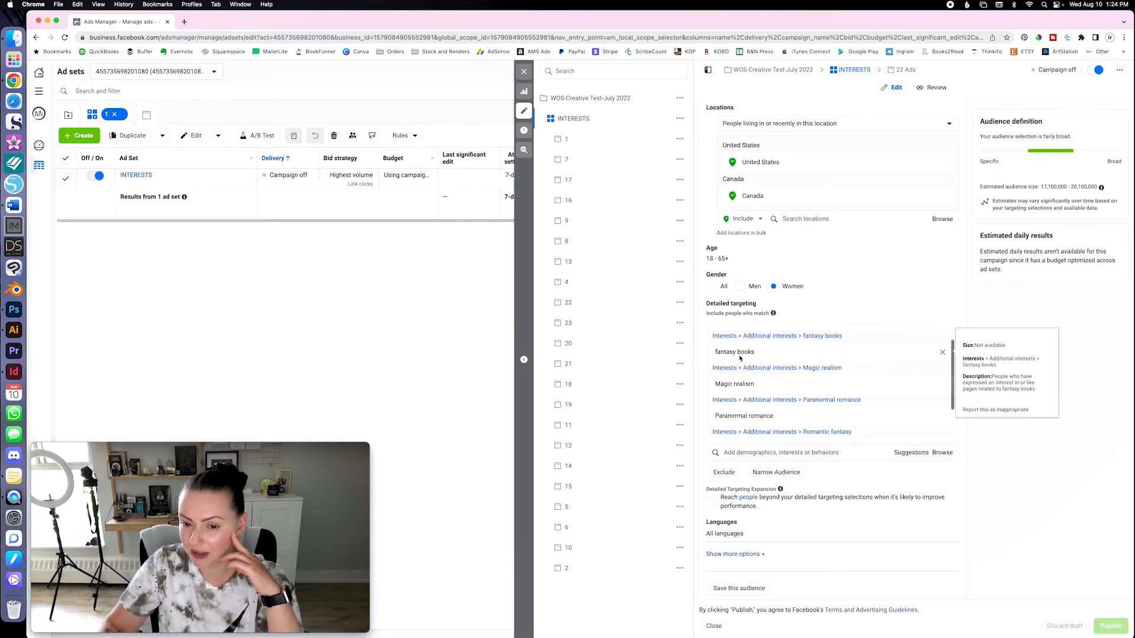
{"action": "scroll", "coordinate": [744, 382], "scroll_direction": "down", "scroll_amount": 1}
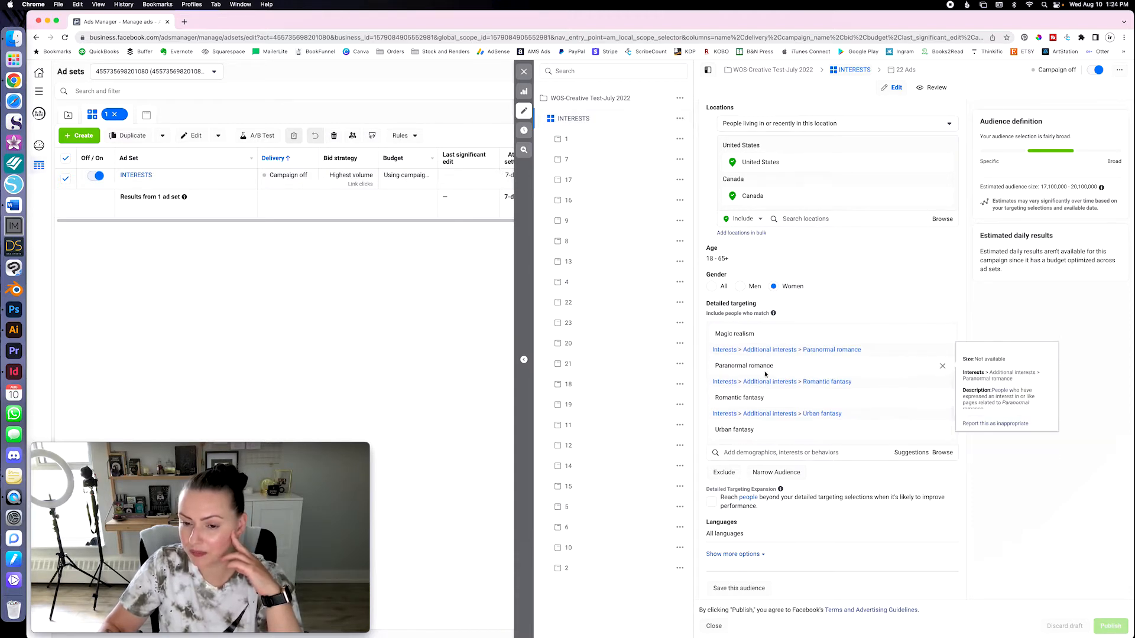
{"action": "scroll", "coordinate": [785, 384], "scroll_direction": "down", "scroll_amount": 1}
{"action": "scroll", "coordinate": [785, 383], "scroll_direction": "down", "scroll_amount": 1}
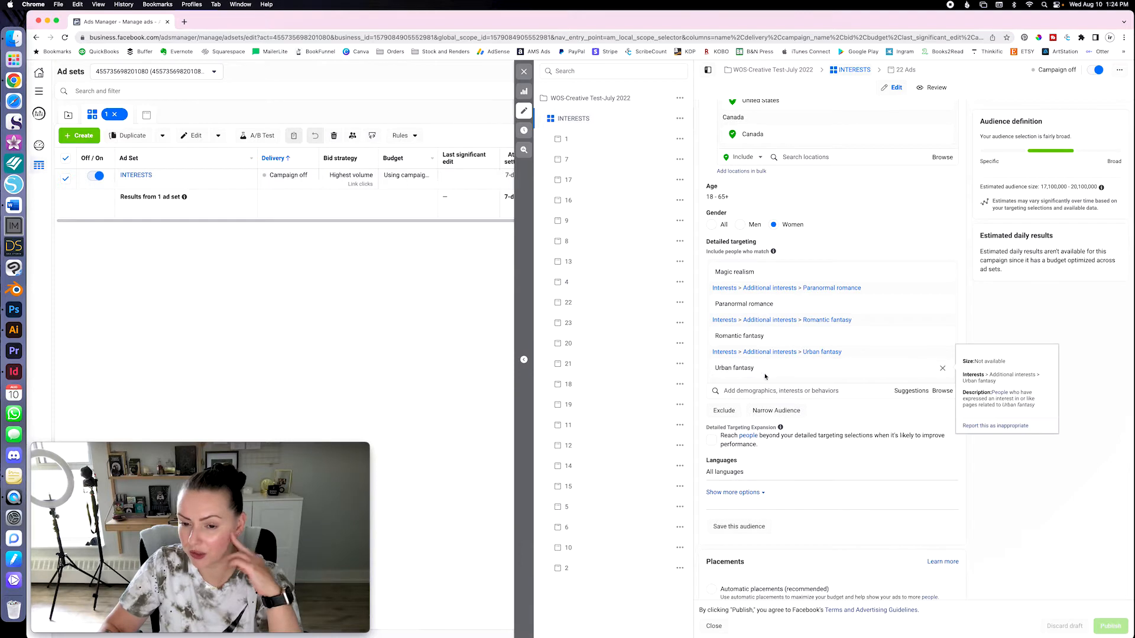
{"action": "scroll", "coordinate": [839, 324], "scroll_direction": "up", "scroll_amount": 3}
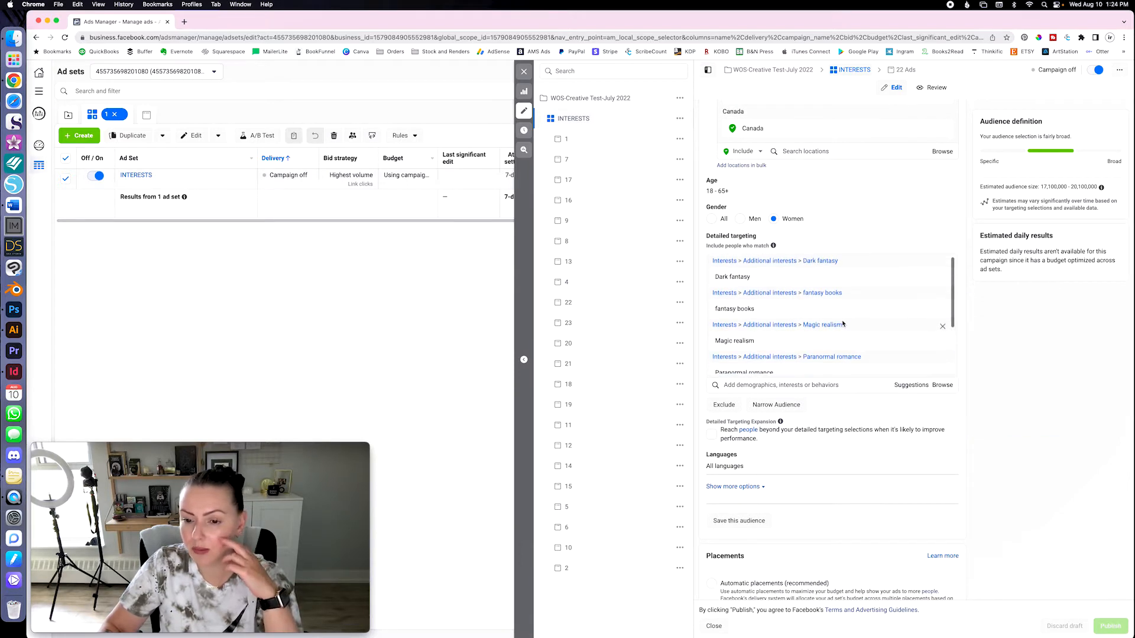
{"action": "scroll", "coordinate": [843, 324], "scroll_direction": "up", "scroll_amount": 1}
{"action": "mouse_move", "coordinate": [859, 307]}
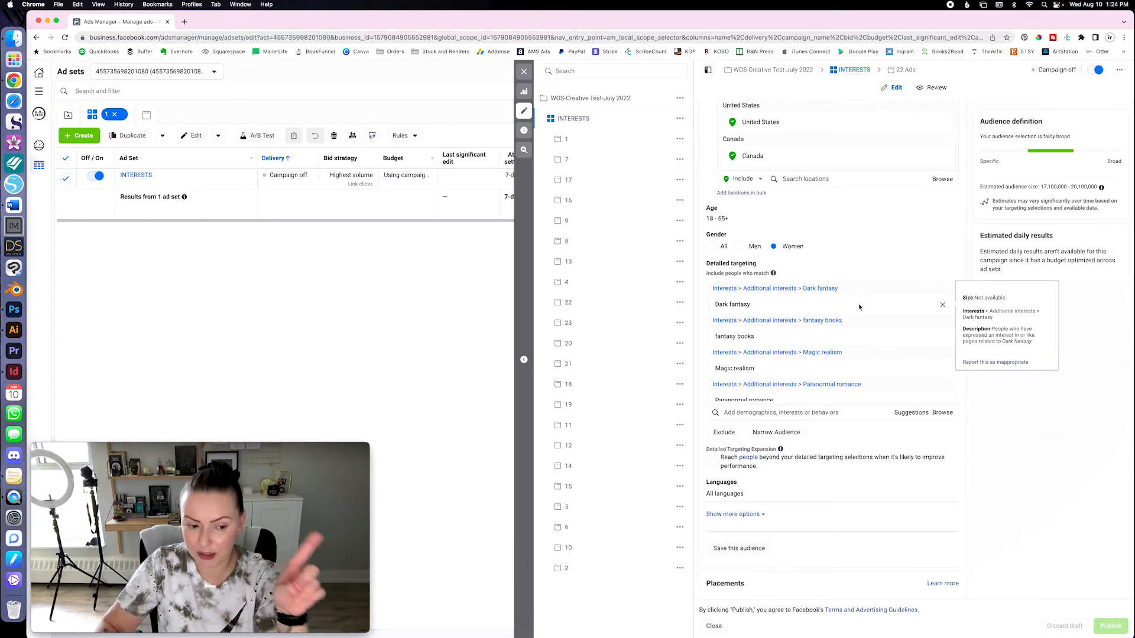
{"action": "scroll", "coordinate": [853, 307], "scroll_direction": "down", "scroll_amount": 2}
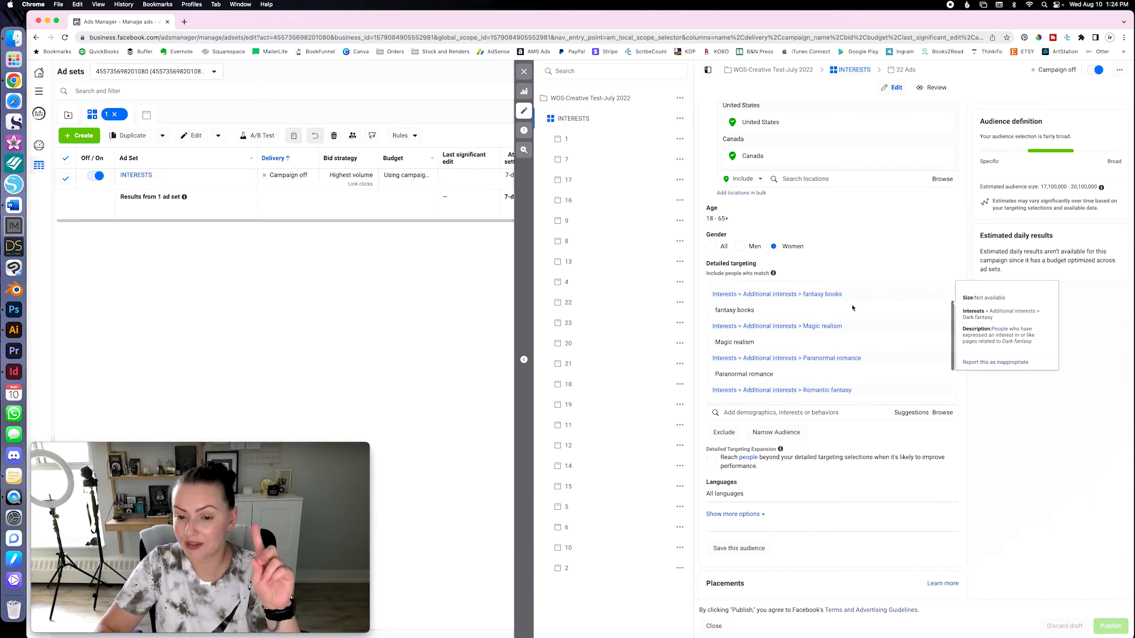
- Search the detailed targeting for "young adult" and add the Young-adult fiction interest to the included audience
{"action": "left_click", "coordinate": [730, 412]}
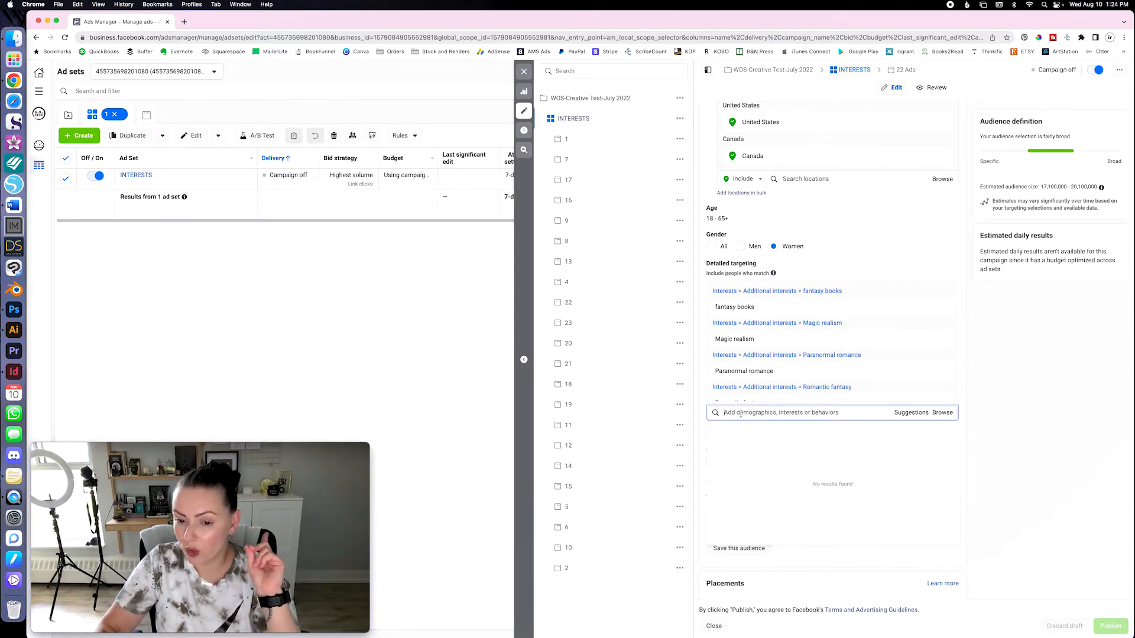
{"action": "type", "text": "young"}
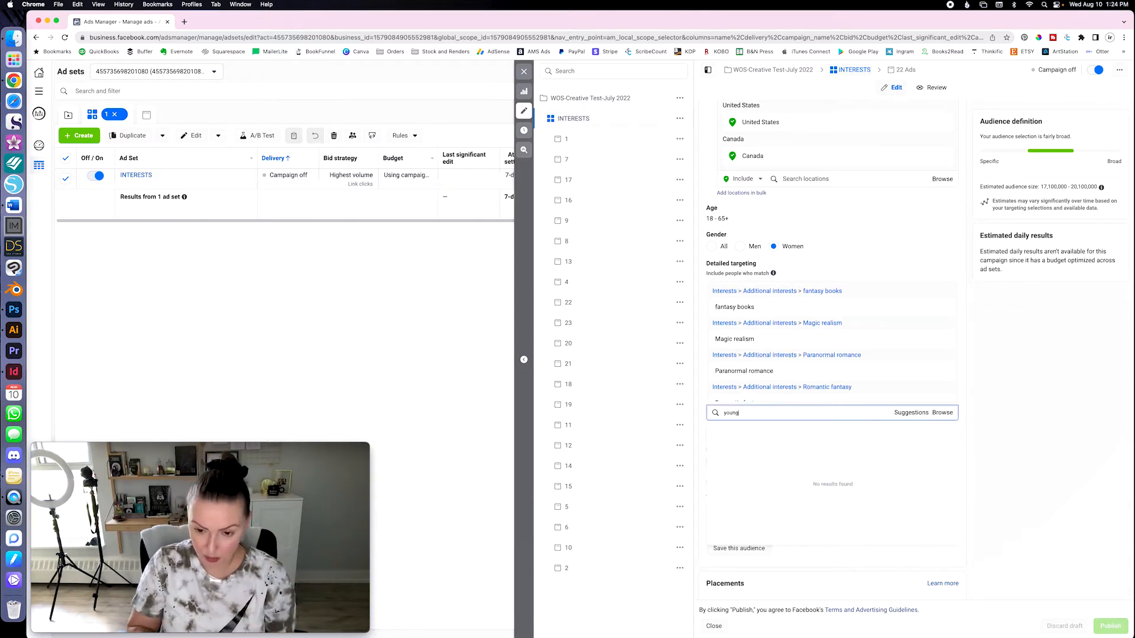
{"action": "type", "text": " adult"}
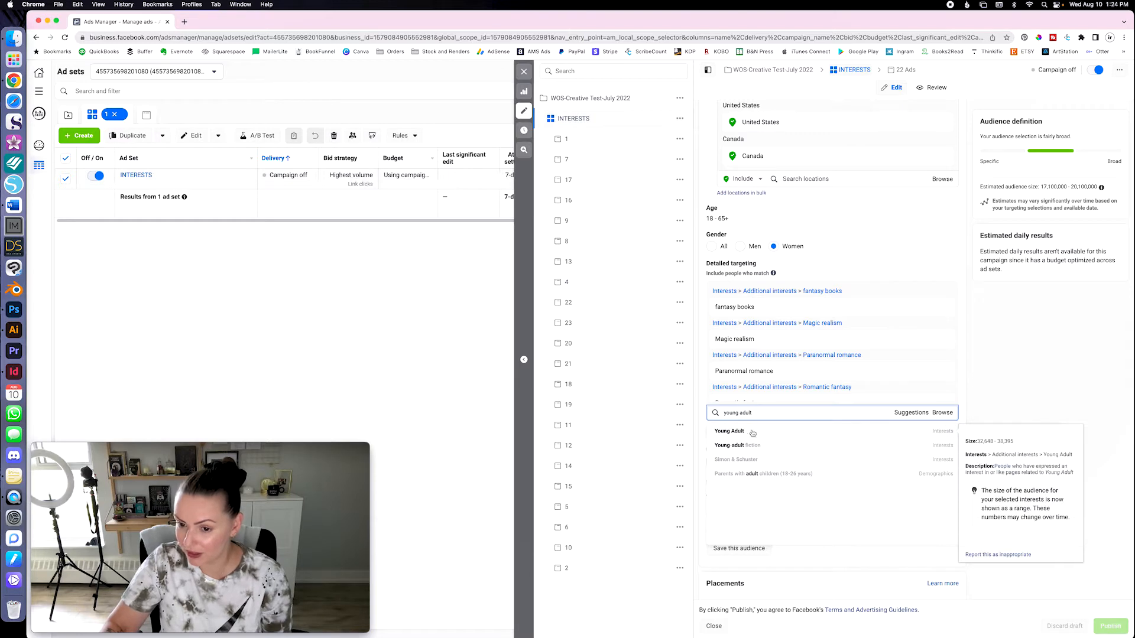
{"action": "left_click", "coordinate": [763, 446]}
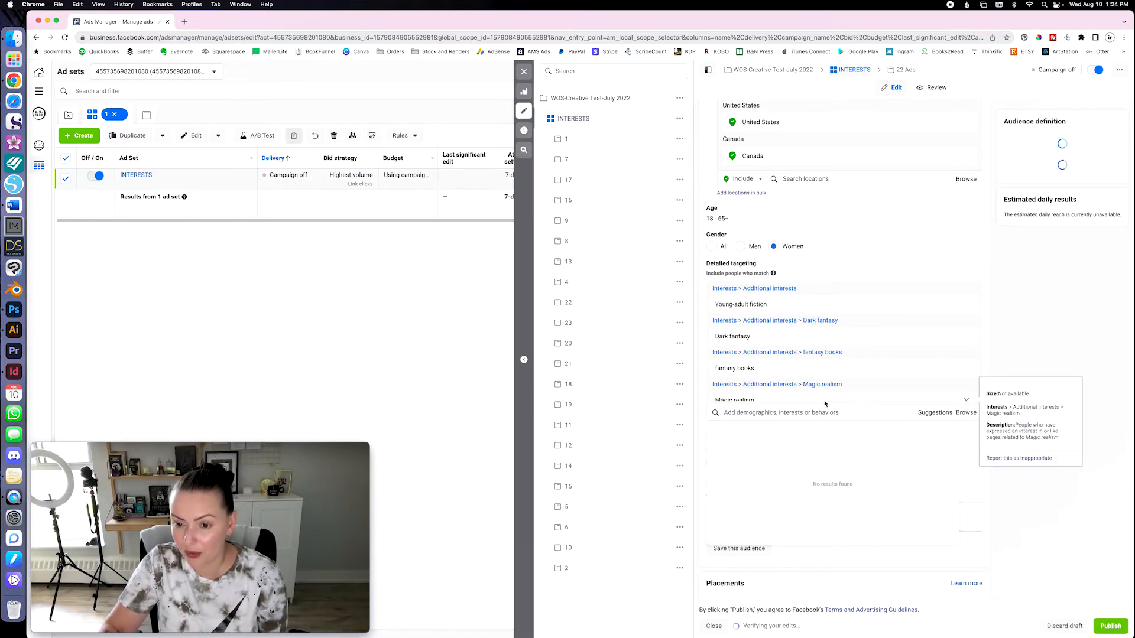
- Browse the suggested interests for the detailed targeting, including related genres, authors and reading topics, and close the suggestions without adding any
{"action": "left_click", "coordinate": [916, 413]}
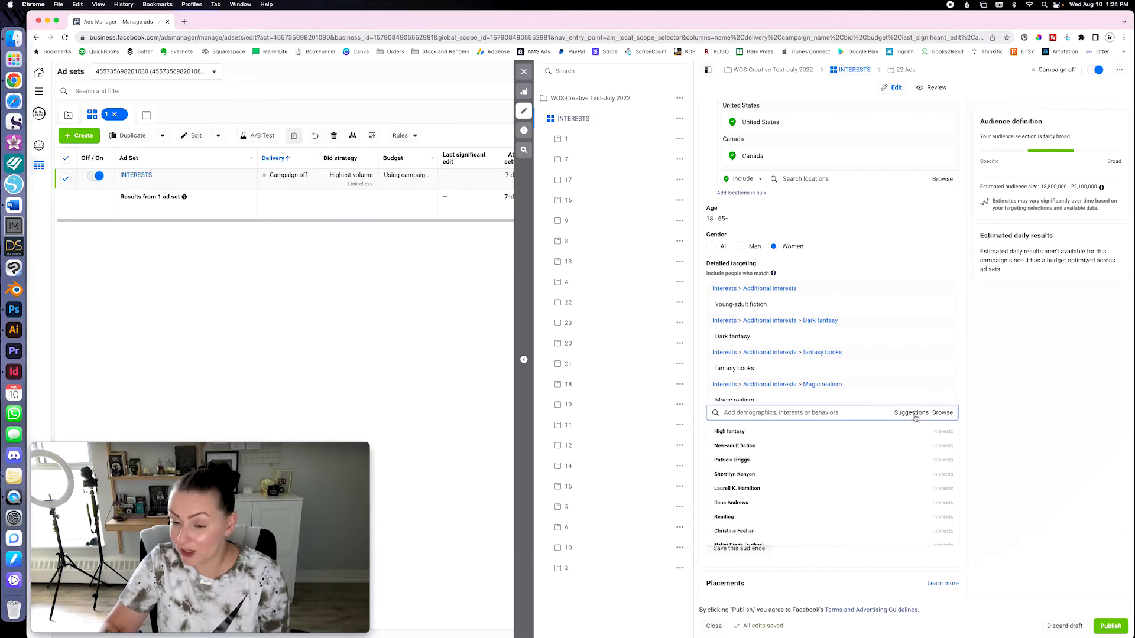
{"action": "left_click", "coordinate": [911, 414]}
{"action": "left_click", "coordinate": [911, 413]}
{"action": "mouse_move", "coordinate": [736, 430]}
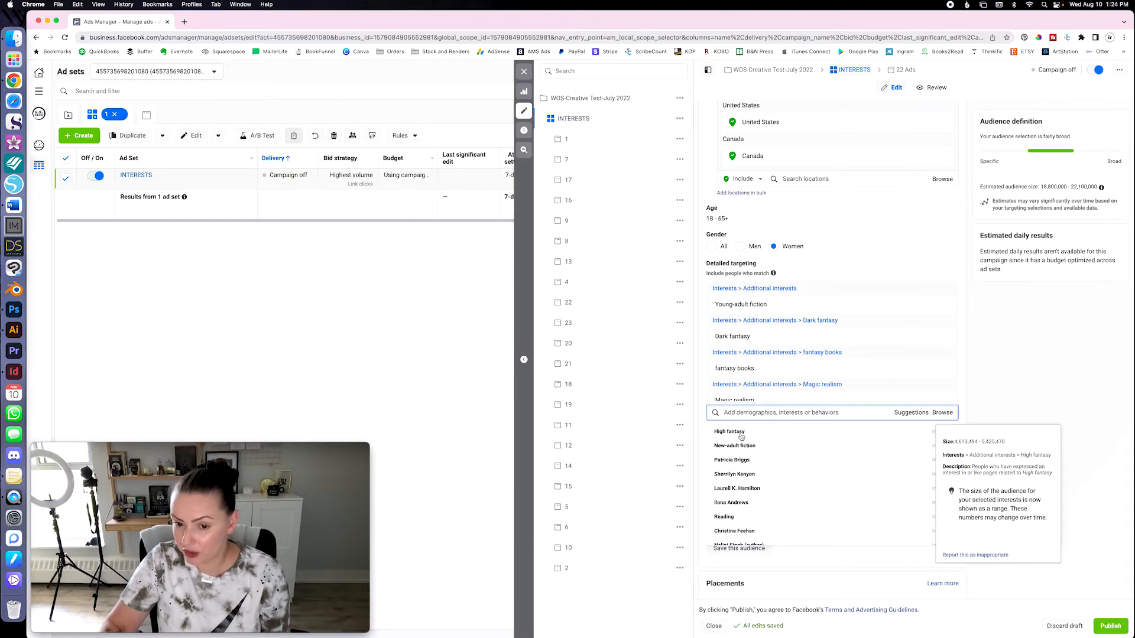
{"action": "scroll", "coordinate": [747, 473], "scroll_direction": "down", "scroll_amount": 2}
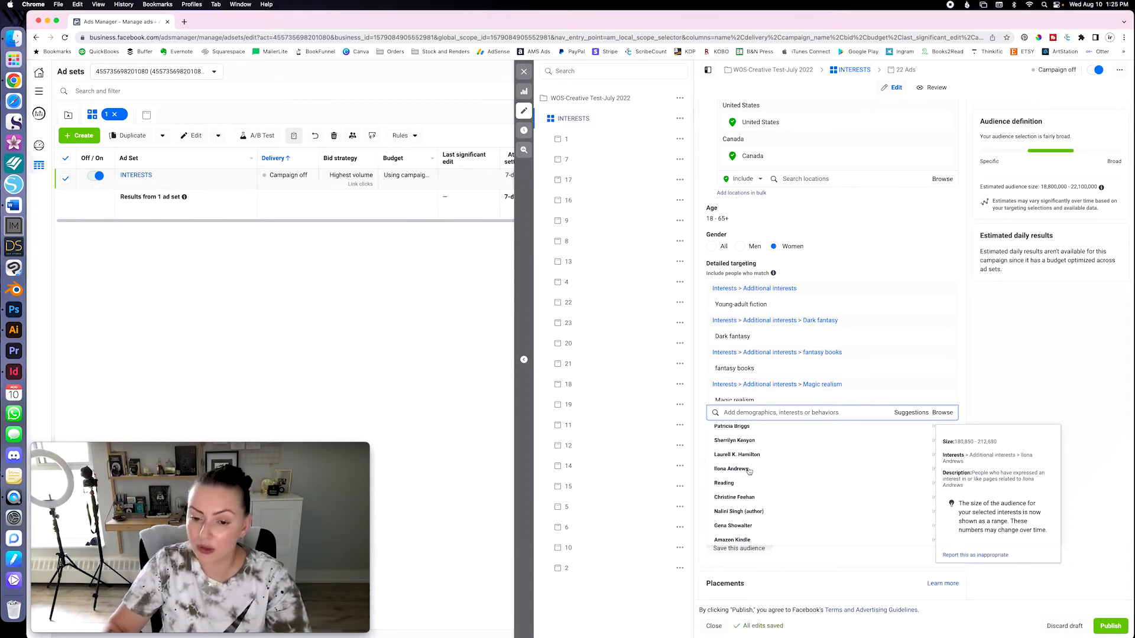
{"action": "scroll", "coordinate": [771, 477], "scroll_direction": "down", "scroll_amount": 2}
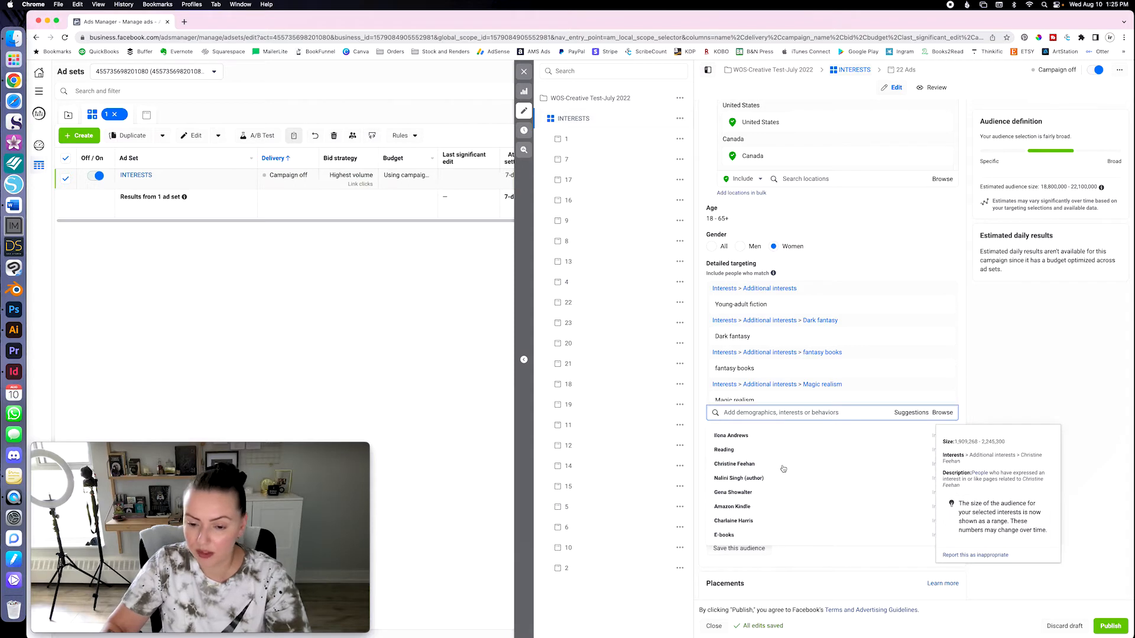
{"action": "scroll", "coordinate": [786, 469], "scroll_direction": "down", "scroll_amount": 5}
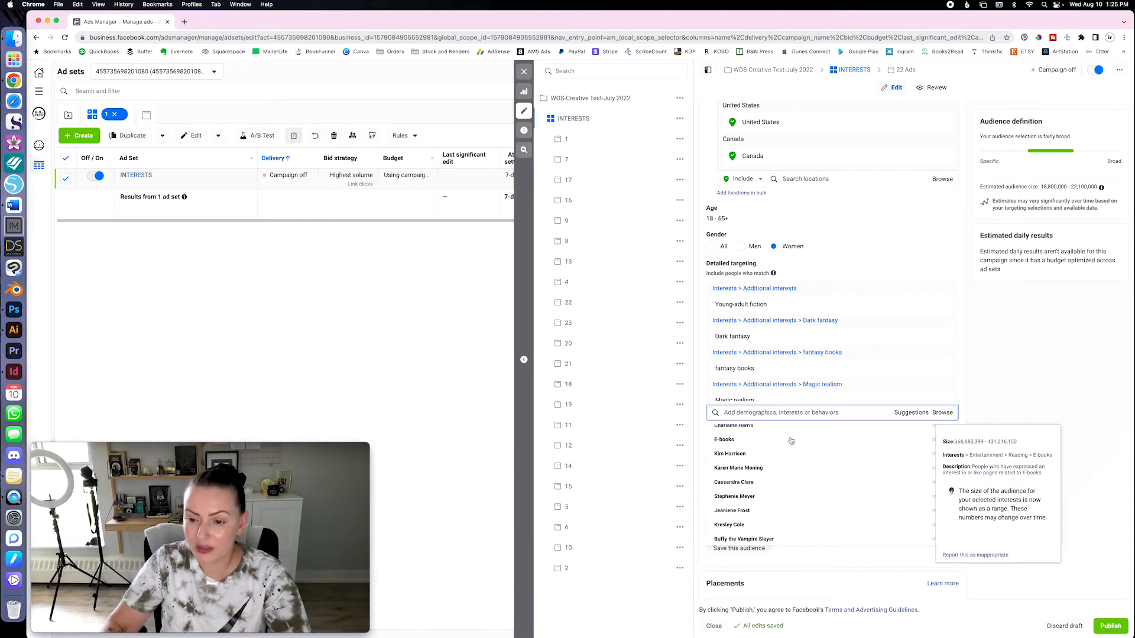
{"action": "scroll", "coordinate": [797, 475], "scroll_direction": "down", "scroll_amount": 5}
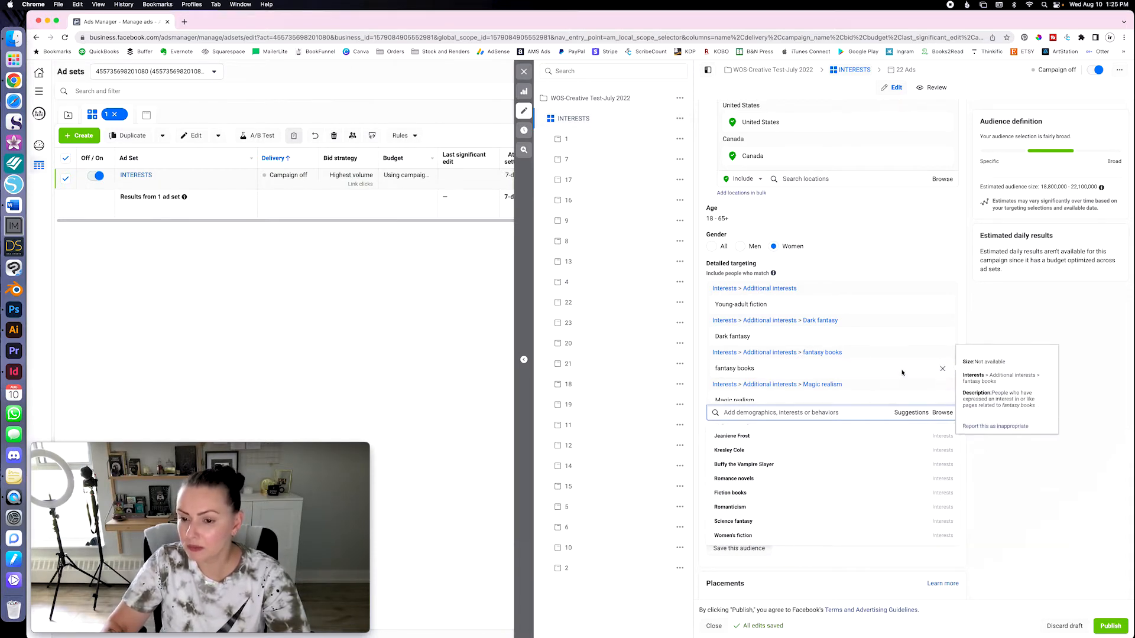
{"action": "left_click", "coordinate": [872, 275]}
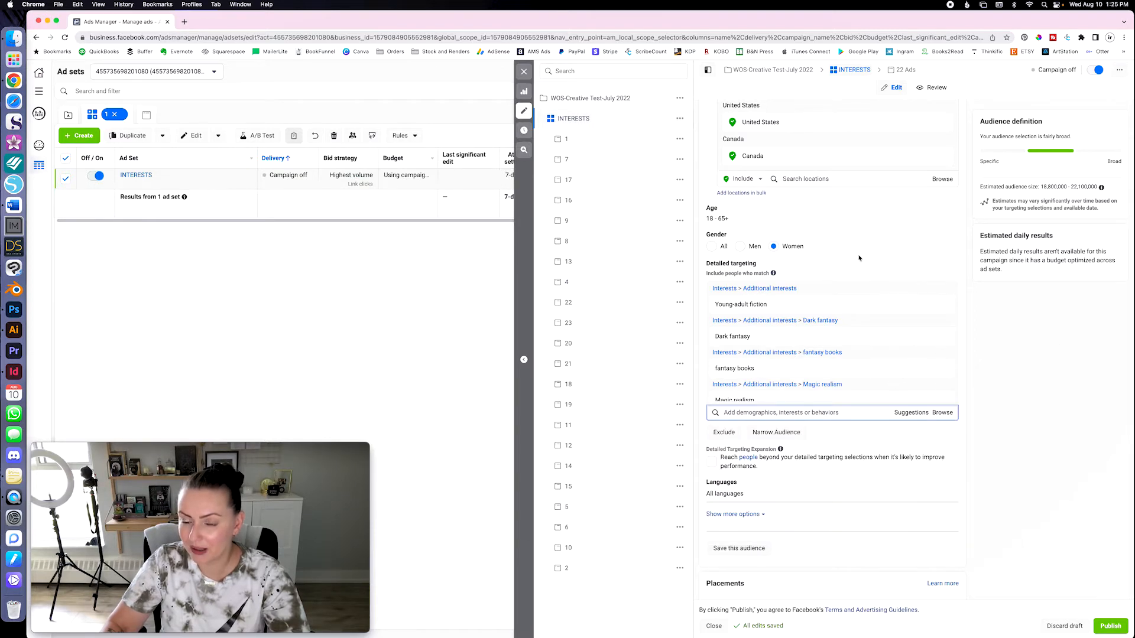
- Narrow the audience with an additional must-also-match condition and search it for "amazon kindl" without choosing an entry
{"action": "scroll", "coordinate": [804, 367], "scroll_direction": "down", "scroll_amount": 4}
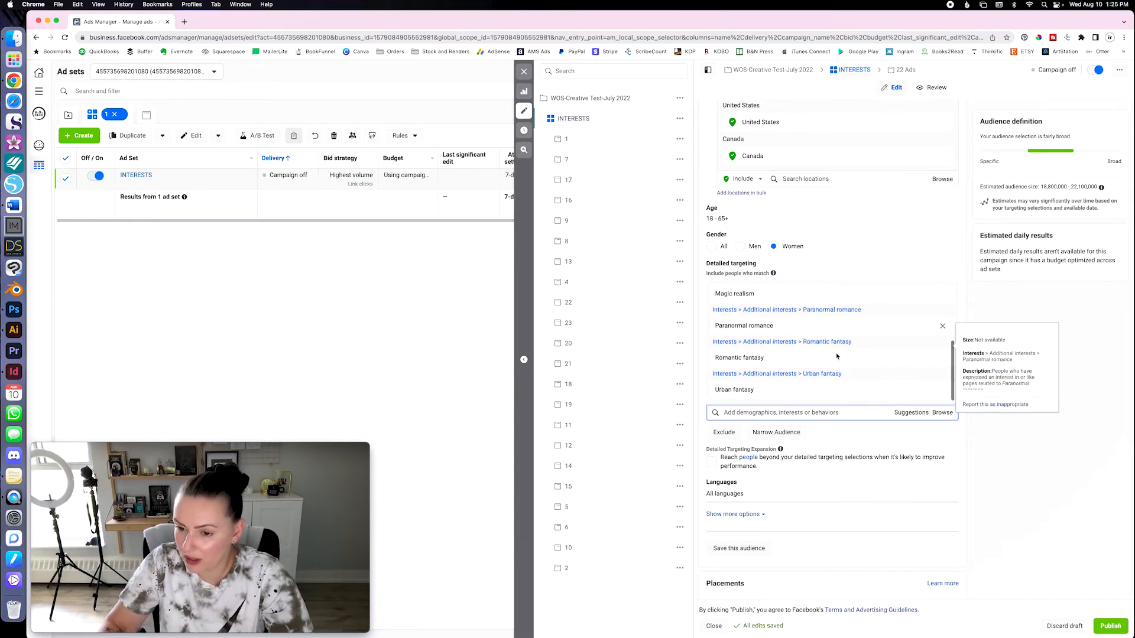
{"action": "left_click", "coordinate": [757, 433]}
{"action": "type", "text": "amaz"}
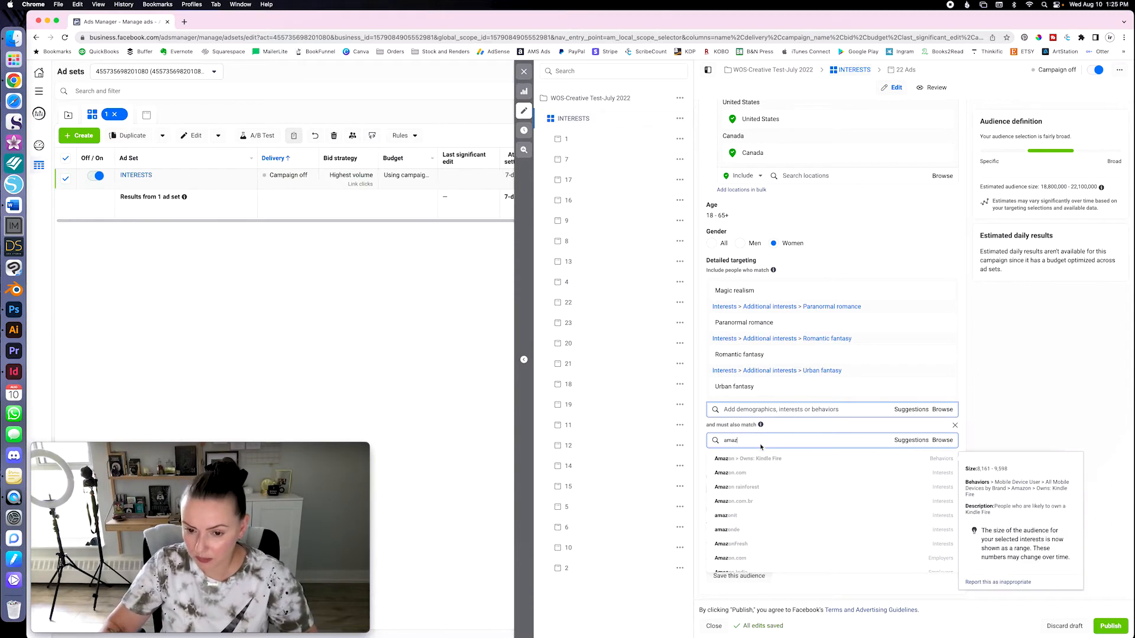
{"action": "type", "text": "on kindl"}
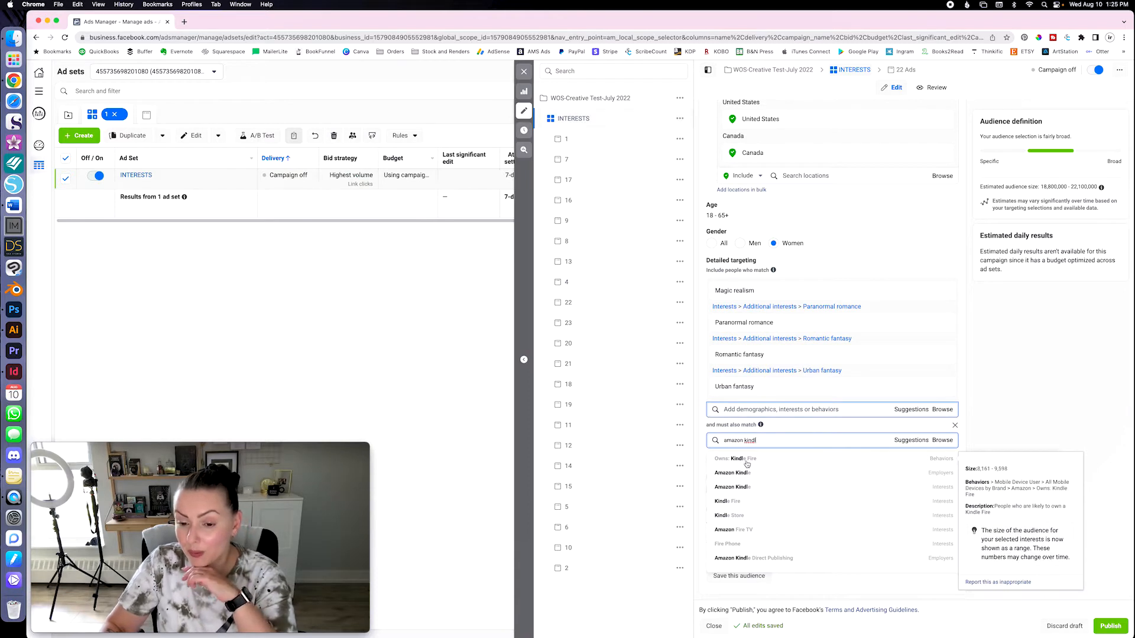
{"action": "left_click", "coordinate": [851, 425]}
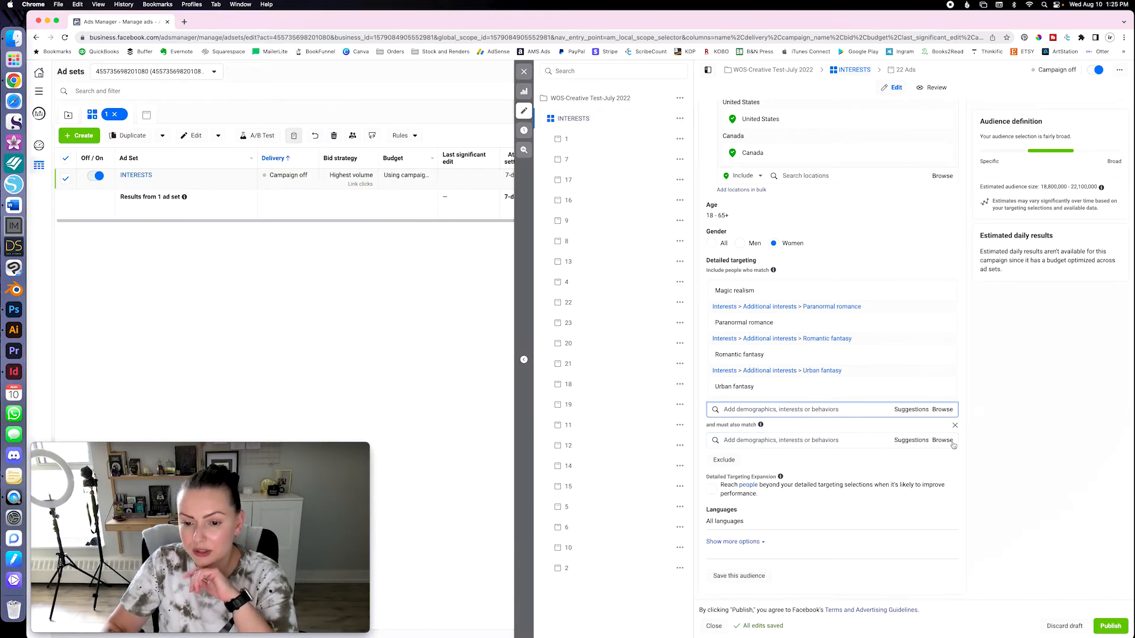
- Review the audience's locations, targeting expansion and languages, and reveal the additional options to examine the Connections setting
{"action": "scroll", "coordinate": [816, 428], "scroll_direction": "down", "scroll_amount": 3}
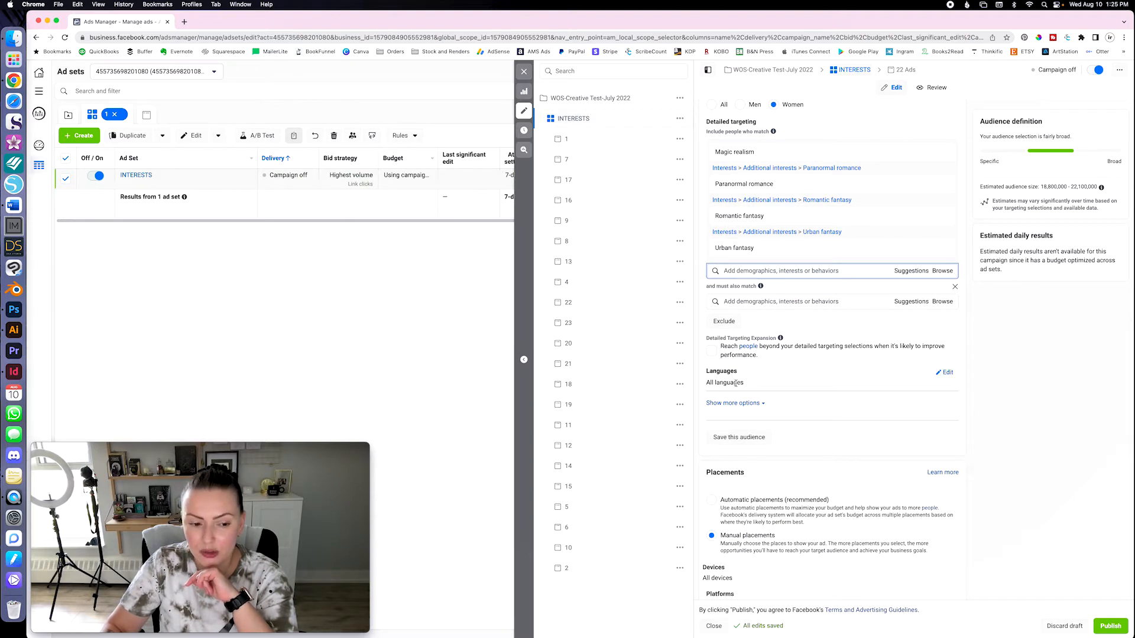
{"action": "scroll", "coordinate": [801, 378], "scroll_direction": "up", "scroll_amount": 5}
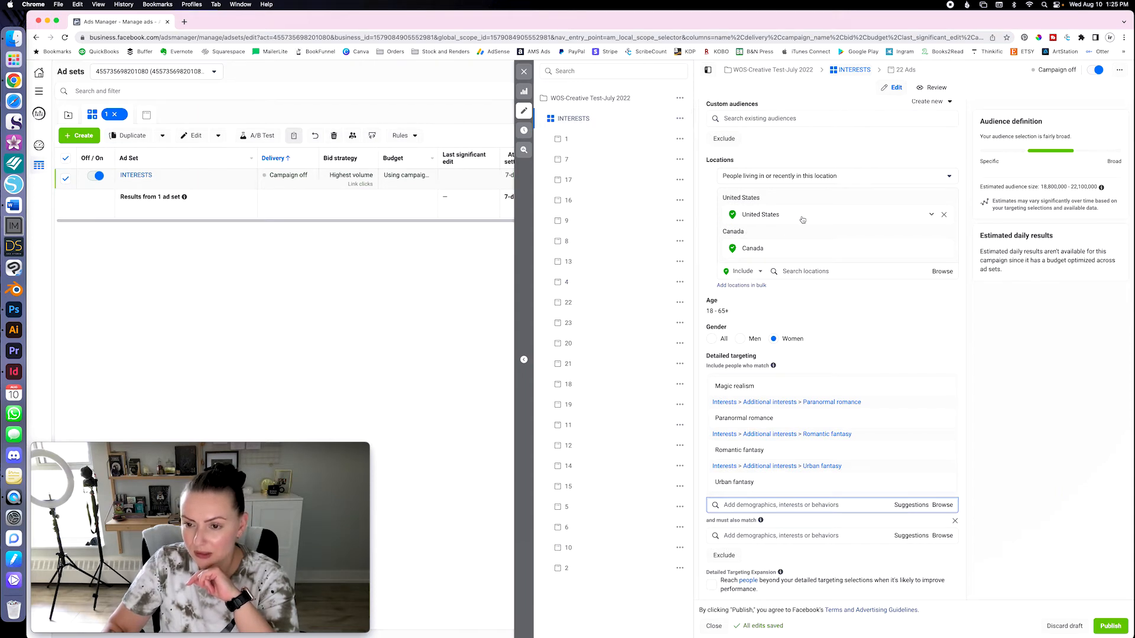
{"action": "scroll", "coordinate": [854, 353], "scroll_direction": "down", "scroll_amount": 3}
{"action": "scroll", "coordinate": [853, 352], "scroll_direction": "down", "scroll_amount": 2}
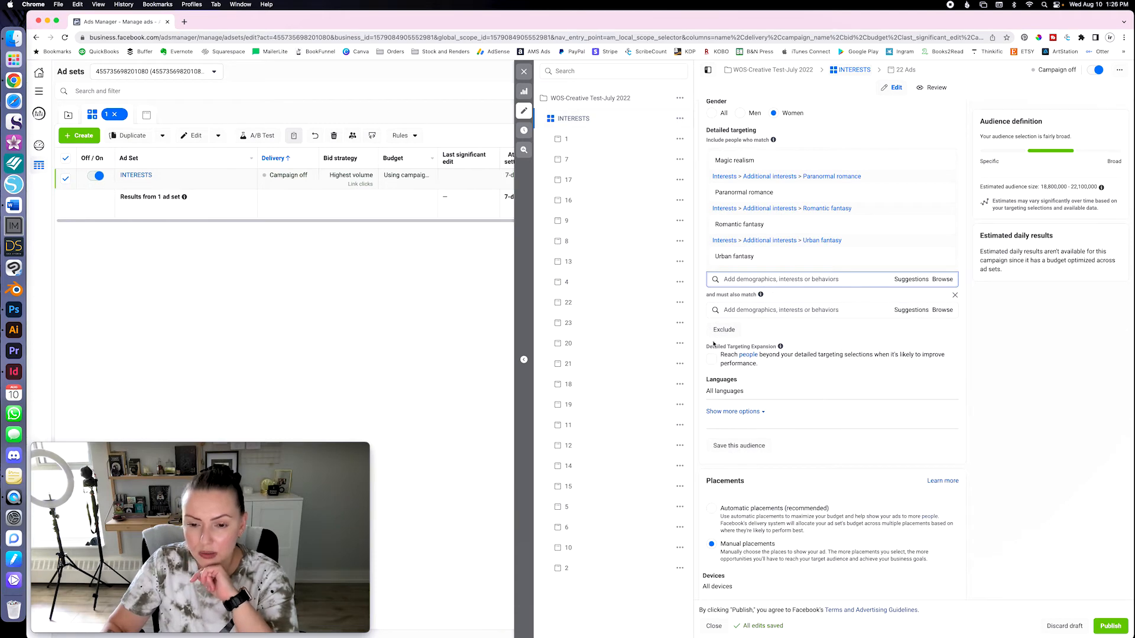
{"action": "scroll", "coordinate": [806, 395], "scroll_direction": "down", "scroll_amount": 2}
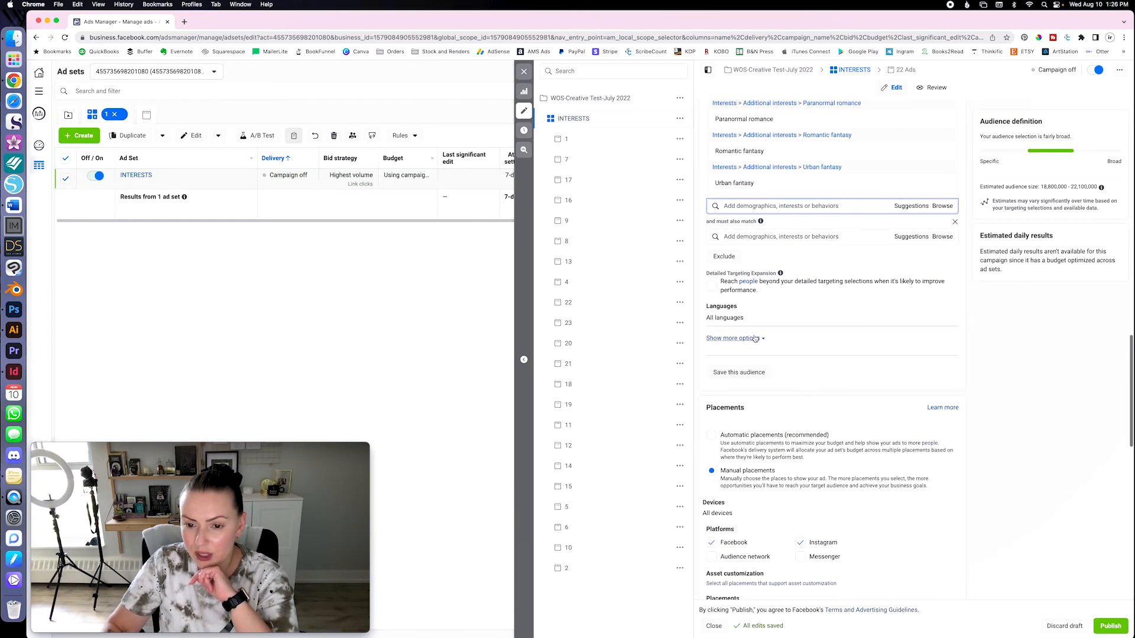
{"action": "left_click", "coordinate": [746, 339]}
{"action": "scroll", "coordinate": [826, 357], "scroll_direction": "down", "scroll_amount": 2}
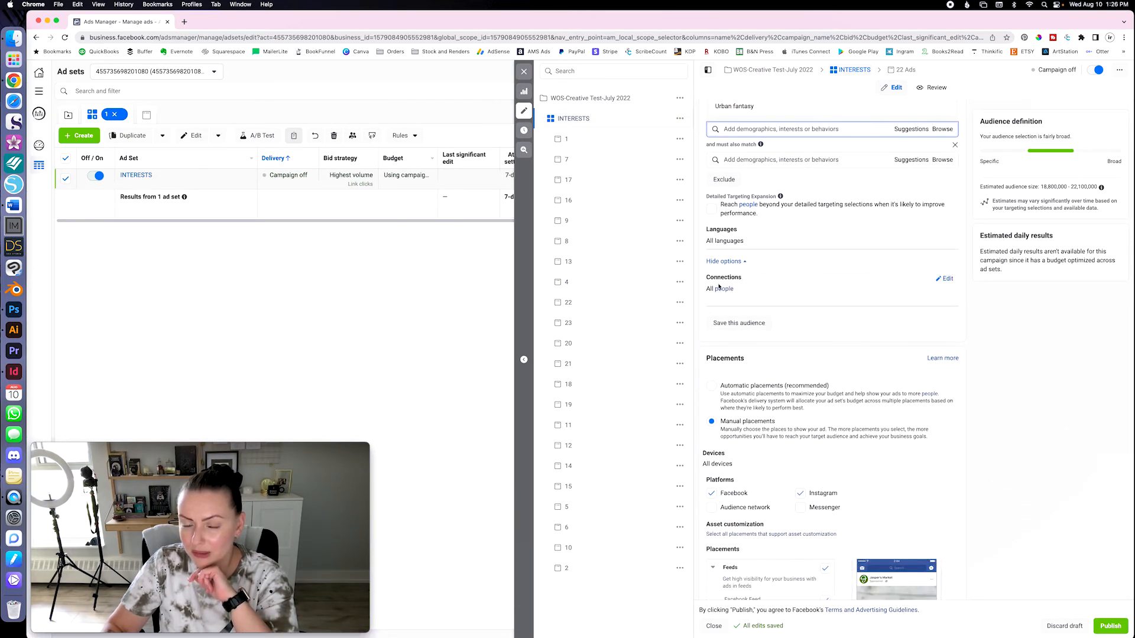
{"action": "scroll", "coordinate": [869, 269], "scroll_direction": "down", "scroll_amount": 1}
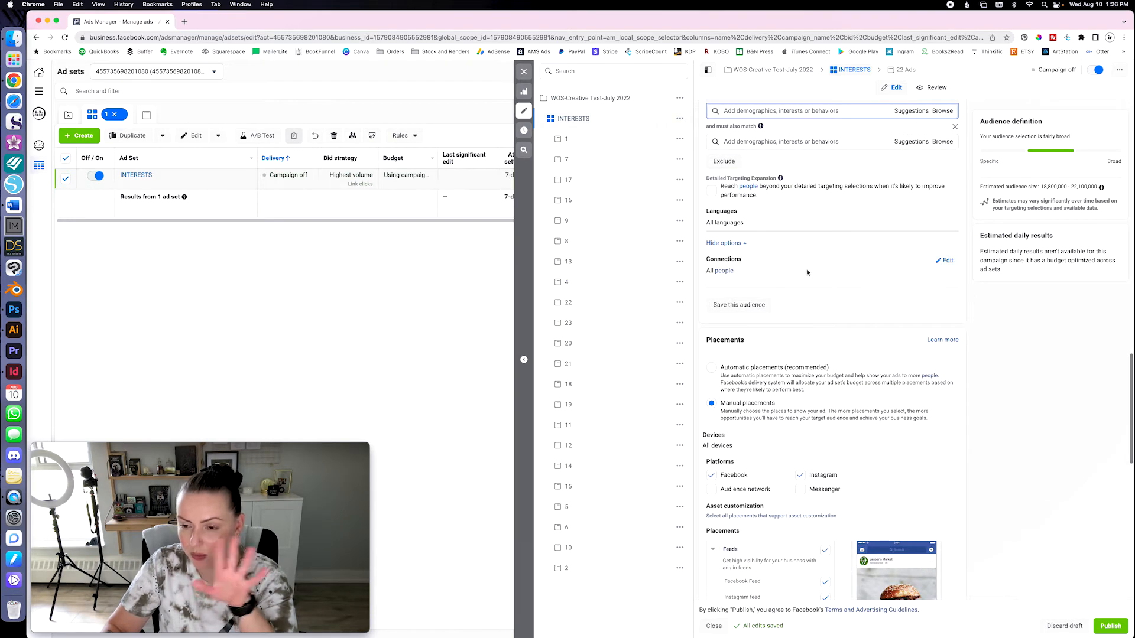
{"action": "scroll", "coordinate": [867, 267], "scroll_direction": "up", "scroll_amount": 3}
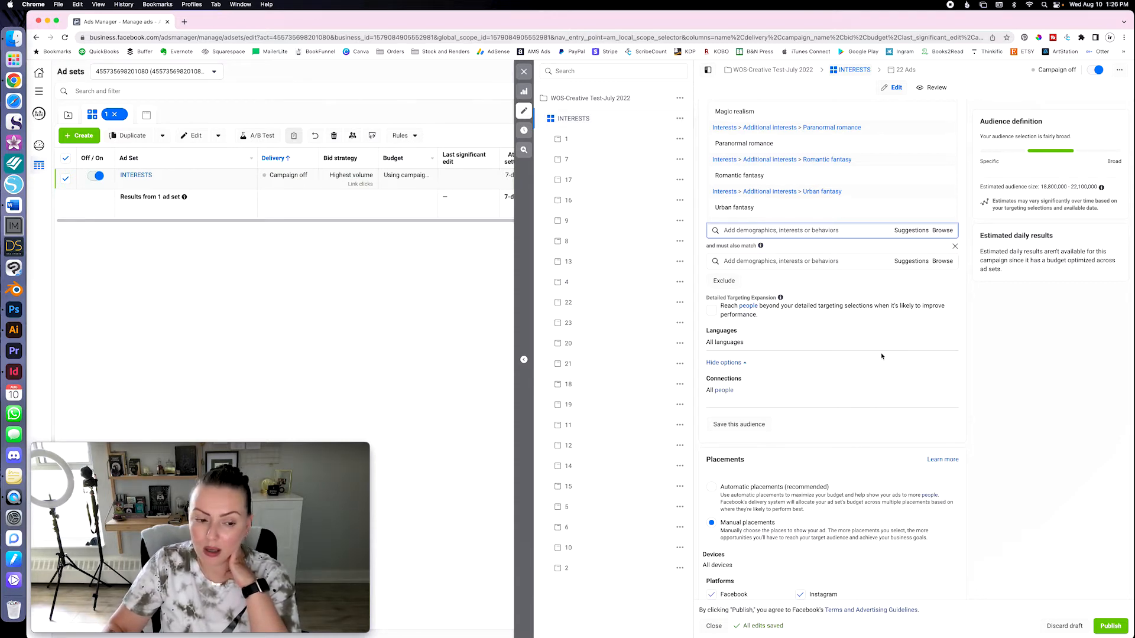
- Review the ad set's manual placements, covering devices, platforms, and the individual feed, story and reel placements
{"action": "scroll", "coordinate": [881, 357], "scroll_direction": "down", "scroll_amount": 3}
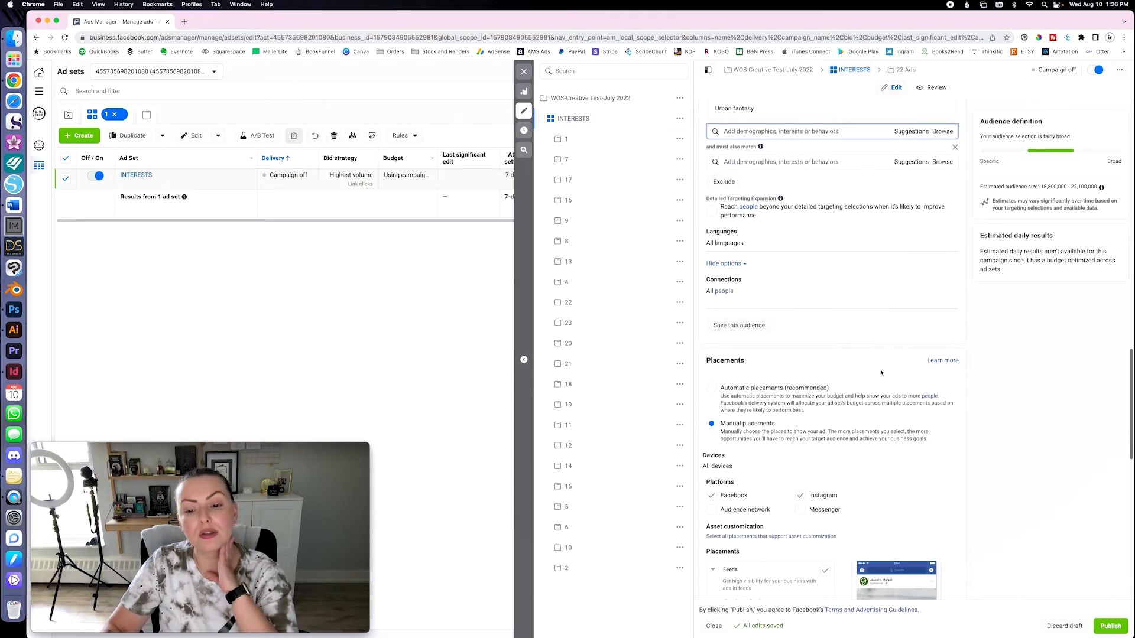
{"action": "scroll", "coordinate": [765, 367], "scroll_direction": "down", "scroll_amount": 5}
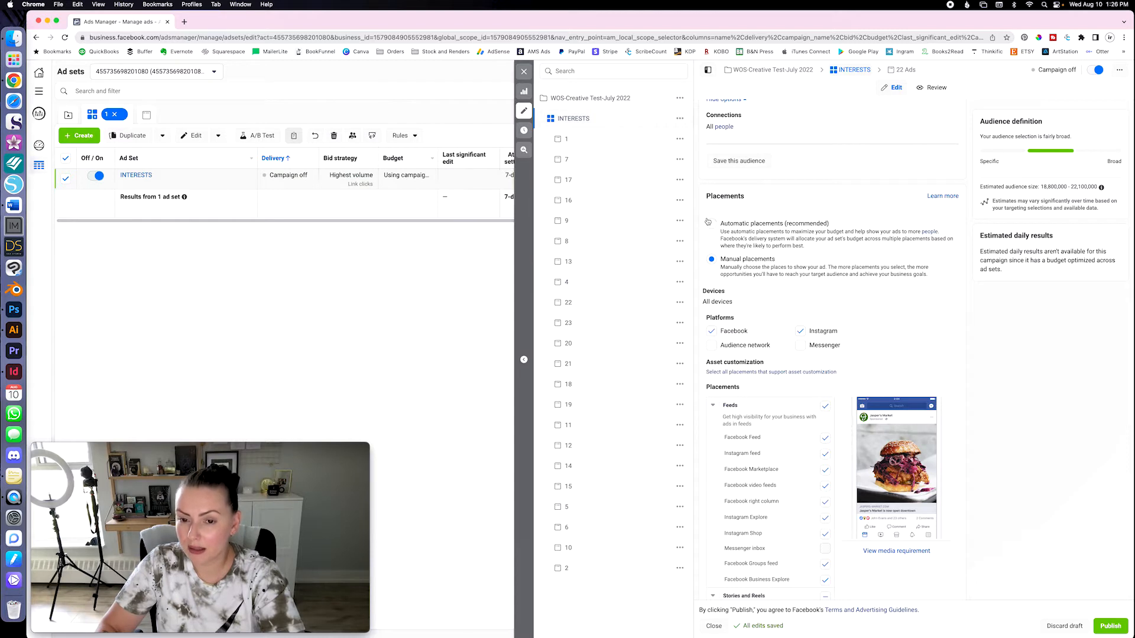
{"action": "scroll", "coordinate": [809, 262], "scroll_direction": "down", "scroll_amount": 1}
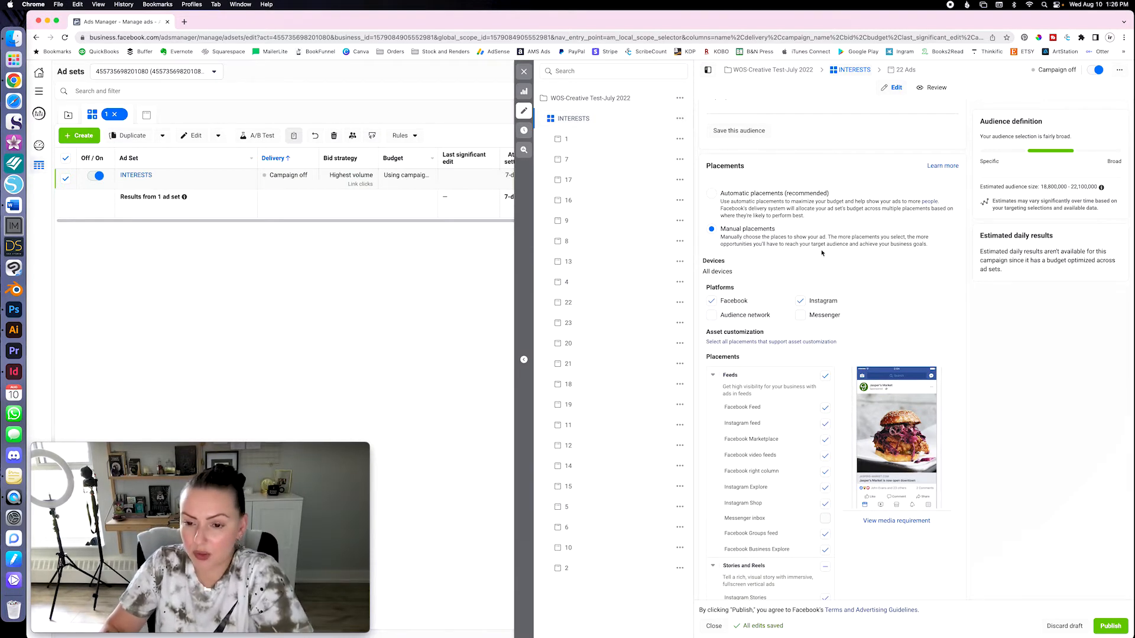
{"action": "scroll", "coordinate": [828, 251], "scroll_direction": "down", "scroll_amount": 2}
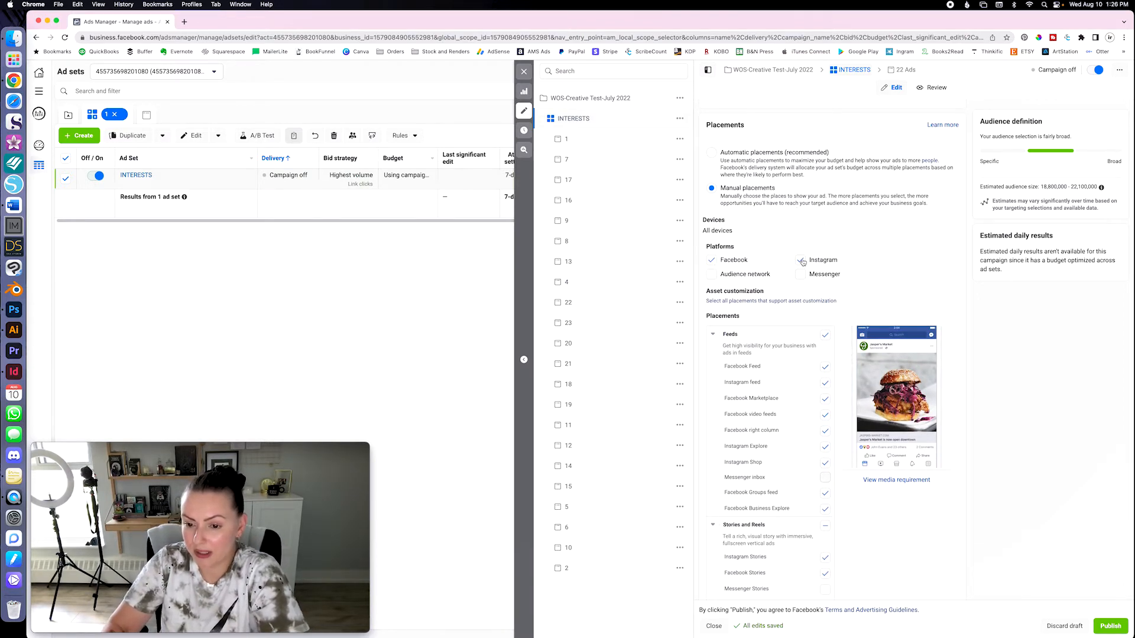
{"action": "scroll", "coordinate": [827, 333], "scroll_direction": "down", "scroll_amount": 1}
{"action": "scroll", "coordinate": [826, 333], "scroll_direction": "down", "scroll_amount": 5}
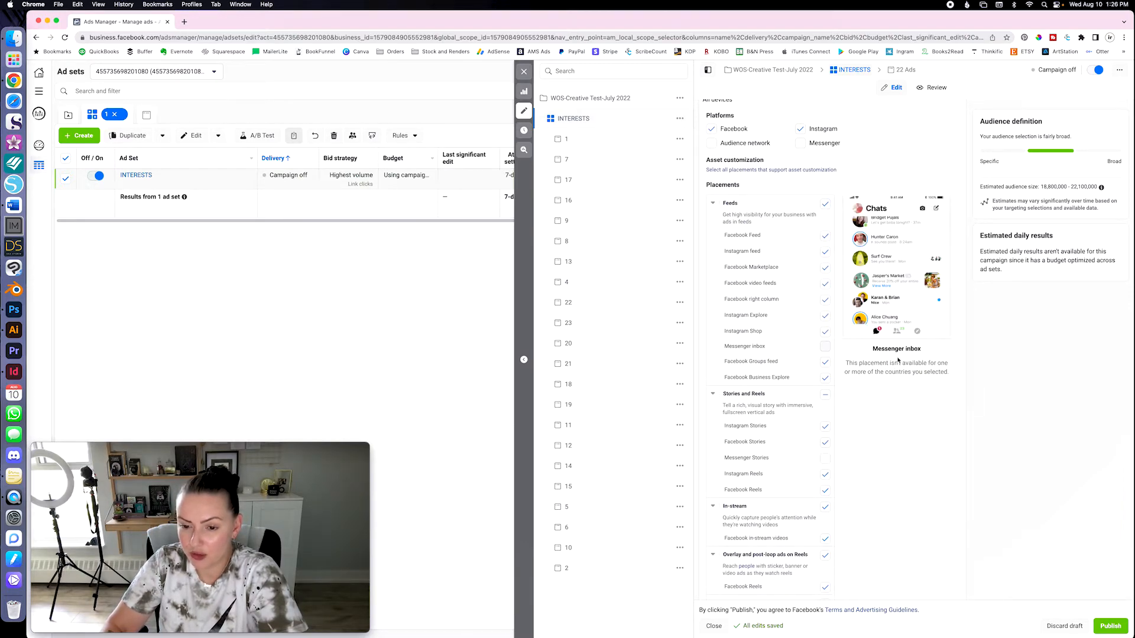
{"action": "scroll", "coordinate": [835, 467], "scroll_direction": "down", "scroll_amount": 3}
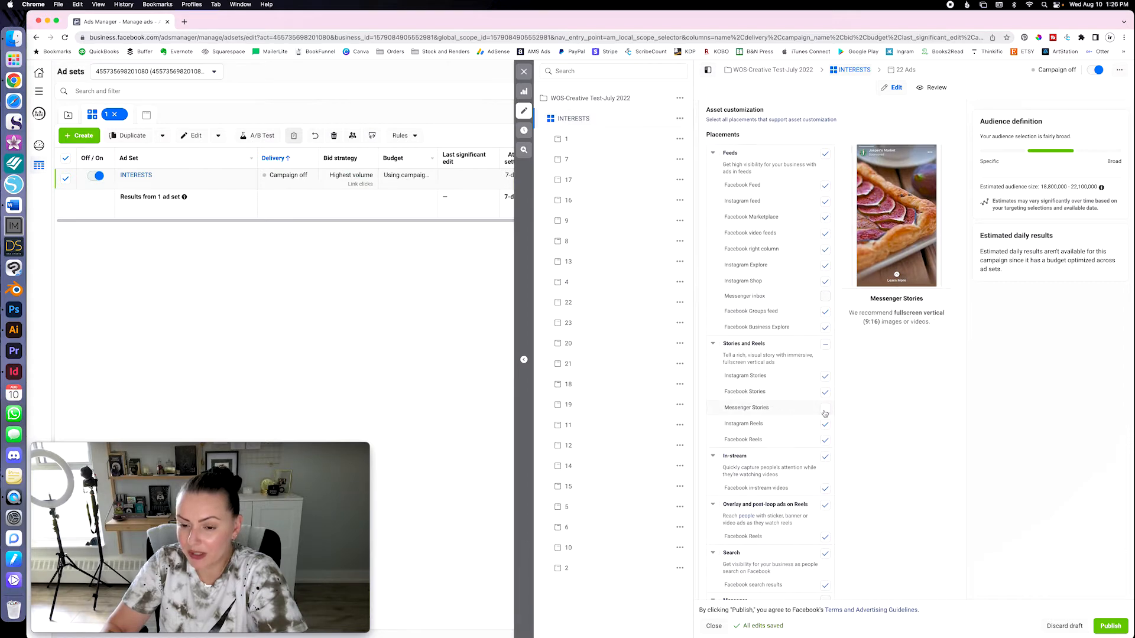
- Review the ad set's remaining placements, covering in-stream, overlay, search, messages, in-article, and apps and sites
{"action": "scroll", "coordinate": [868, 430], "scroll_direction": "down", "scroll_amount": 5}
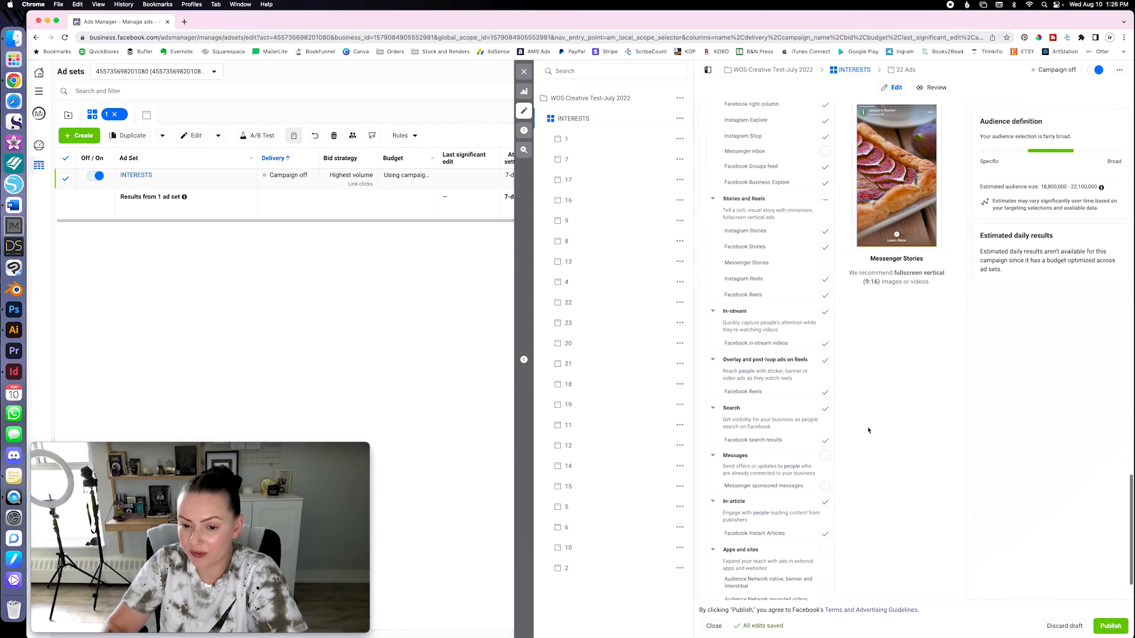
{"action": "scroll", "coordinate": [876, 486], "scroll_direction": "down", "scroll_amount": 1}
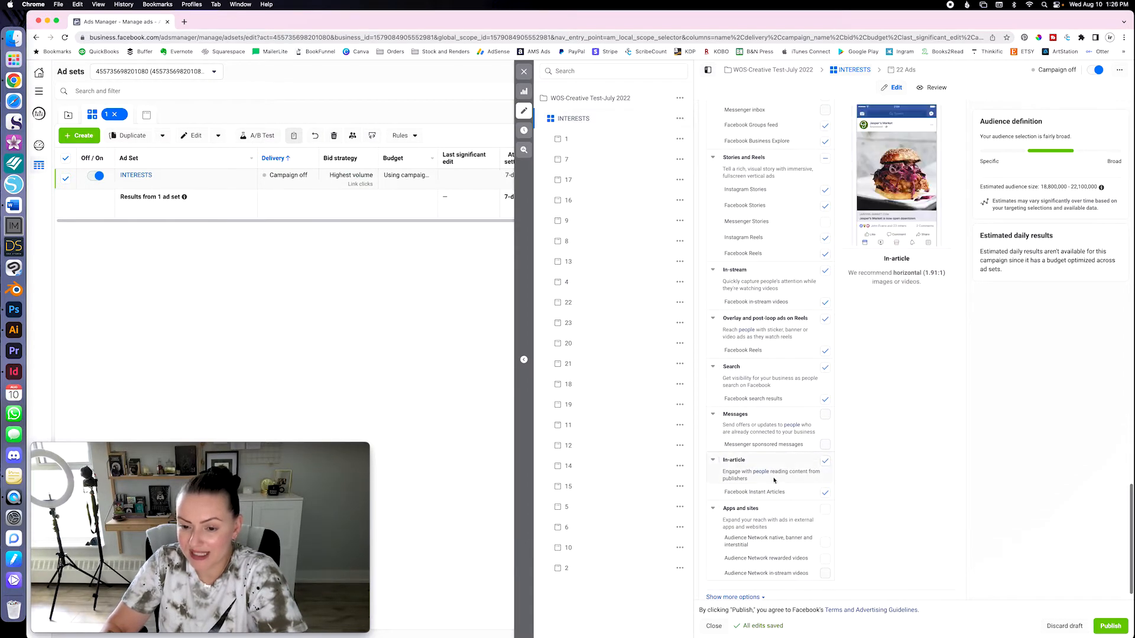
{"action": "scroll", "coordinate": [822, 466], "scroll_direction": "down", "scroll_amount": 1}
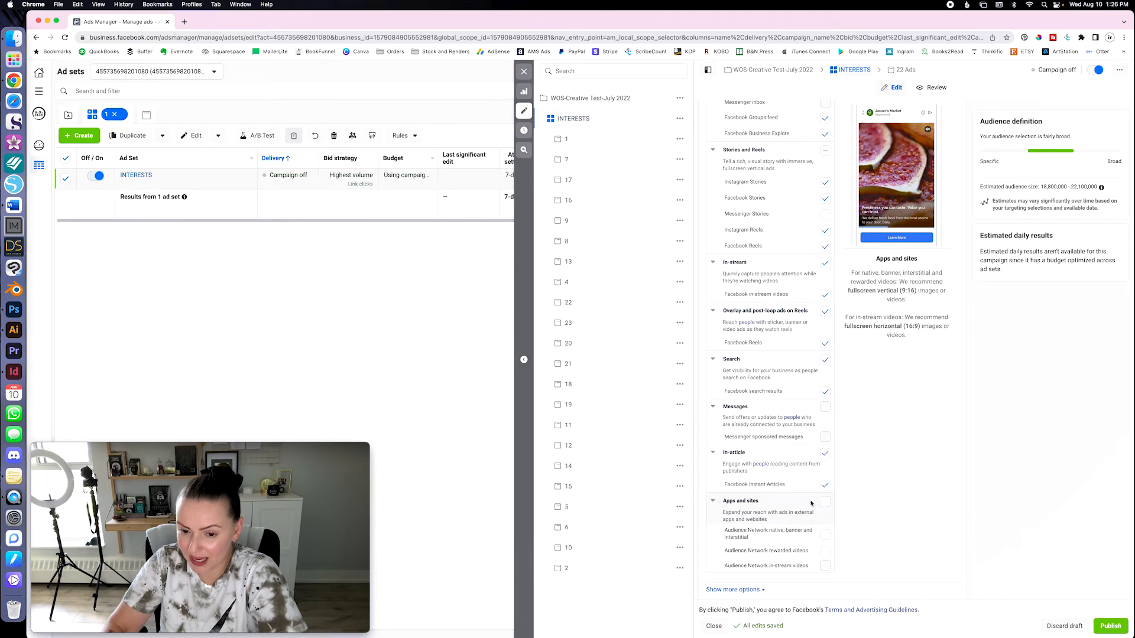
{"action": "scroll", "coordinate": [828, 473], "scroll_direction": "up", "scroll_amount": 3}
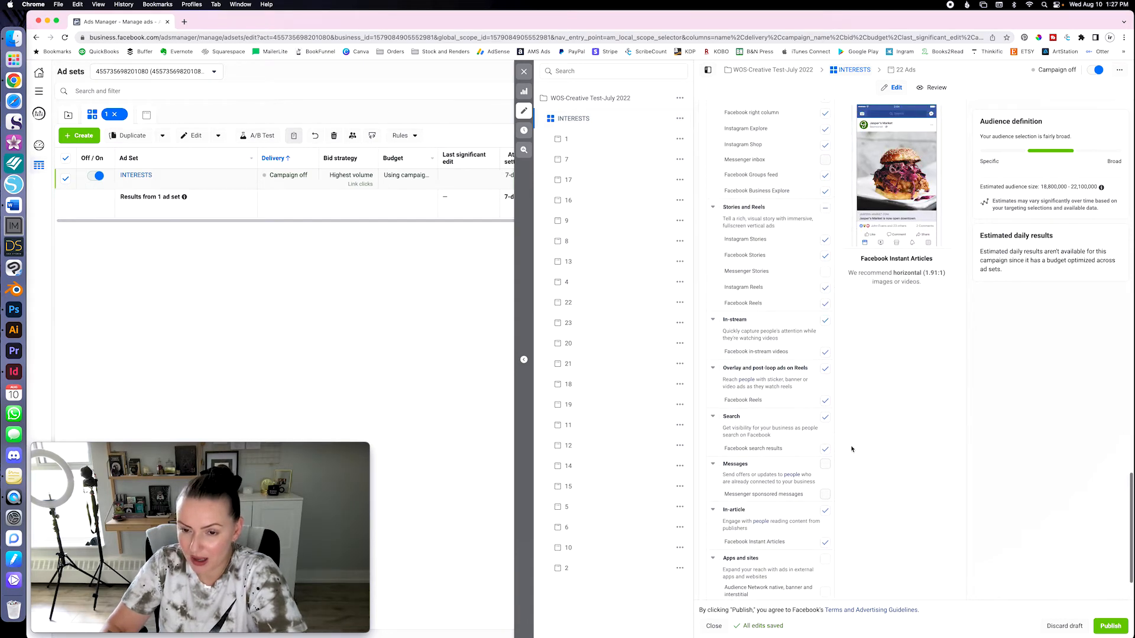
{"action": "scroll", "coordinate": [851, 414], "scroll_direction": "up", "scroll_amount": 10}
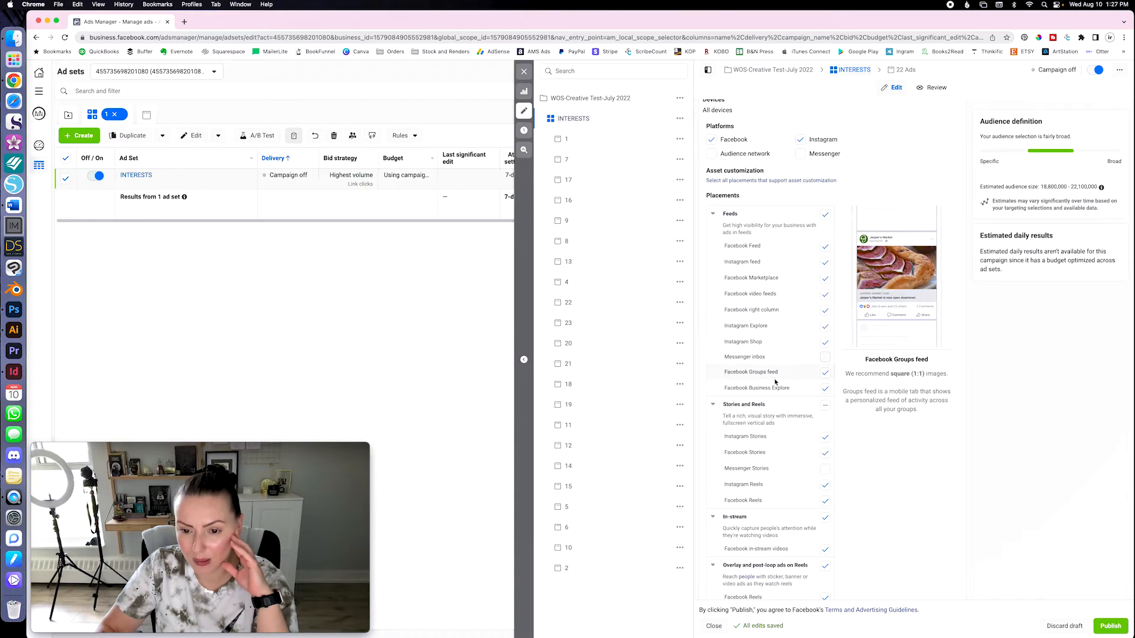
{"action": "scroll", "coordinate": [768, 426], "scroll_direction": "down", "scroll_amount": 1}
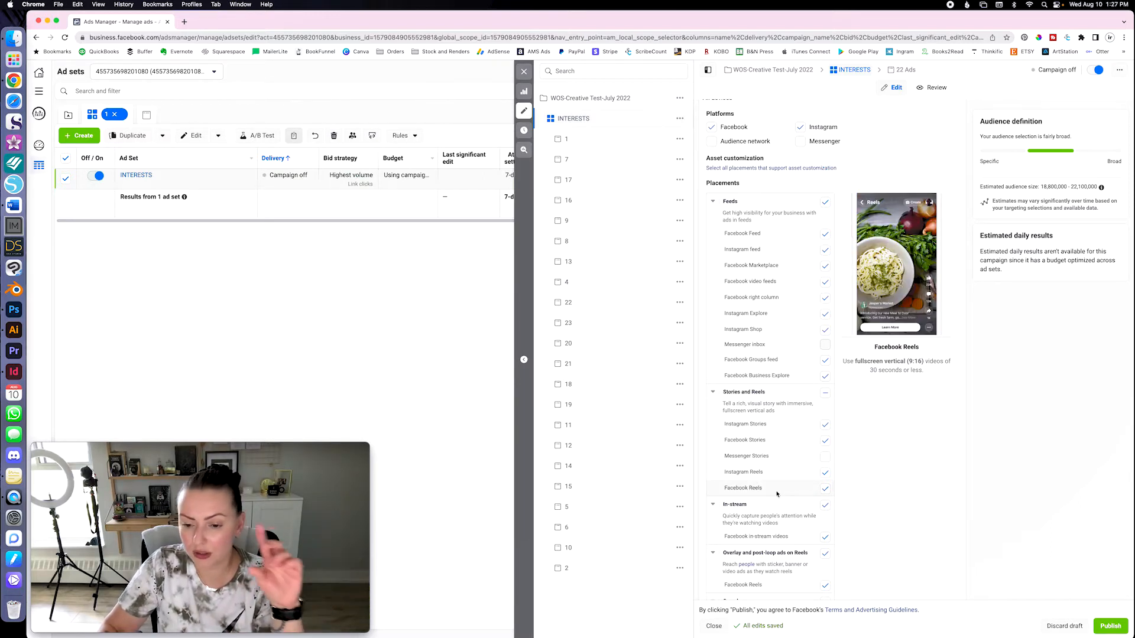
{"action": "scroll", "coordinate": [776, 494], "scroll_direction": "down", "scroll_amount": 3}
{"action": "scroll", "coordinate": [942, 472], "scroll_direction": "down", "scroll_amount": 3}
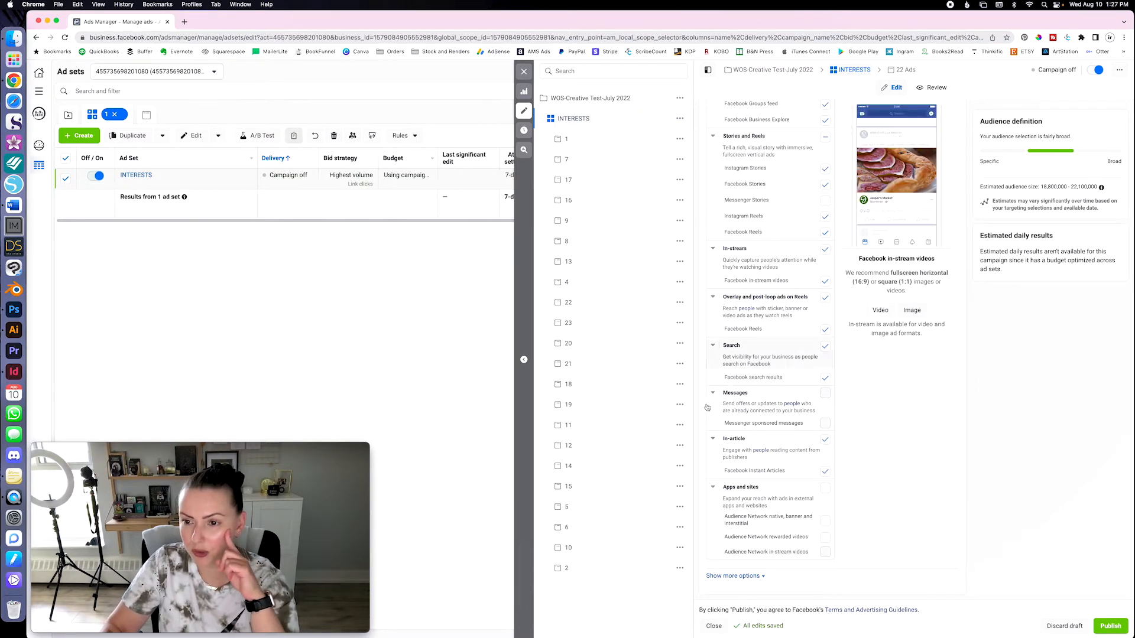
- Revisit the ad set's detailed targeting and browse the existing custom and lookalike audiences without adding any
{"action": "scroll", "coordinate": [784, 319], "scroll_direction": "up", "scroll_amount": 2}
{"action": "scroll", "coordinate": [784, 320], "scroll_direction": "up", "scroll_amount": 15}
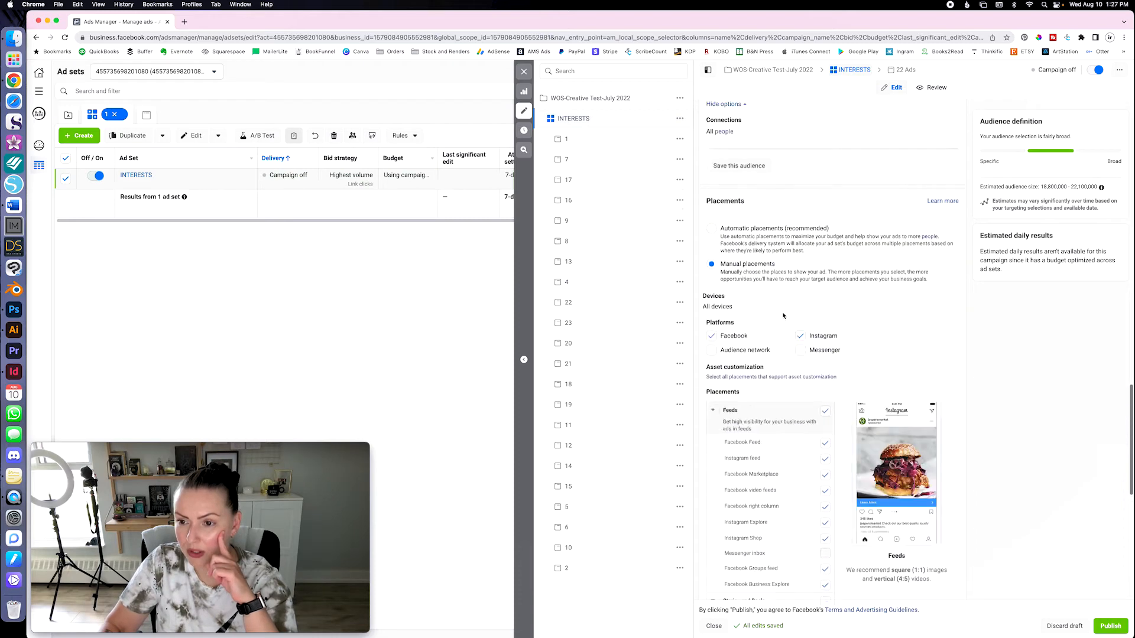
{"action": "scroll", "coordinate": [797, 320], "scroll_direction": "down", "scroll_amount": 3}
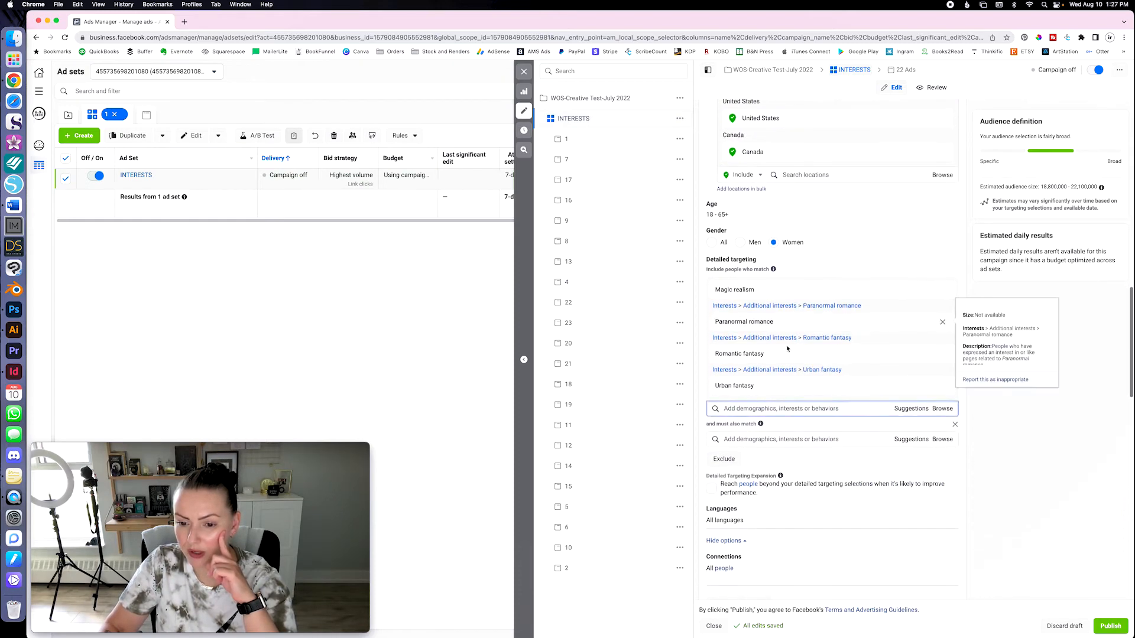
{"action": "scroll", "coordinate": [855, 333], "scroll_direction": "up", "scroll_amount": 1}
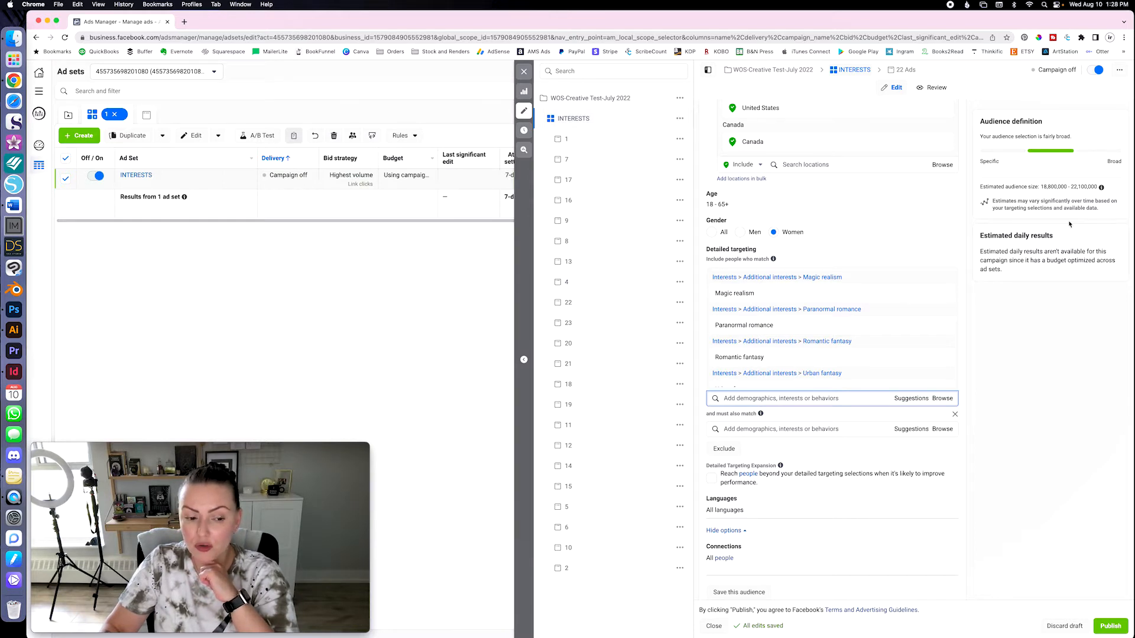
{"action": "scroll", "coordinate": [823, 237], "scroll_direction": "up", "scroll_amount": 5}
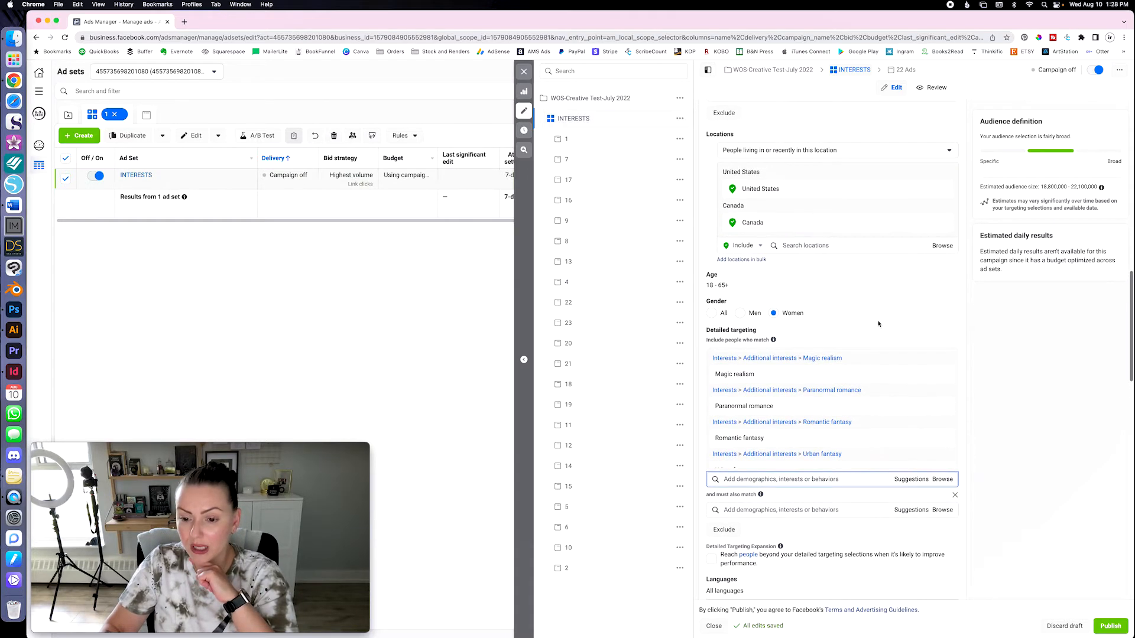
{"action": "scroll", "coordinate": [838, 202], "scroll_direction": "up", "scroll_amount": 3}
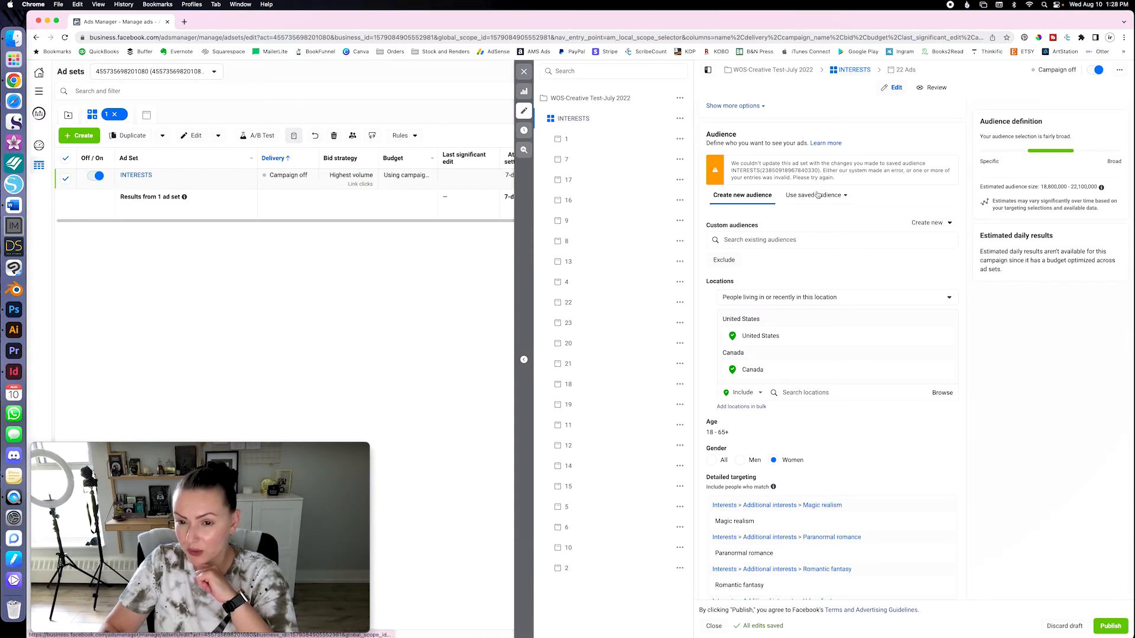
{"action": "left_click", "coordinate": [739, 237]}
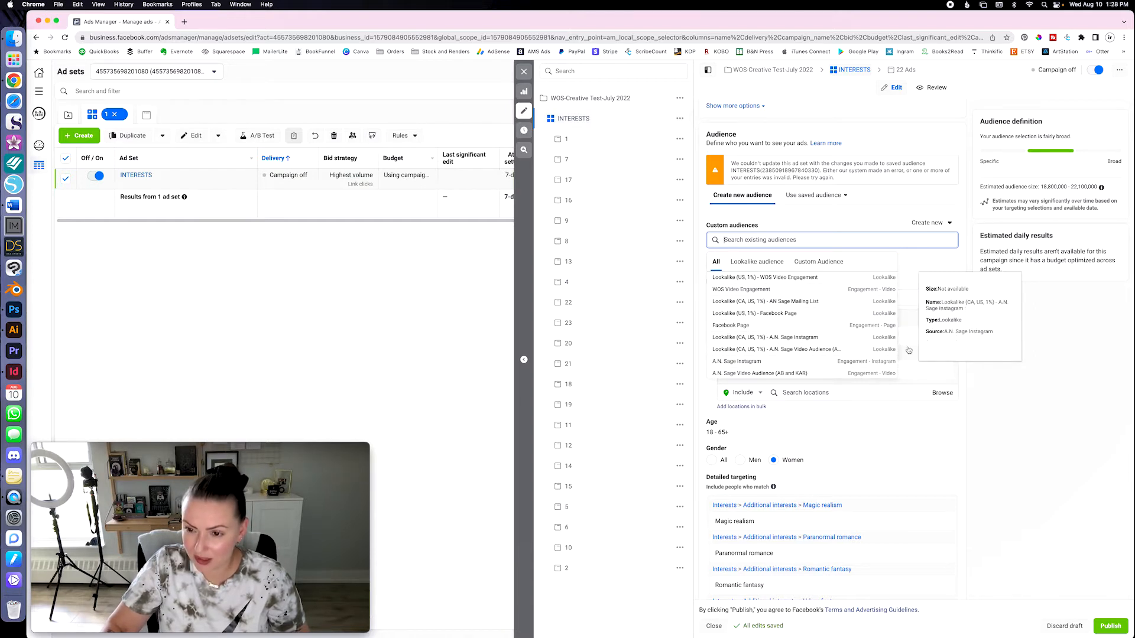
{"action": "left_click", "coordinate": [916, 210]}
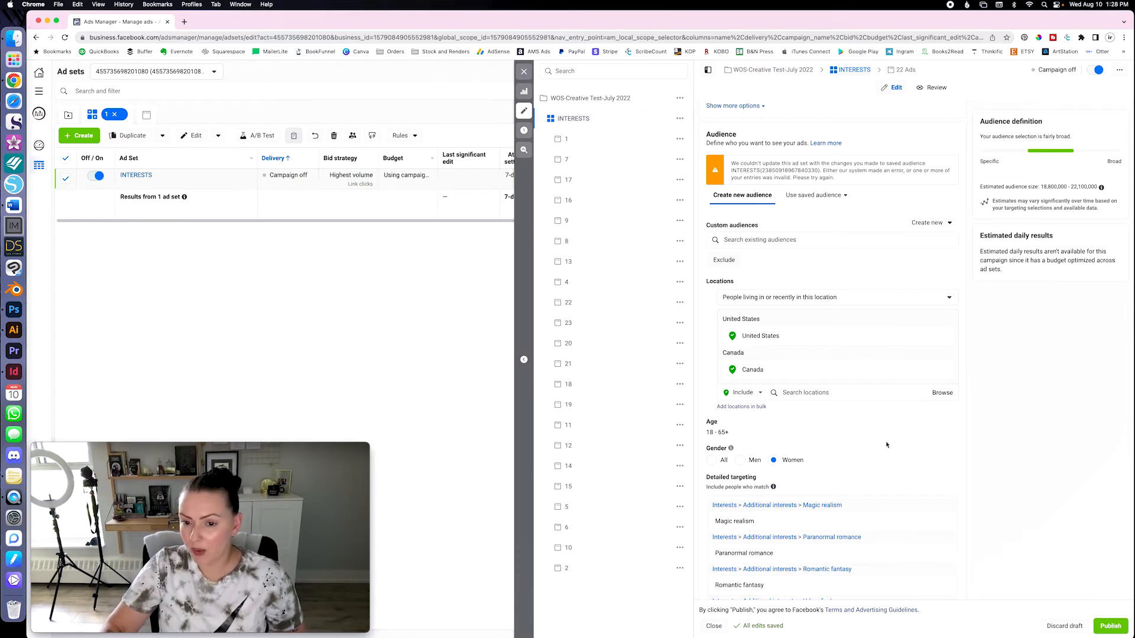
- Open ad 1 of the INTERESTS ad set and review its identity, ad setup, creative source and format settings
{"action": "scroll", "coordinate": [887, 444], "scroll_direction": "down", "scroll_amount": 15}
{"action": "scroll", "coordinate": [887, 443], "scroll_direction": "down", "scroll_amount": 7}
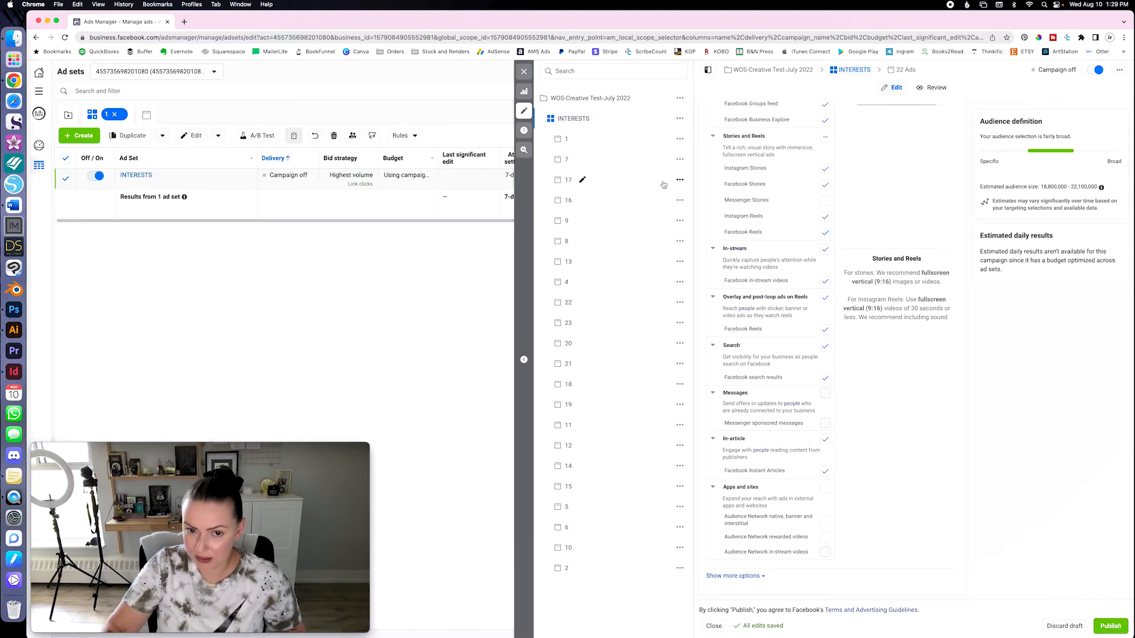
{"action": "left_click", "coordinate": [629, 137]}
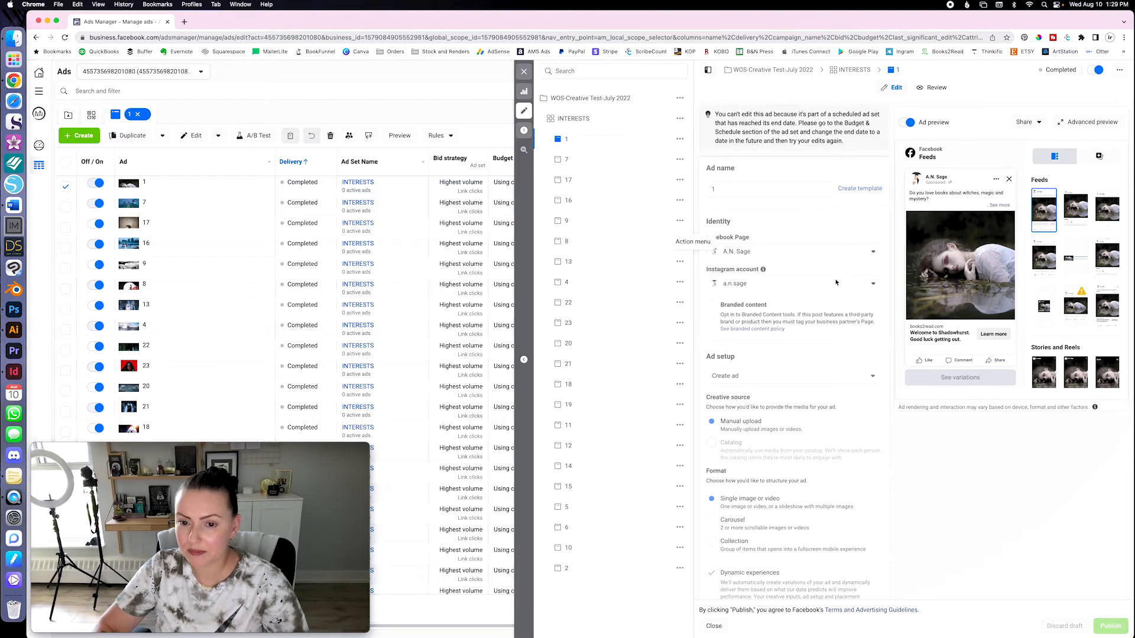
{"action": "scroll", "coordinate": [808, 260], "scroll_direction": "down", "scroll_amount": 1}
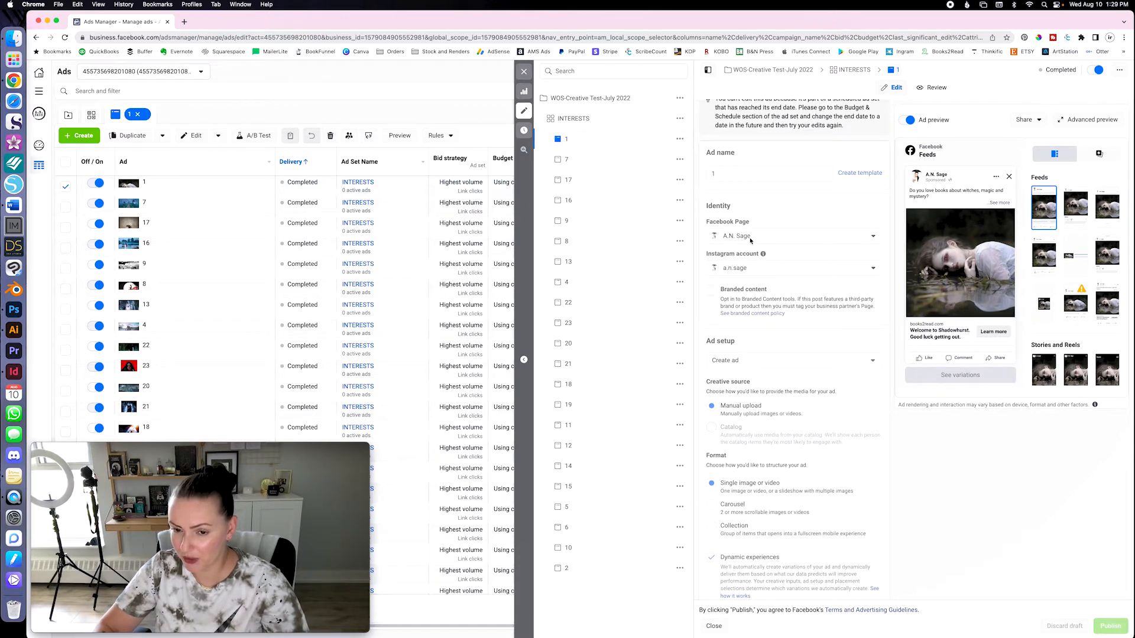
{"action": "scroll", "coordinate": [769, 278], "scroll_direction": "down", "scroll_amount": 5}
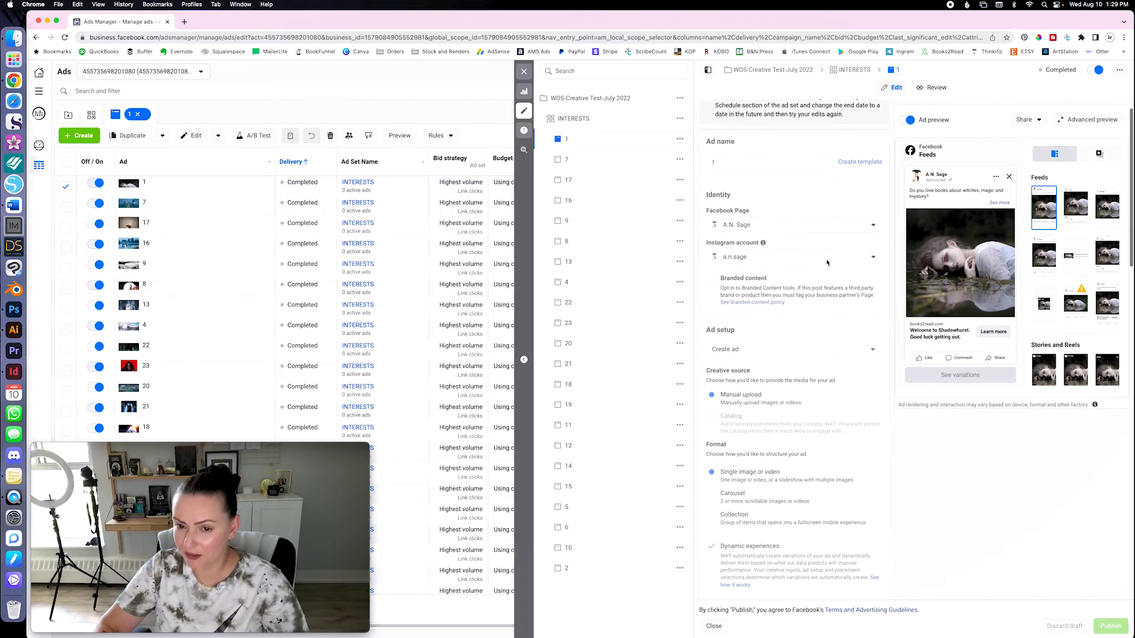
{"action": "scroll", "coordinate": [791, 289], "scroll_direction": "down", "scroll_amount": 2}
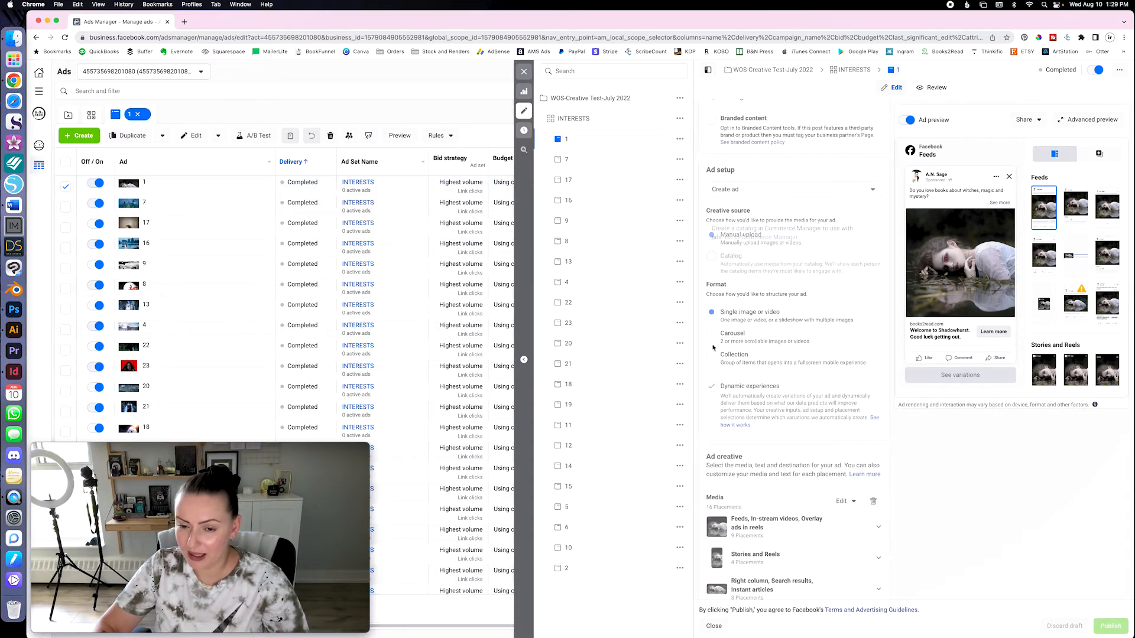
{"action": "scroll", "coordinate": [769, 316], "scroll_direction": "down", "scroll_amount": 2}
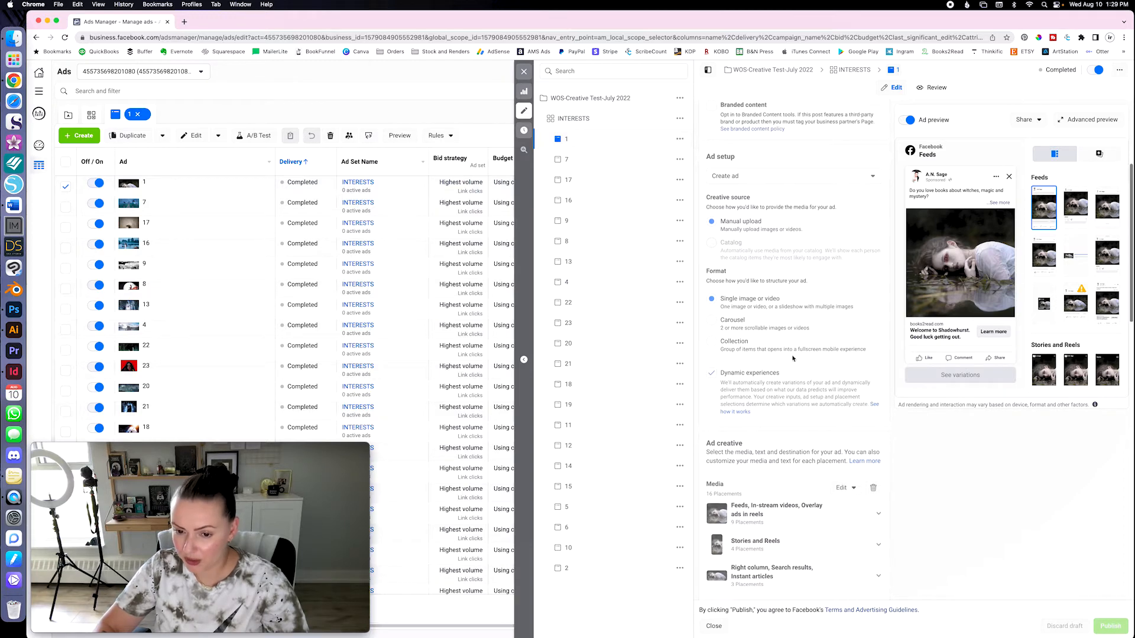
{"action": "scroll", "coordinate": [789, 312], "scroll_direction": "down", "scroll_amount": 3}
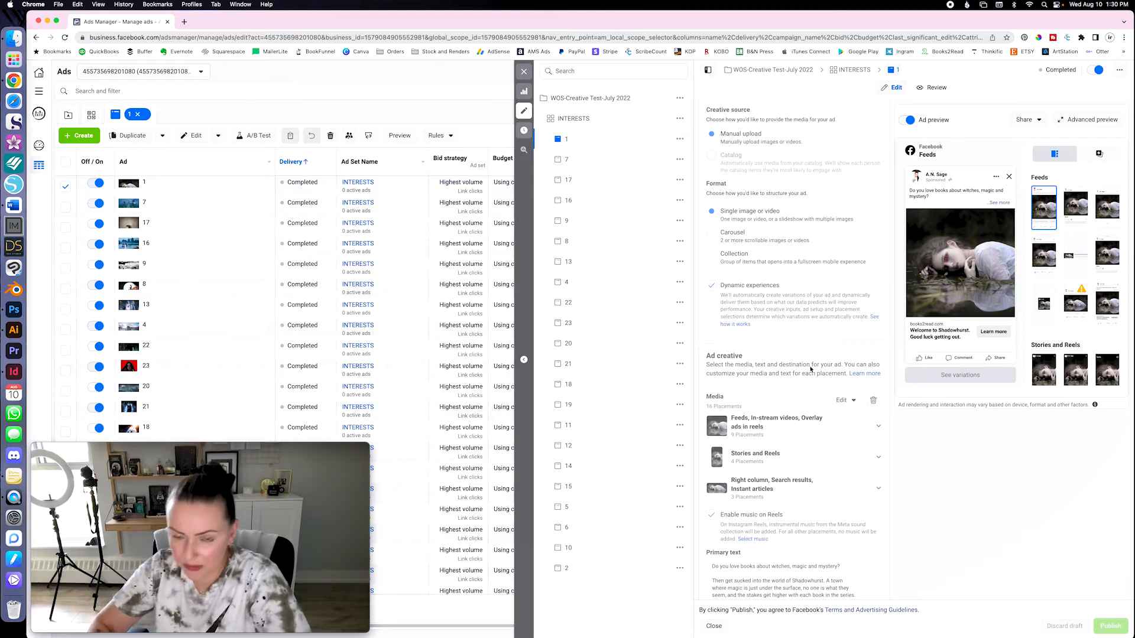
- Examine ad 1's dynamic experiences, media by placement group and primary text, and expand the full text in the feed preview
{"action": "scroll", "coordinate": [786, 367], "scroll_direction": "down", "scroll_amount": 2}
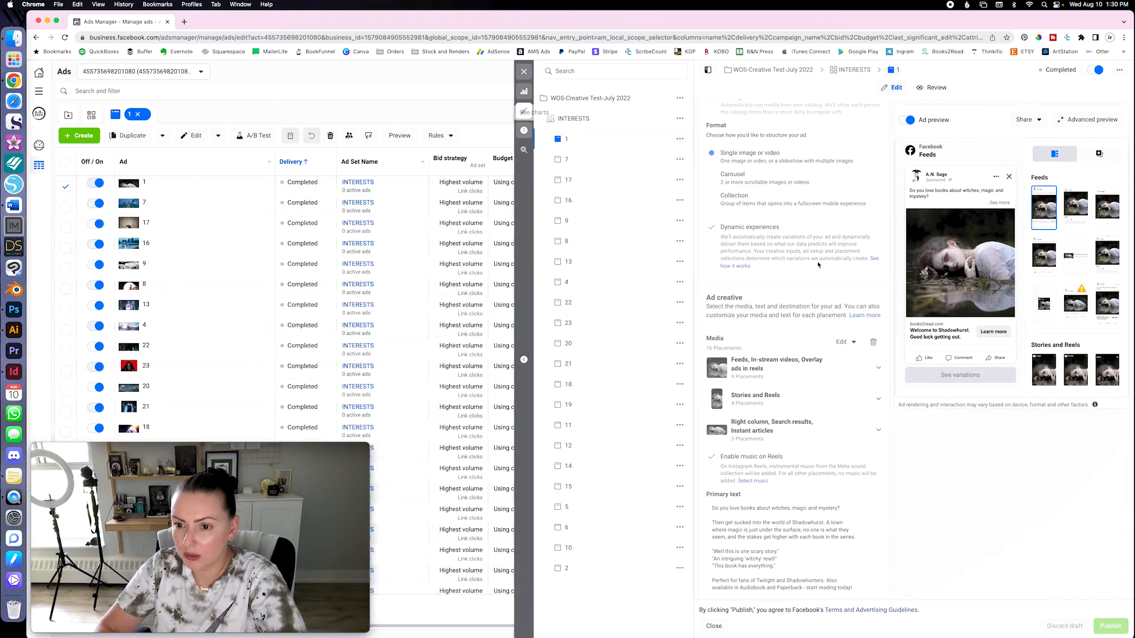
{"action": "scroll", "coordinate": [828, 218], "scroll_direction": "down", "scroll_amount": 1}
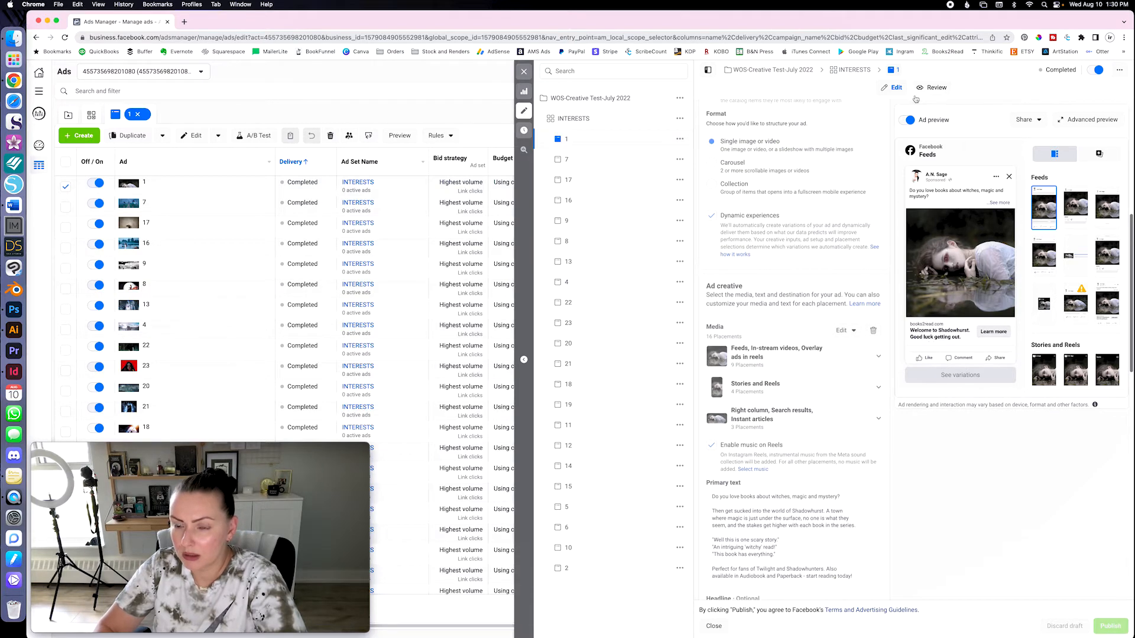
{"action": "scroll", "coordinate": [818, 407], "scroll_direction": "up", "scroll_amount": 1}
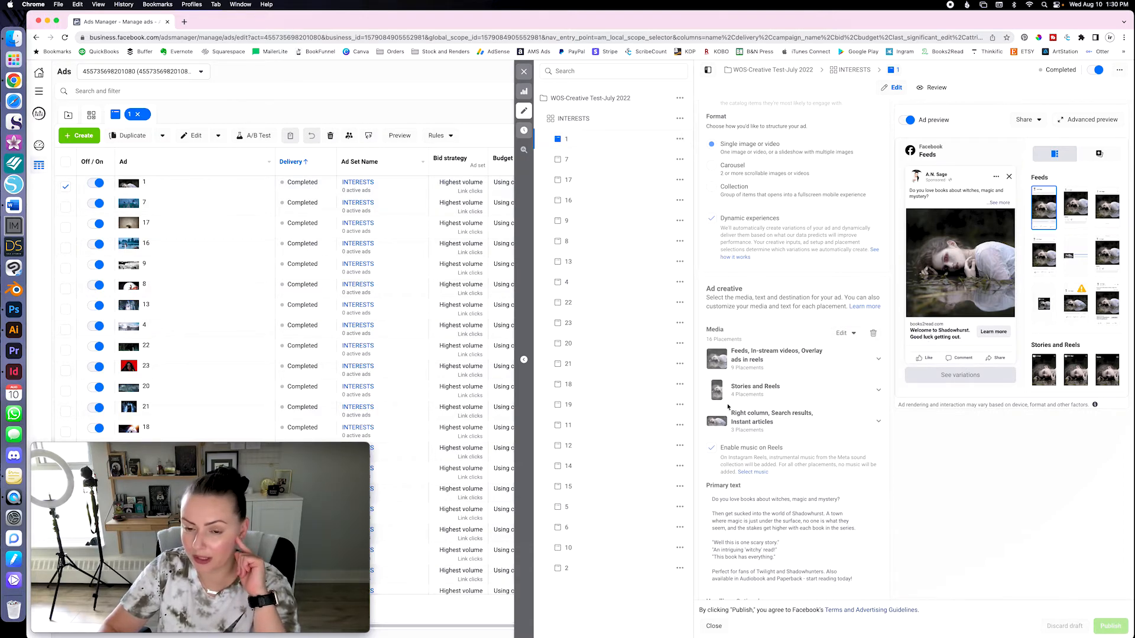
{"action": "mouse_move", "coordinate": [963, 267]}
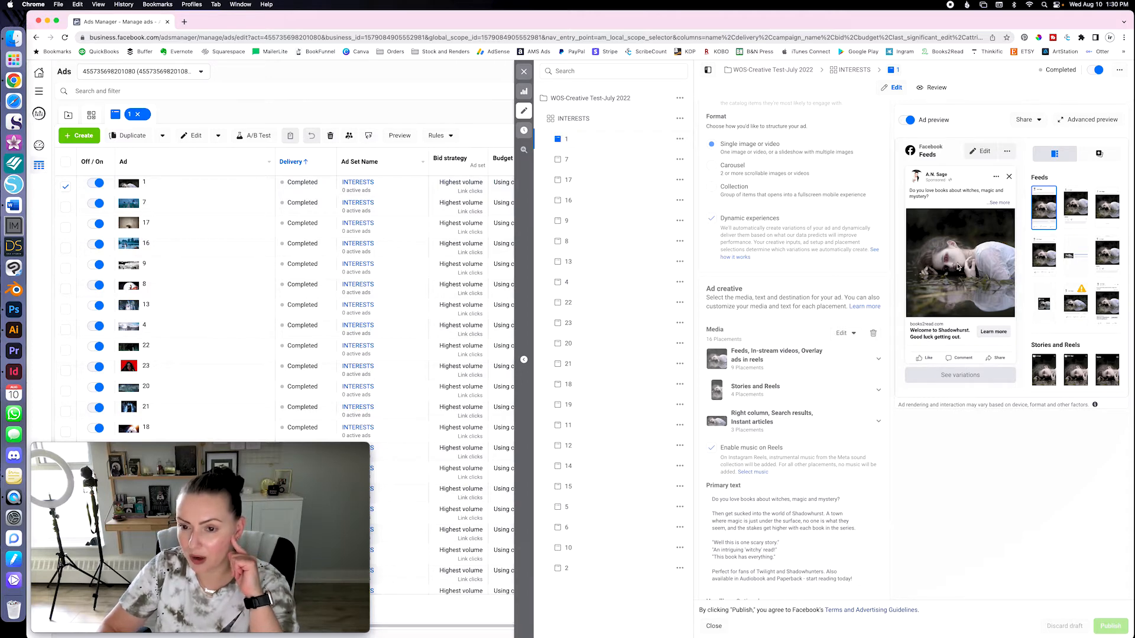
{"action": "scroll", "coordinate": [803, 401], "scroll_direction": "down", "scroll_amount": 5}
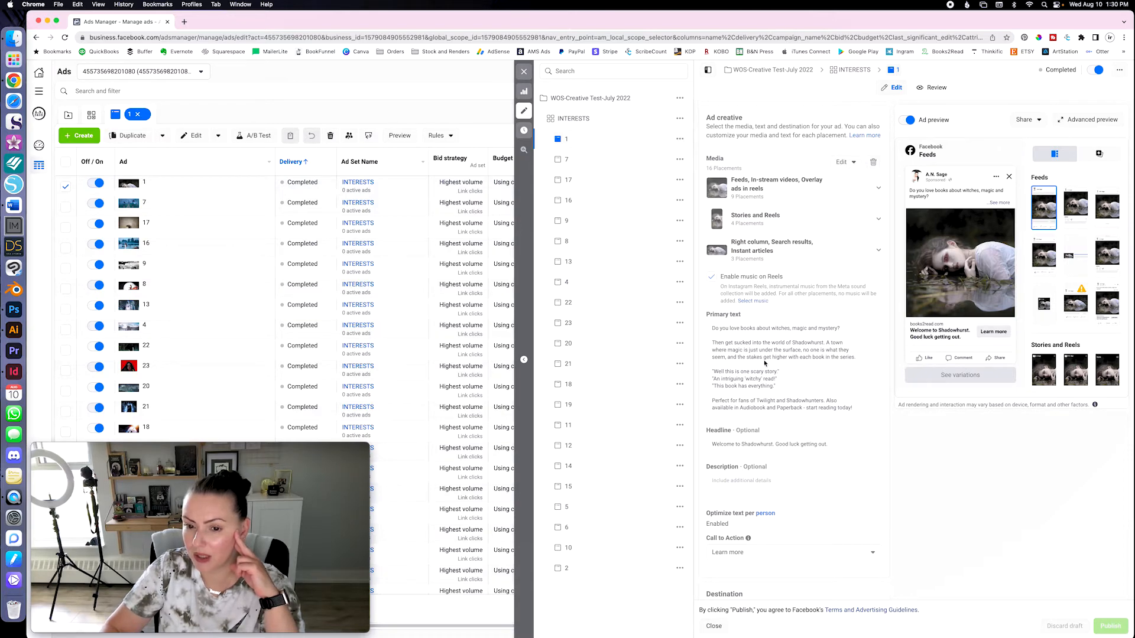
{"action": "left_click", "coordinate": [1000, 202]}
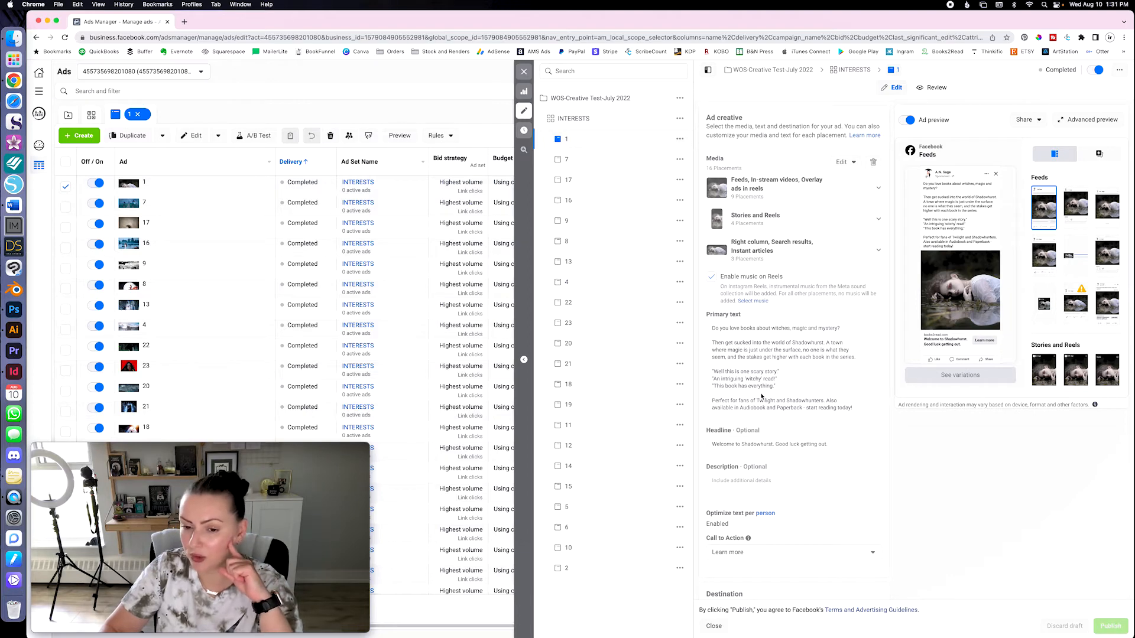
- Review ad 1's headline, call to action, website destination, languages and tracking settings, comparing them with the feed preview
{"action": "scroll", "coordinate": [784, 402], "scroll_direction": "down", "scroll_amount": 1}
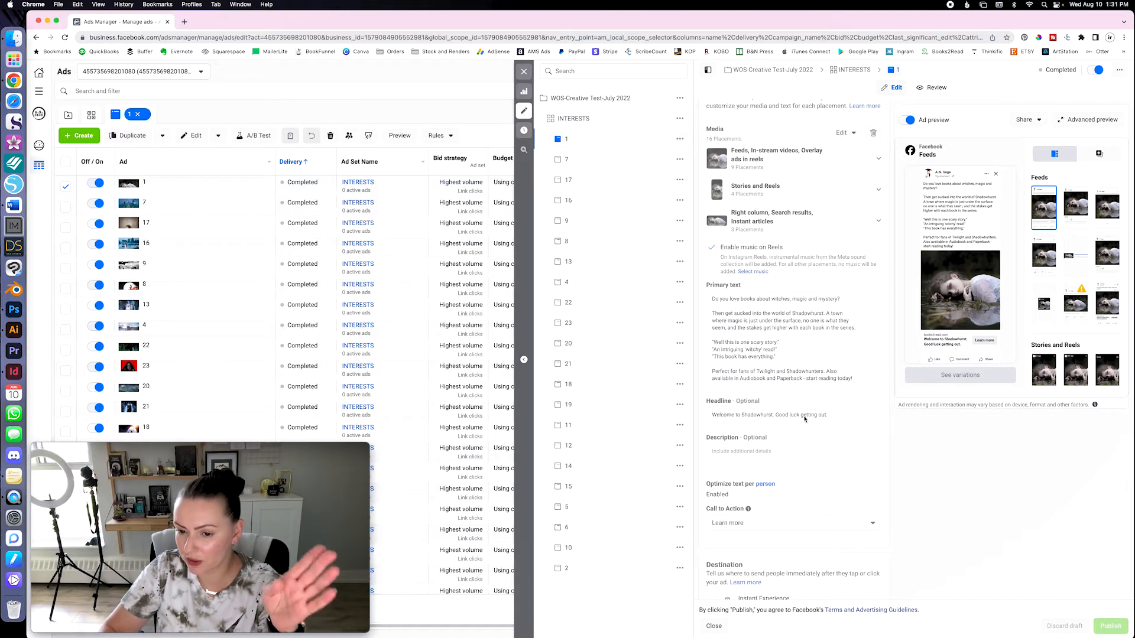
{"action": "scroll", "coordinate": [823, 421], "scroll_direction": "down", "scroll_amount": 5}
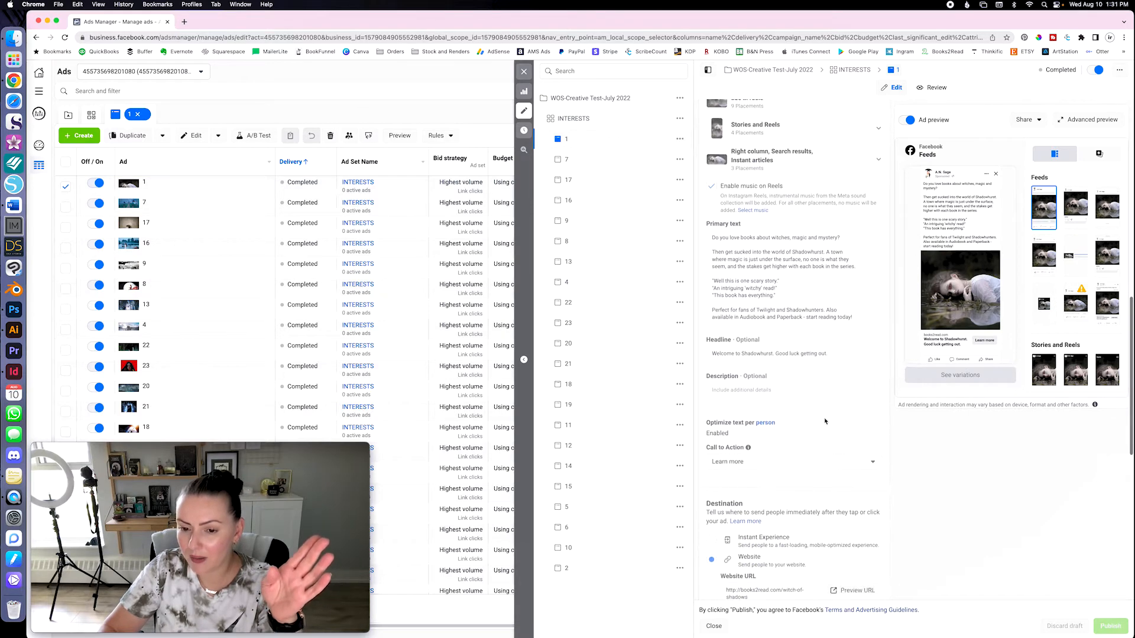
{"action": "scroll", "coordinate": [825, 421], "scroll_direction": "up", "scroll_amount": 1}
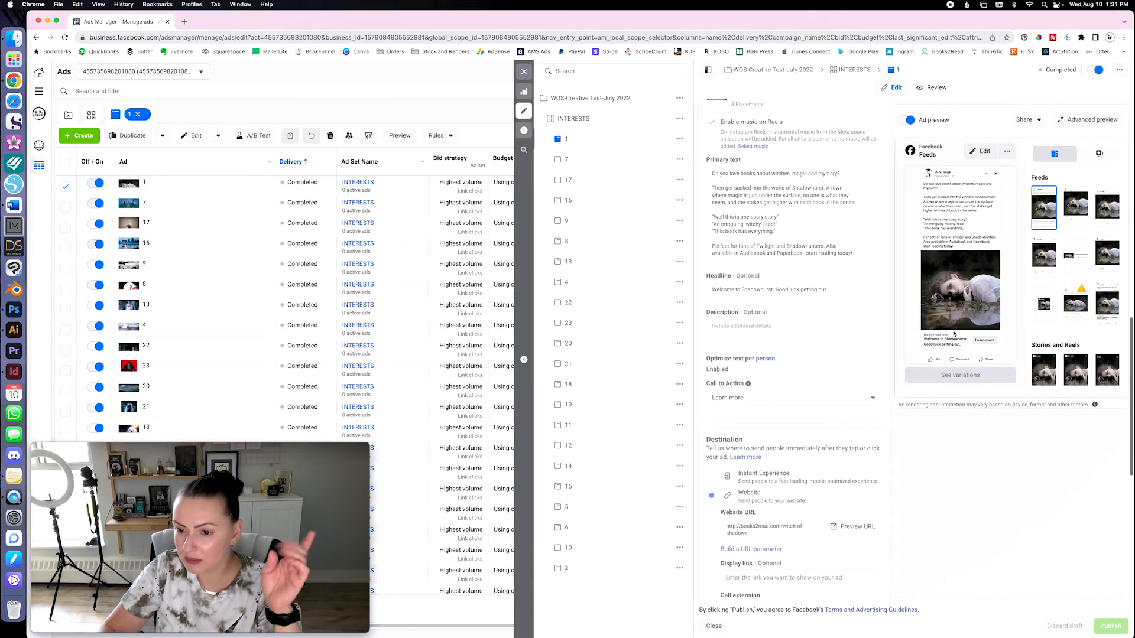
{"action": "scroll", "coordinate": [821, 410], "scroll_direction": "down", "scroll_amount": 12}
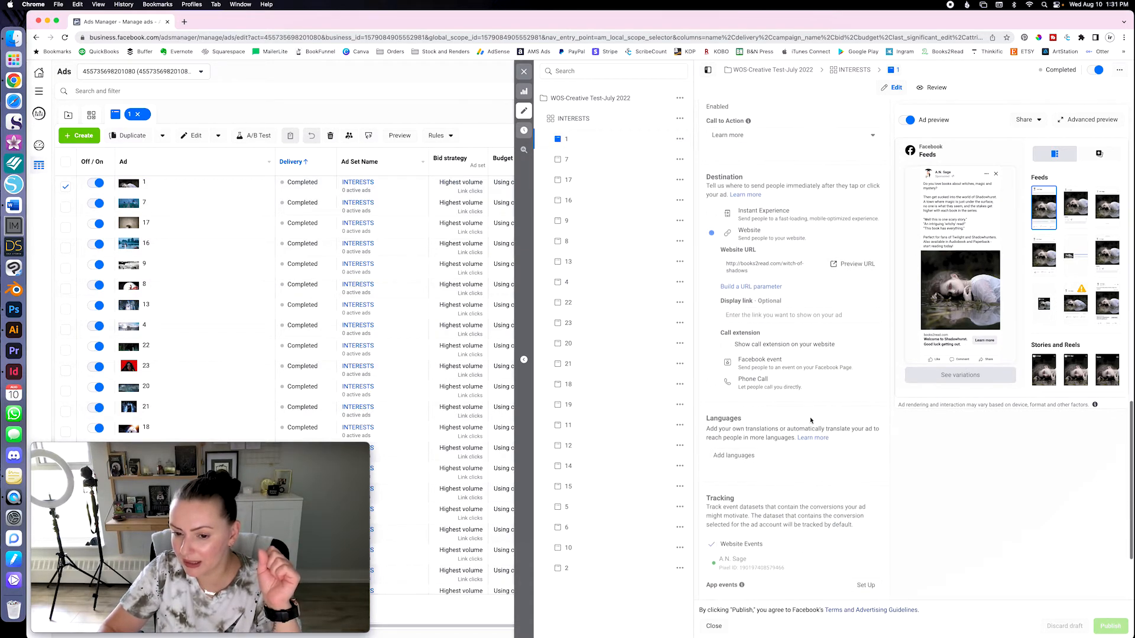
{"action": "scroll", "coordinate": [811, 420], "scroll_direction": "up", "scroll_amount": 2}
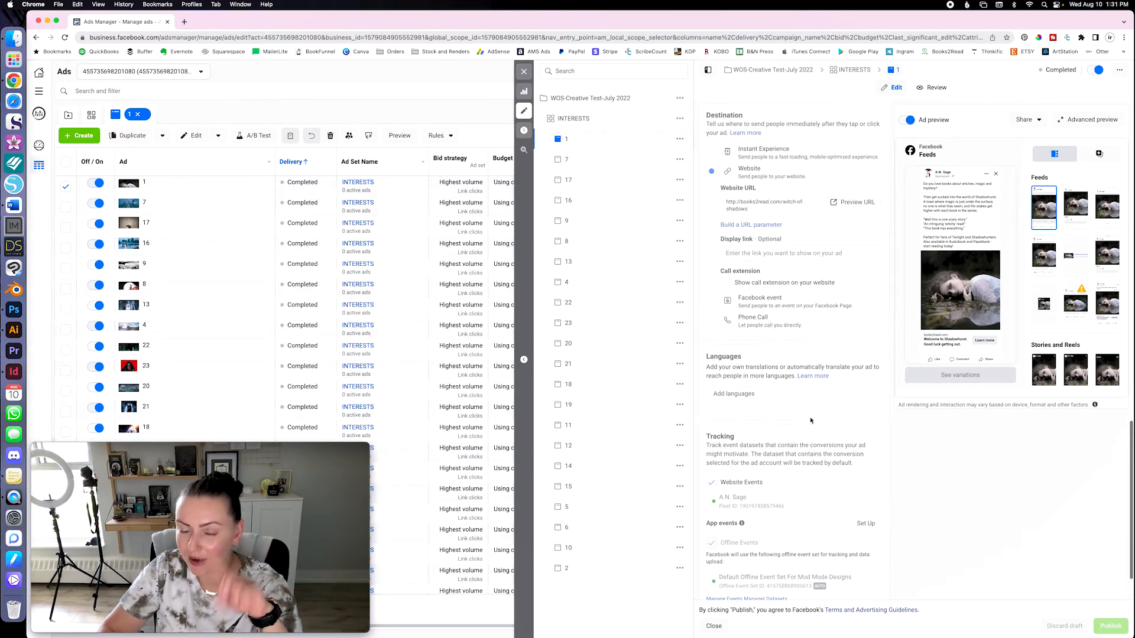
{"action": "scroll", "coordinate": [811, 420], "scroll_direction": "up", "scroll_amount": 2}
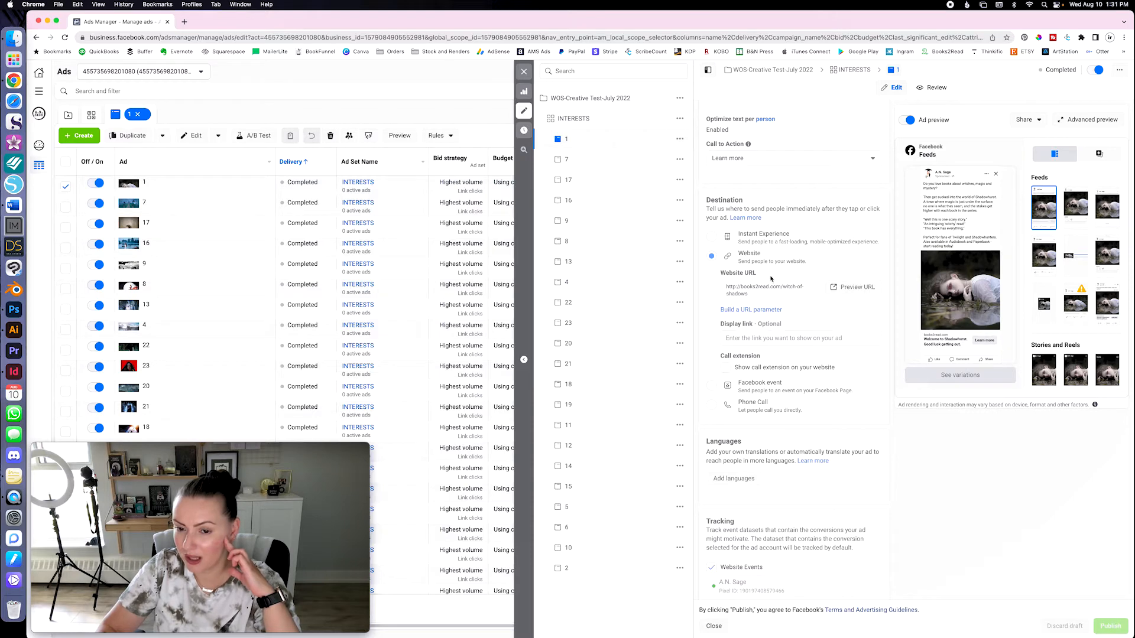
{"action": "mouse_move", "coordinate": [956, 336]}
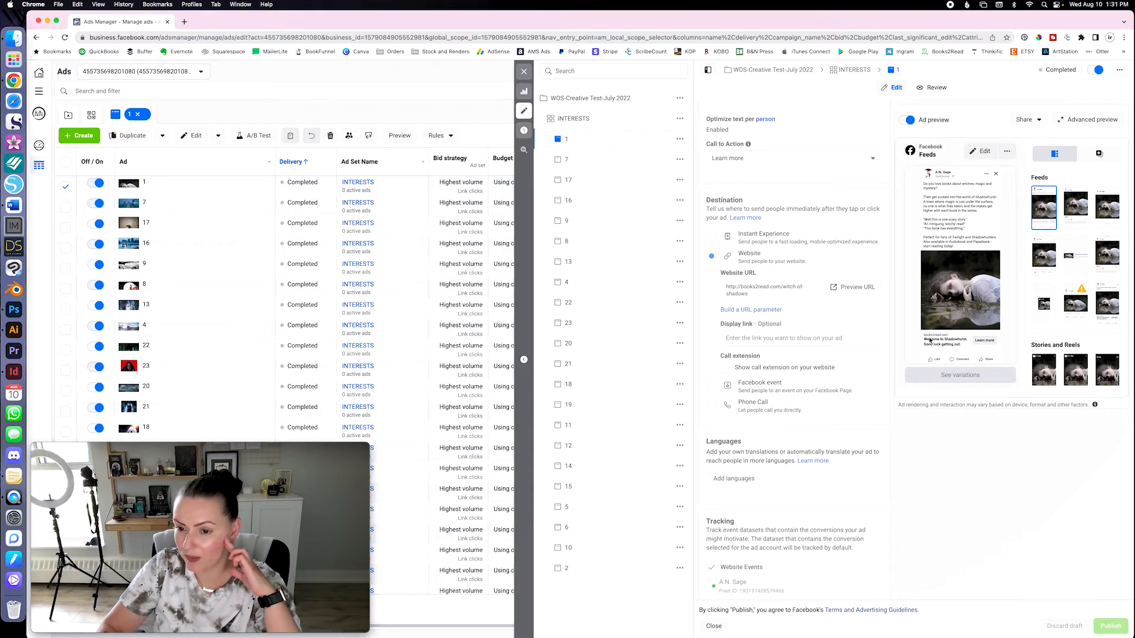
{"action": "scroll", "coordinate": [747, 194], "scroll_direction": "up", "scroll_amount": 3}
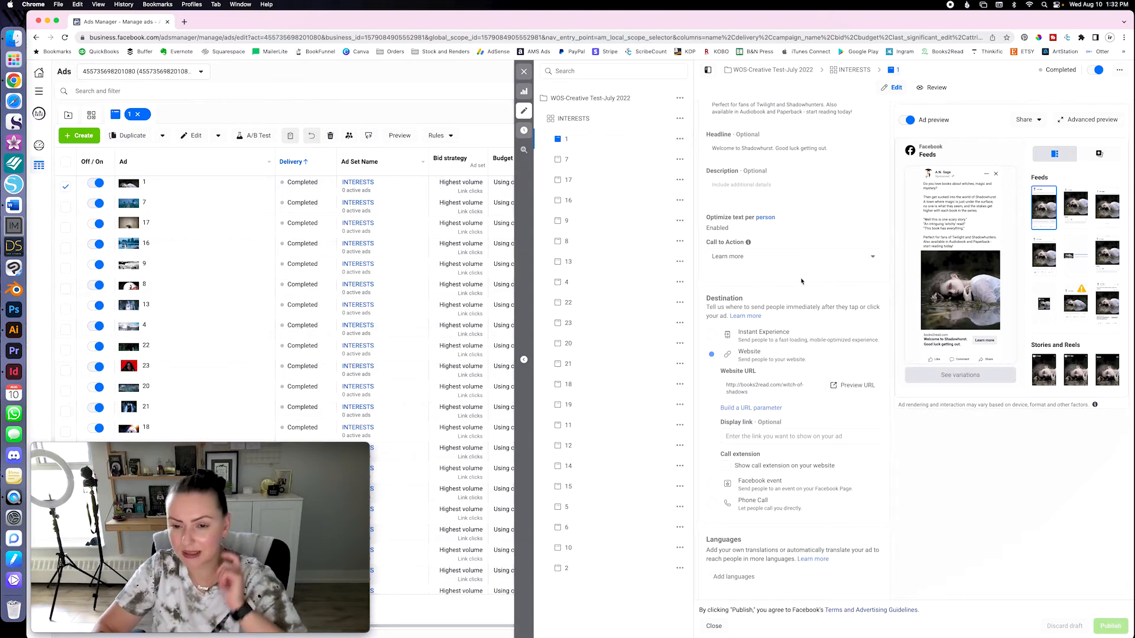
- Duplicate ad 1 of the INTERESTS ad set once within the original campaign and look over the copy's settings
{"action": "scroll", "coordinate": [802, 281], "scroll_direction": "down", "scroll_amount": 2}
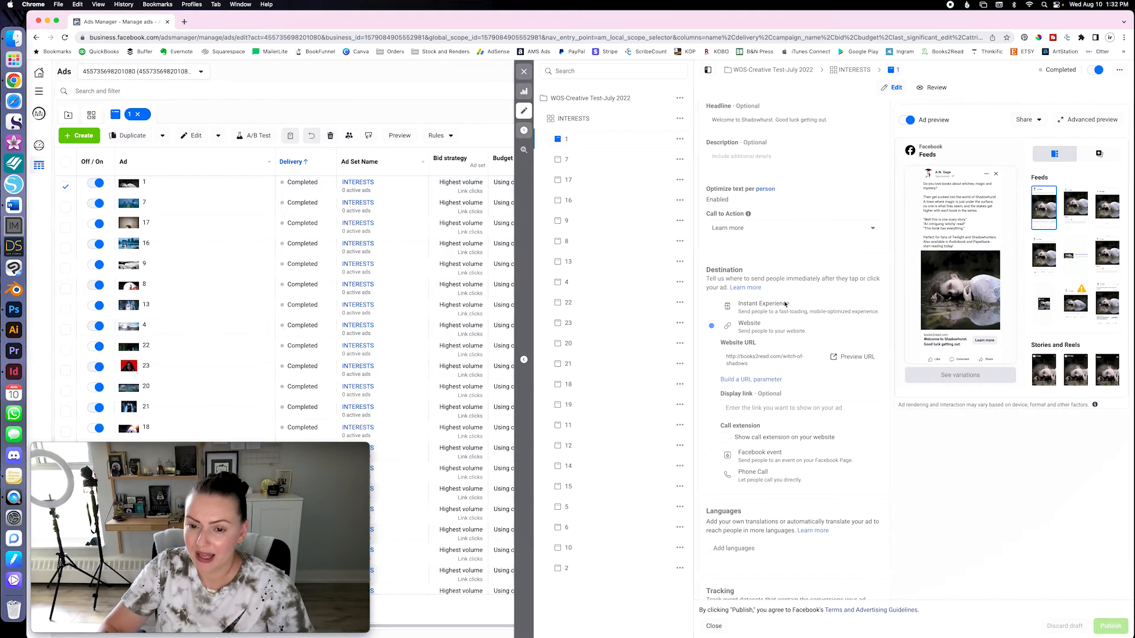
{"action": "scroll", "coordinate": [761, 334], "scroll_direction": "down", "scroll_amount": 1}
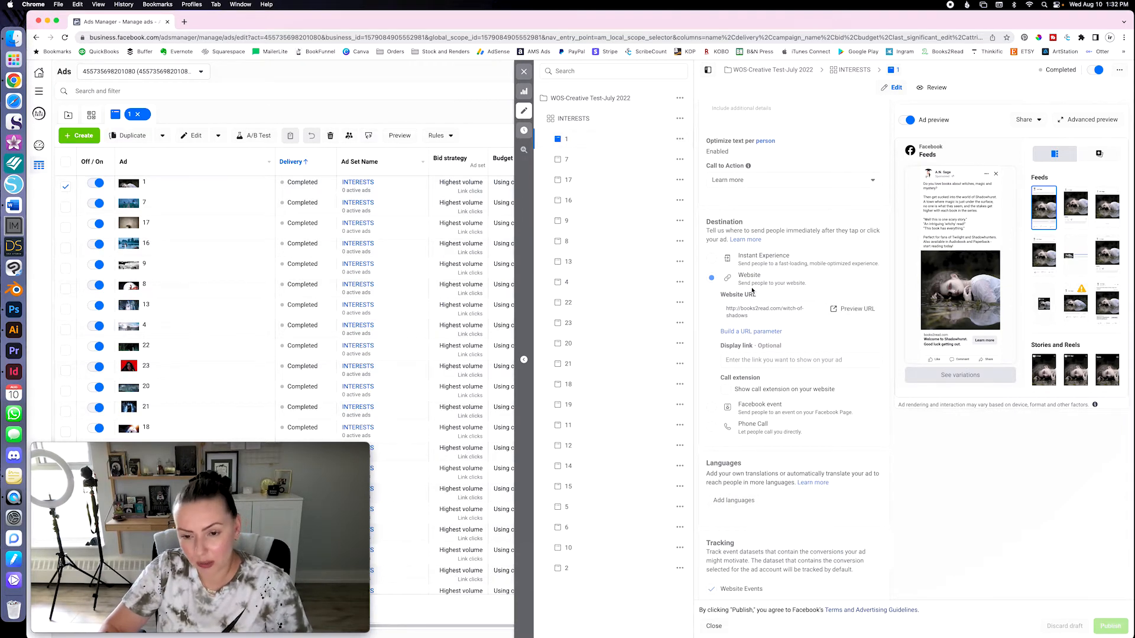
{"action": "scroll", "coordinate": [786, 314], "scroll_direction": "down", "scroll_amount": 5}
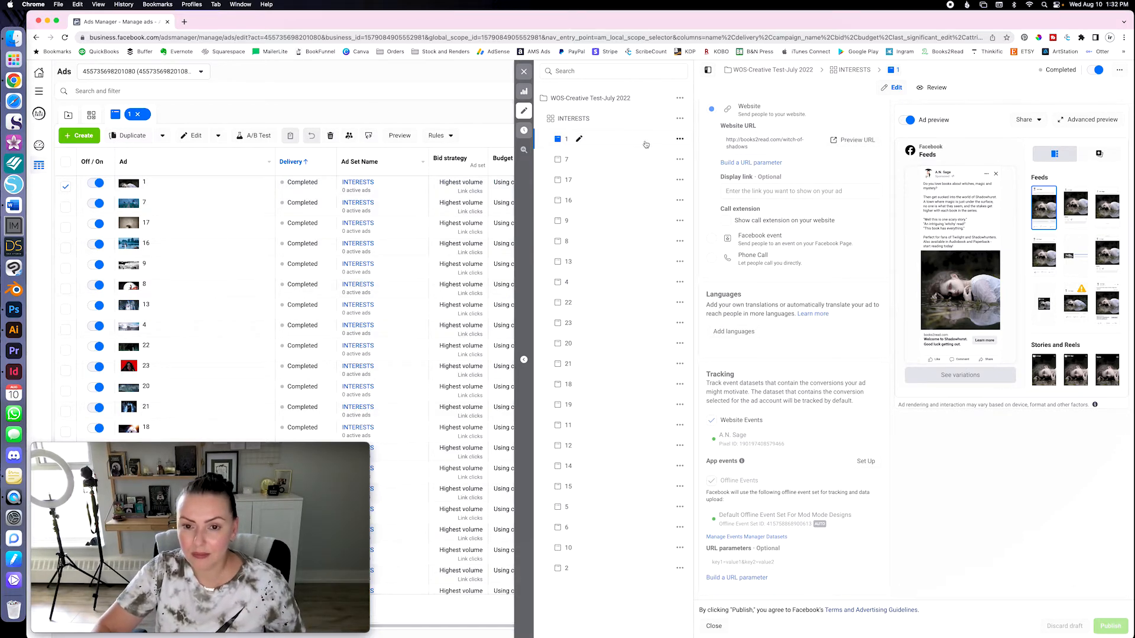
{"action": "left_click", "coordinate": [680, 139]}
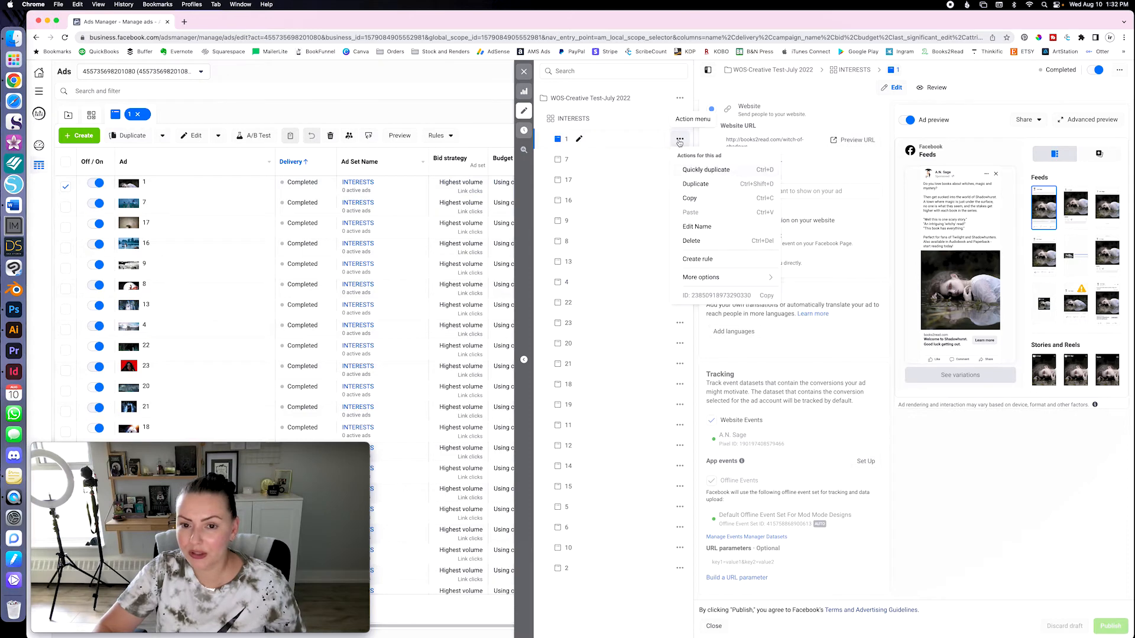
{"action": "left_click", "coordinate": [696, 185]}
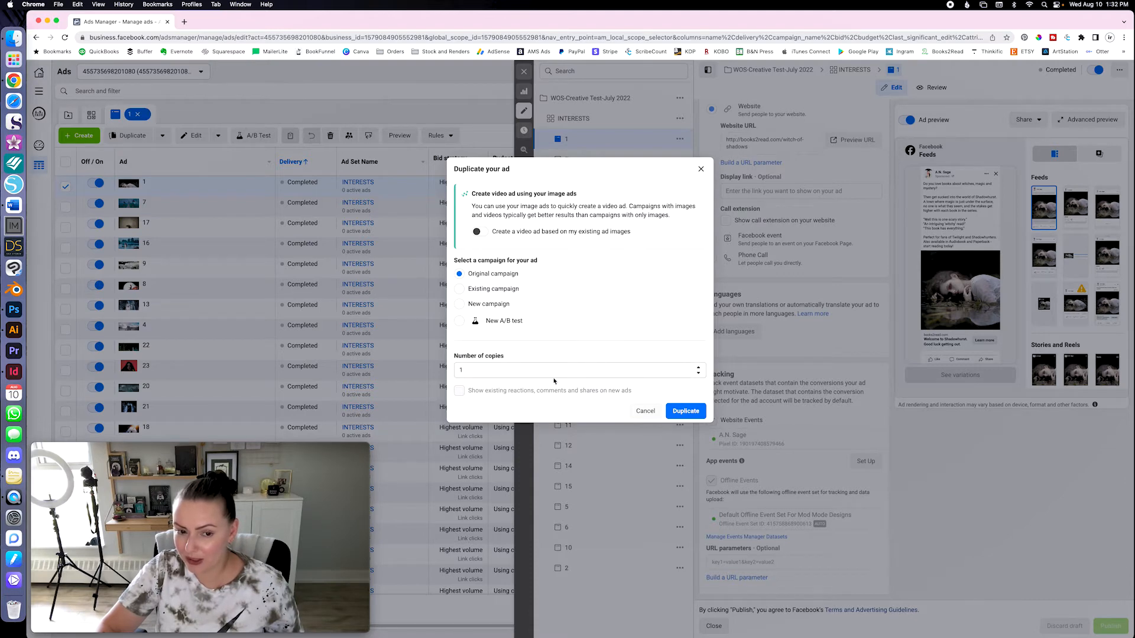
{"action": "left_click", "coordinate": [680, 408]}
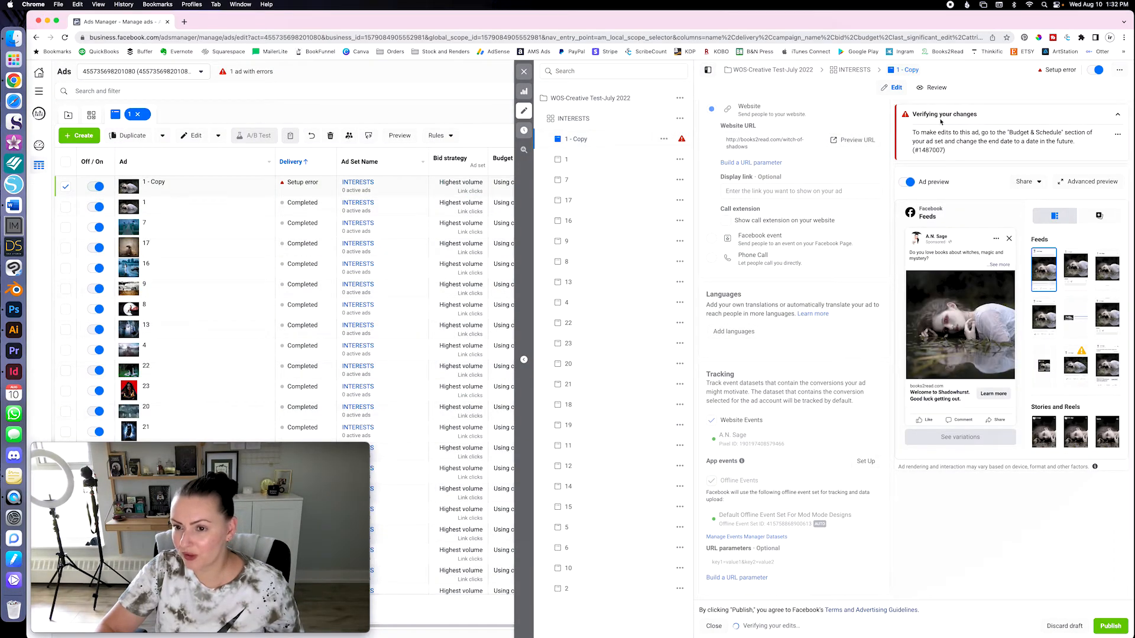
{"action": "scroll", "coordinate": [823, 292], "scroll_direction": "up", "scroll_amount": 15}
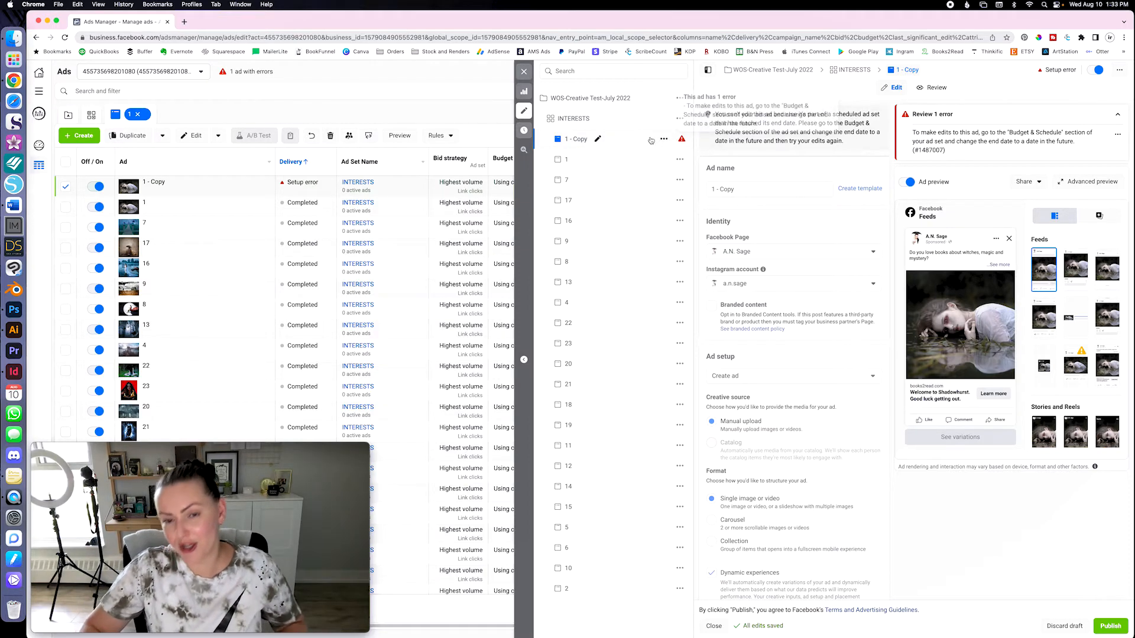
- Open ad 7 of the INTERESTS ad set and review its setup, media, primary text, destination and tracking settings
{"action": "left_click", "coordinate": [645, 184]}
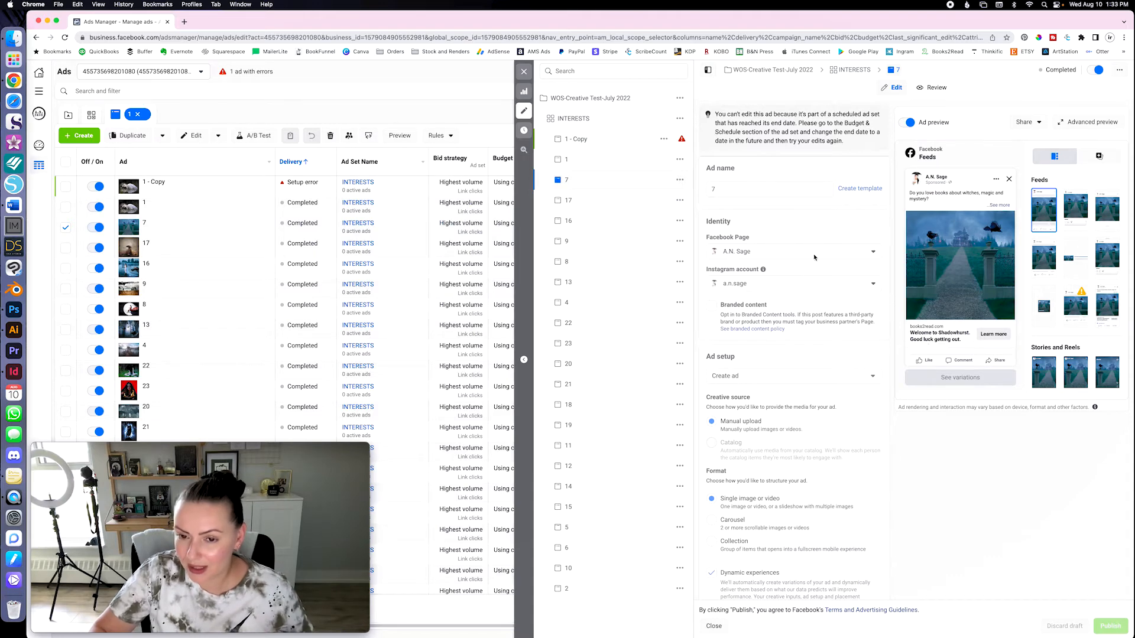
{"action": "scroll", "coordinate": [816, 260], "scroll_direction": "down", "scroll_amount": 3}
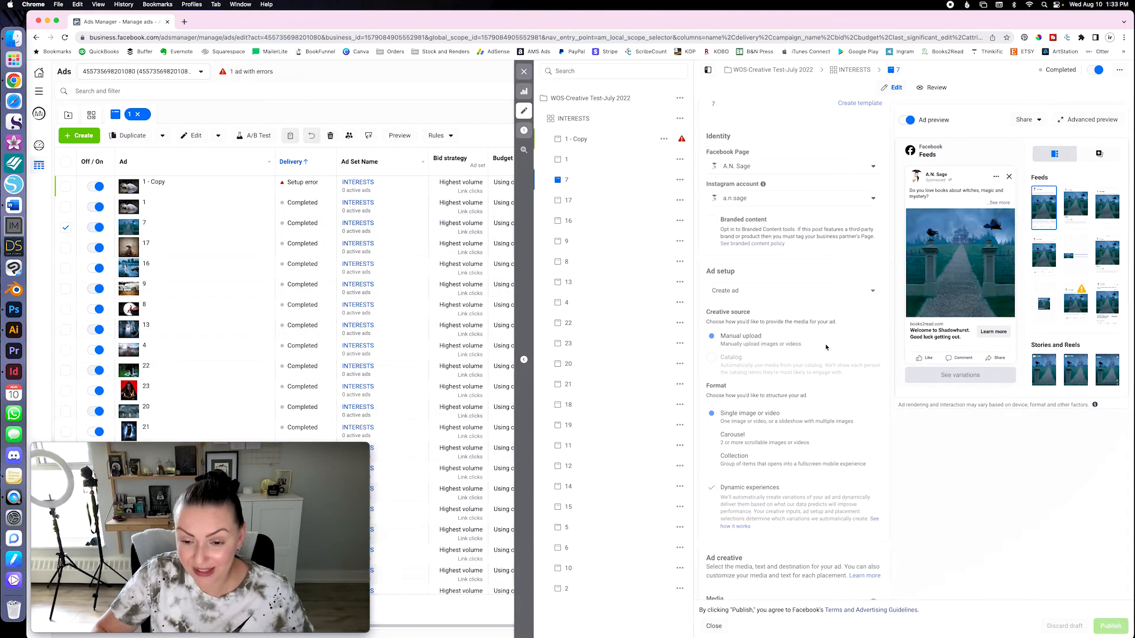
{"action": "scroll", "coordinate": [826, 347], "scroll_direction": "down", "scroll_amount": 15}
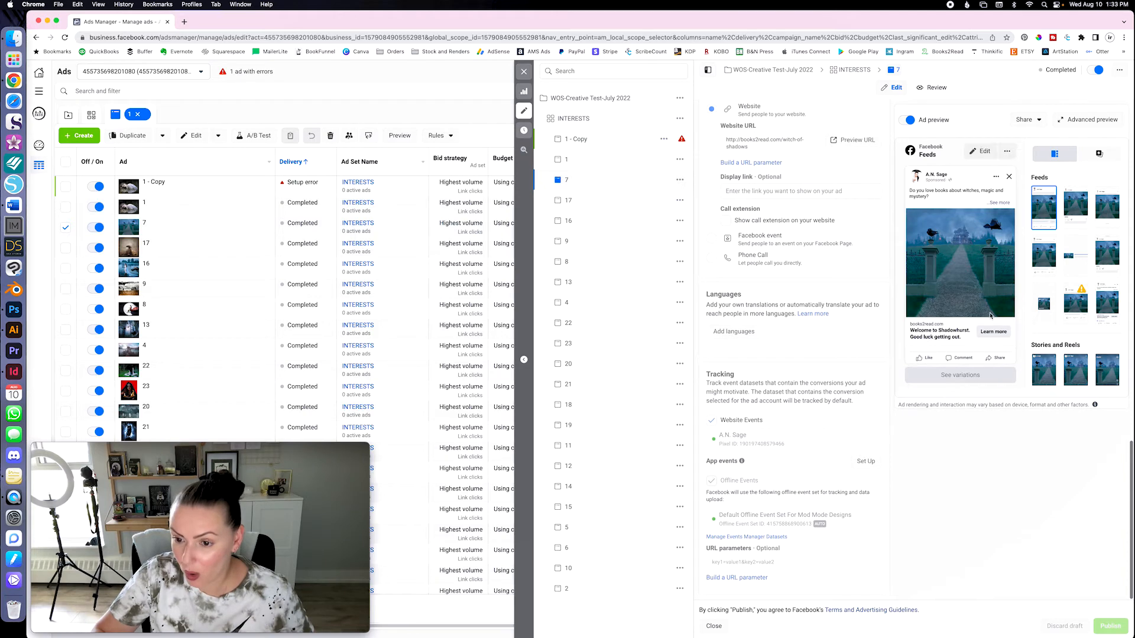
{"action": "scroll", "coordinate": [784, 300], "scroll_direction": "up", "scroll_amount": 6}
{"action": "scroll", "coordinate": [784, 300], "scroll_direction": "up", "scroll_amount": 10}
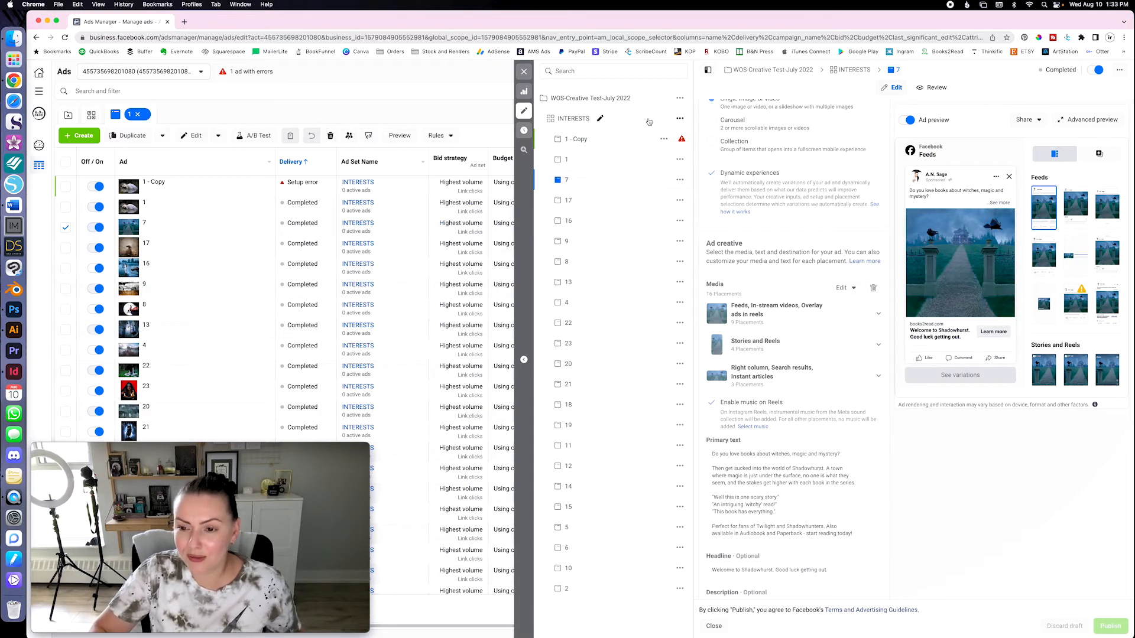
- Open ads 17, 16, 9, 8, 13, 4, 22, 23, 20 and 21 in turn to compare their images and text
{"action": "left_click", "coordinate": [631, 200]}
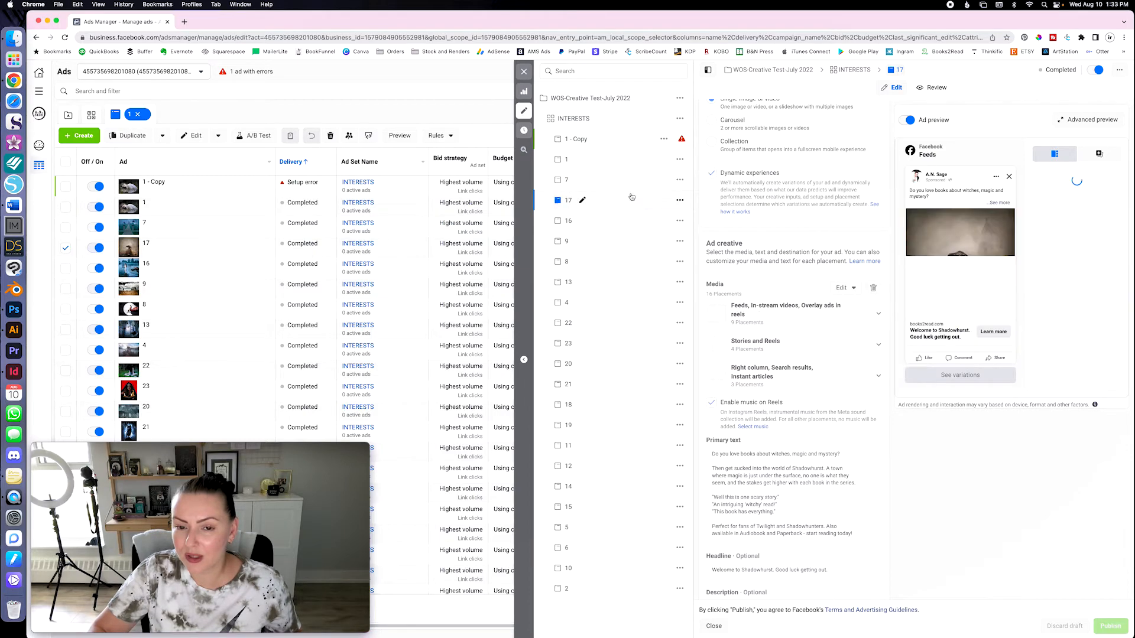
{"action": "key", "text": "Down"}
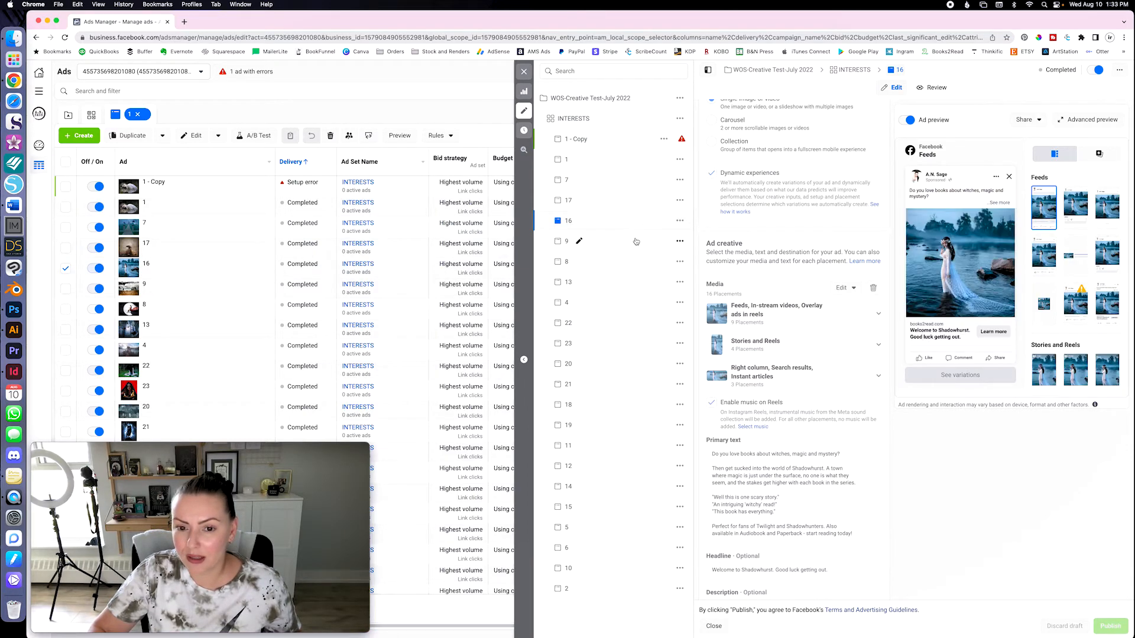
{"action": "left_click", "coordinate": [635, 241]}
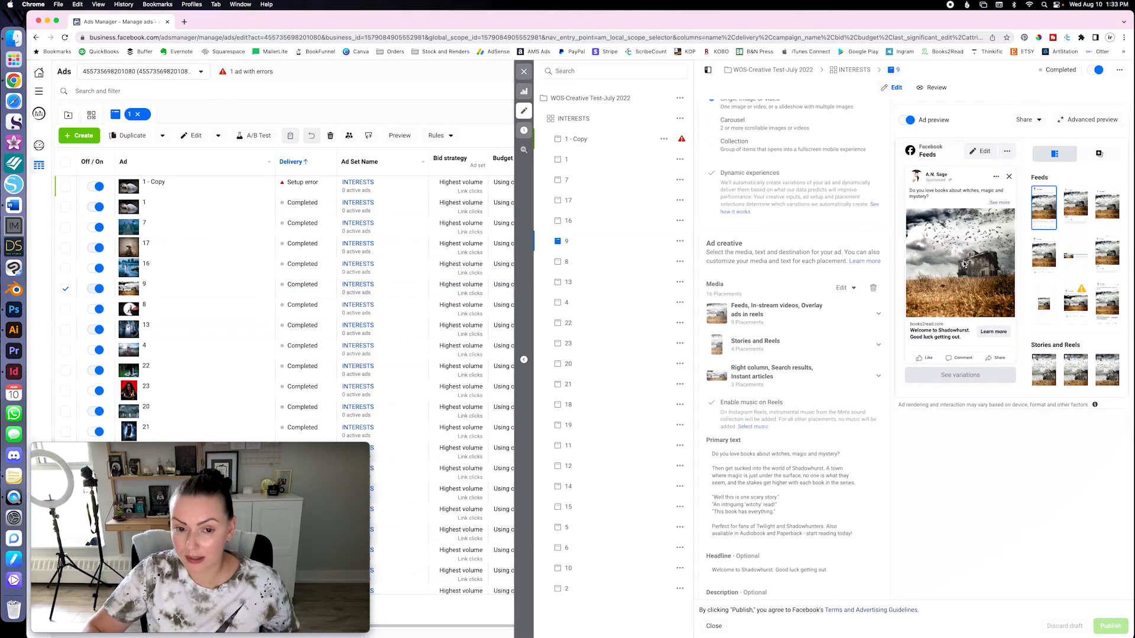
{"action": "left_click", "coordinate": [624, 264]}
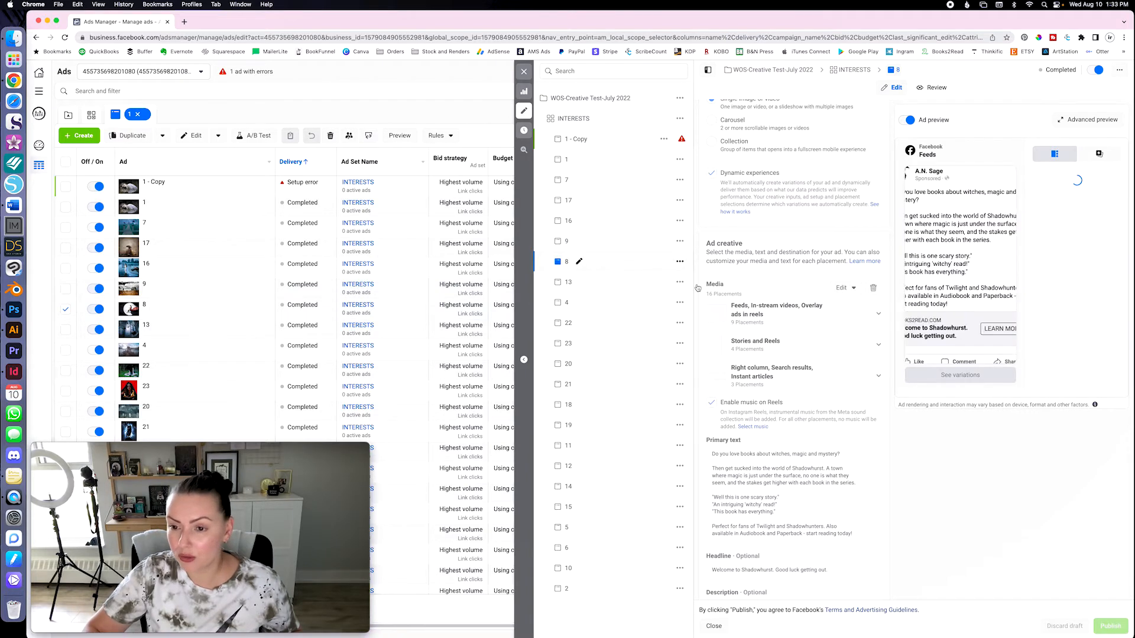
{"action": "left_click", "coordinate": [641, 283]}
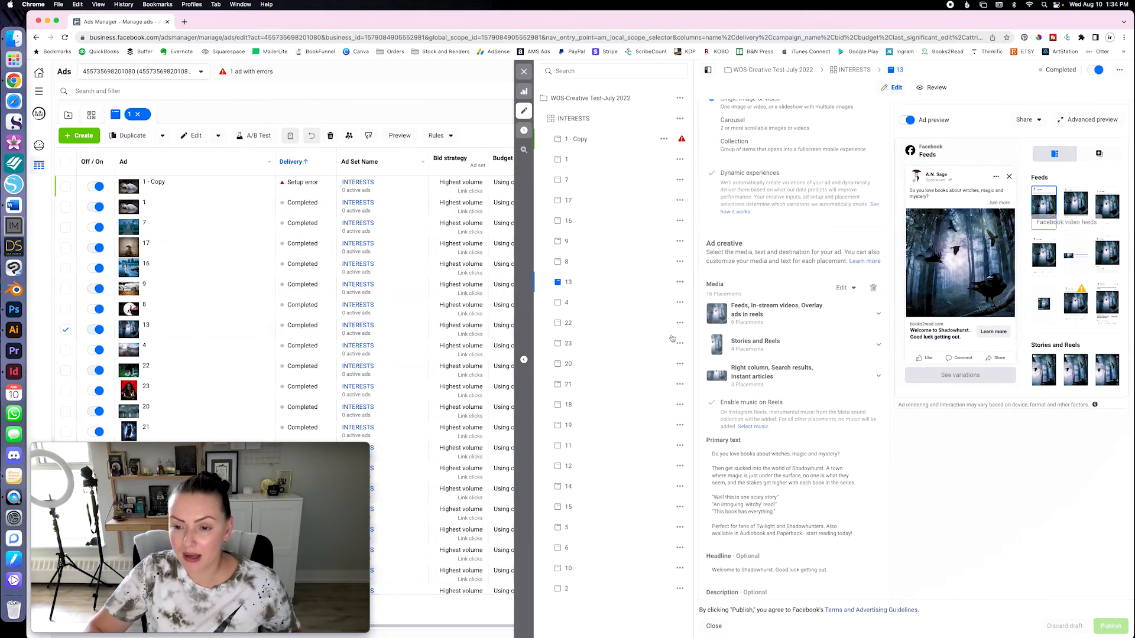
{"action": "left_click", "coordinate": [648, 303]}
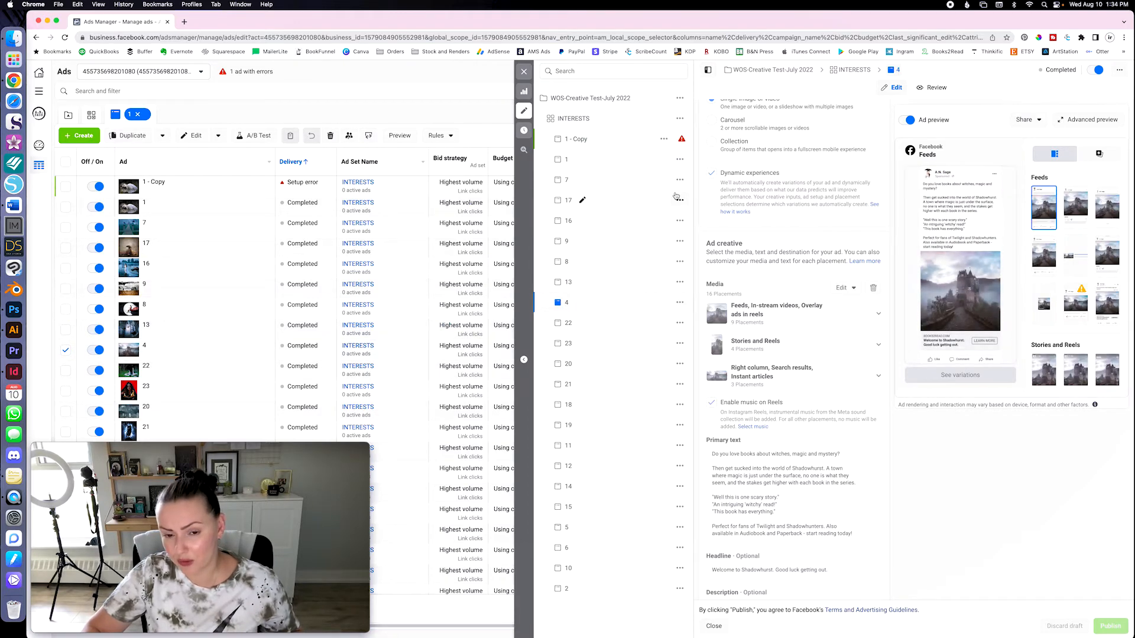
{"action": "left_click", "coordinate": [635, 335]}
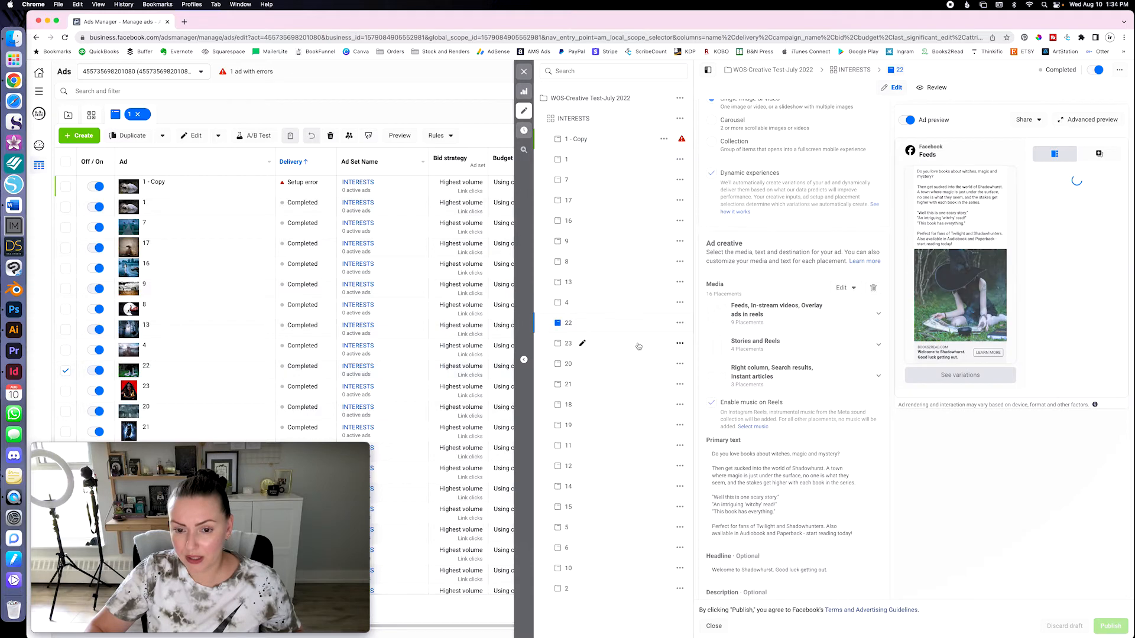
{"action": "left_click", "coordinate": [638, 346]}
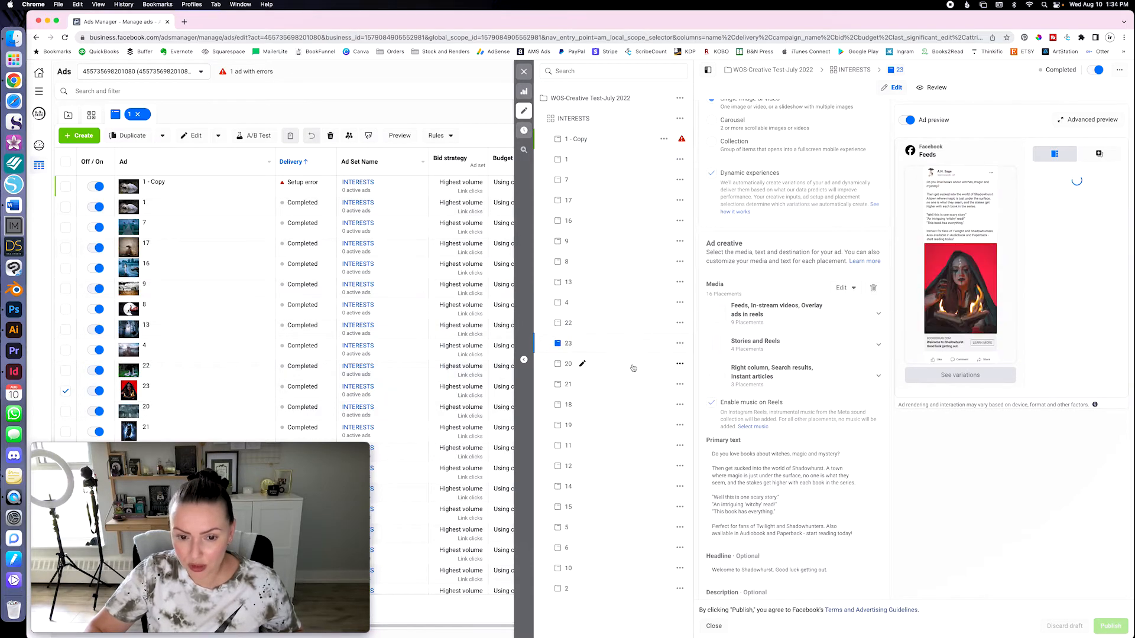
{"action": "left_click", "coordinate": [637, 366]}
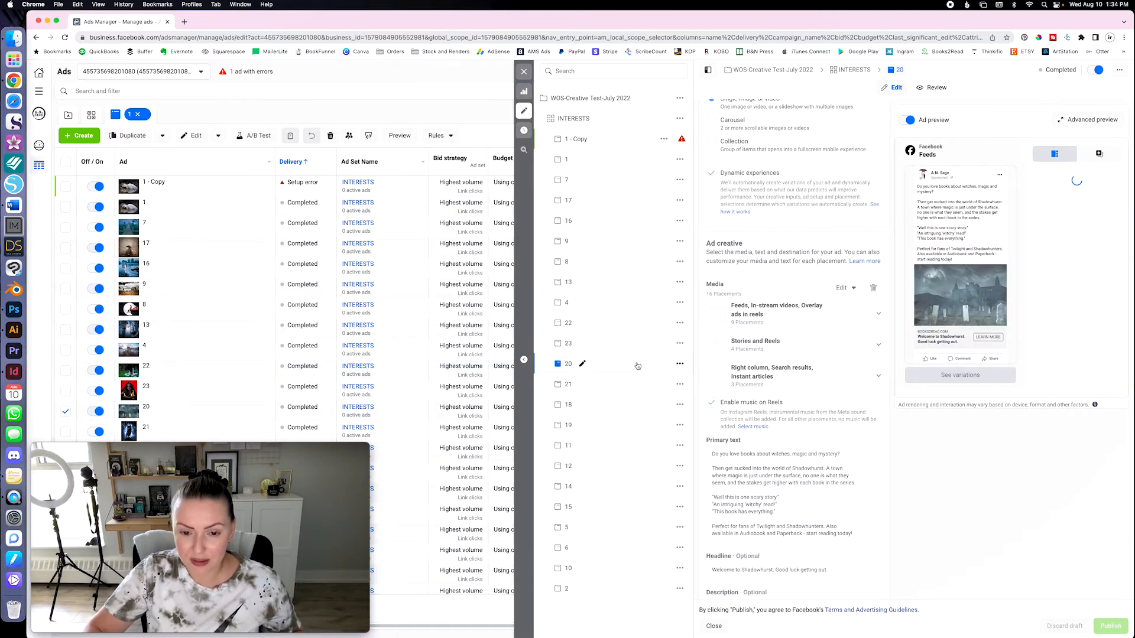
{"action": "left_click", "coordinate": [644, 385]}
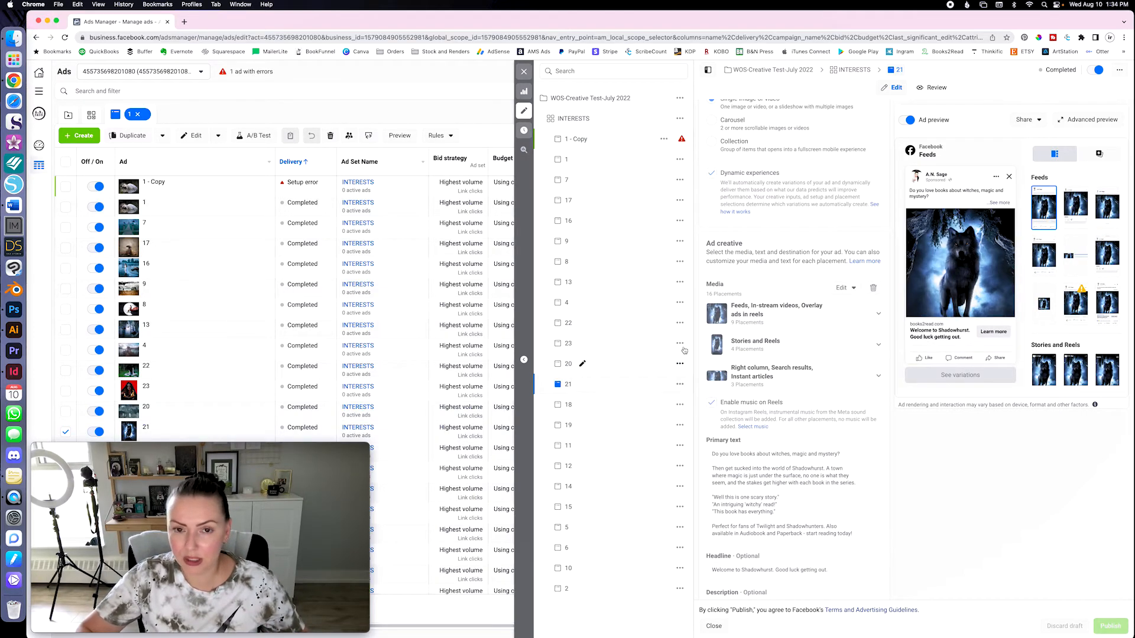
- Close the ad editor and examine the results, reach, impressions and cost per result across the INTERESTS ads
{"action": "left_click", "coordinate": [524, 73]}
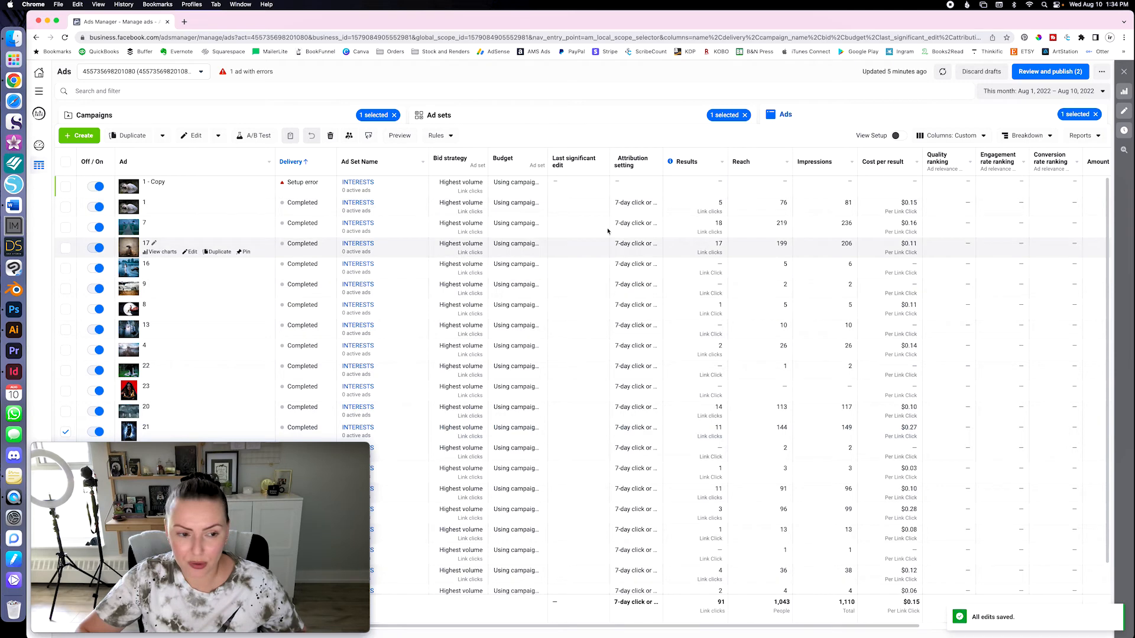
{"action": "mouse_move", "coordinate": [243, 193]}
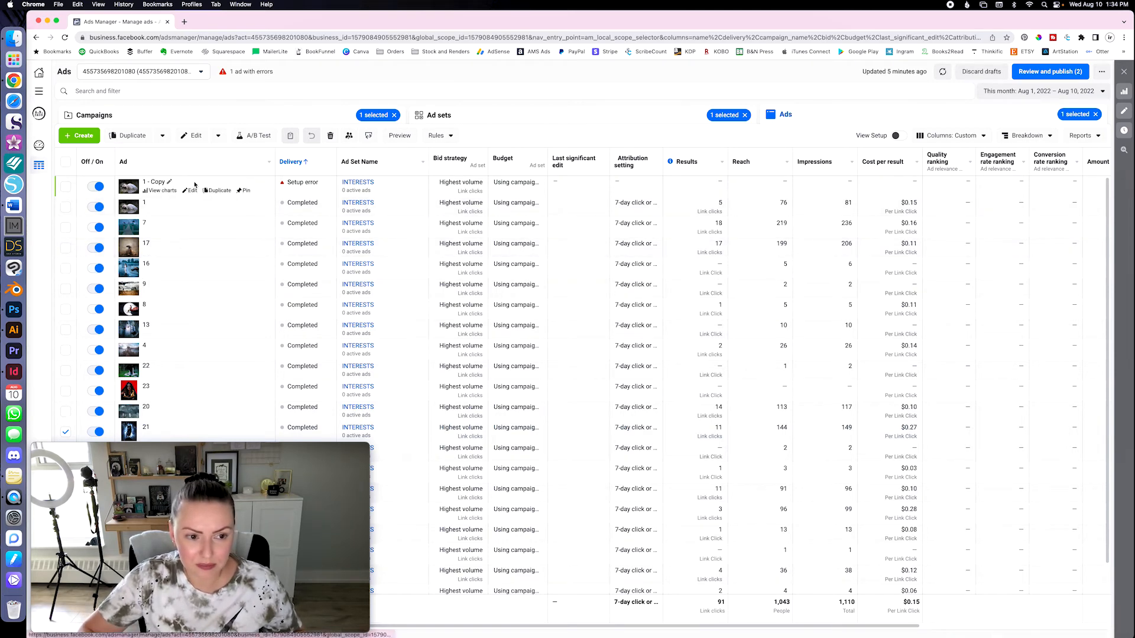
{"action": "scroll", "coordinate": [186, 199], "scroll_direction": "down", "scroll_amount": 1}
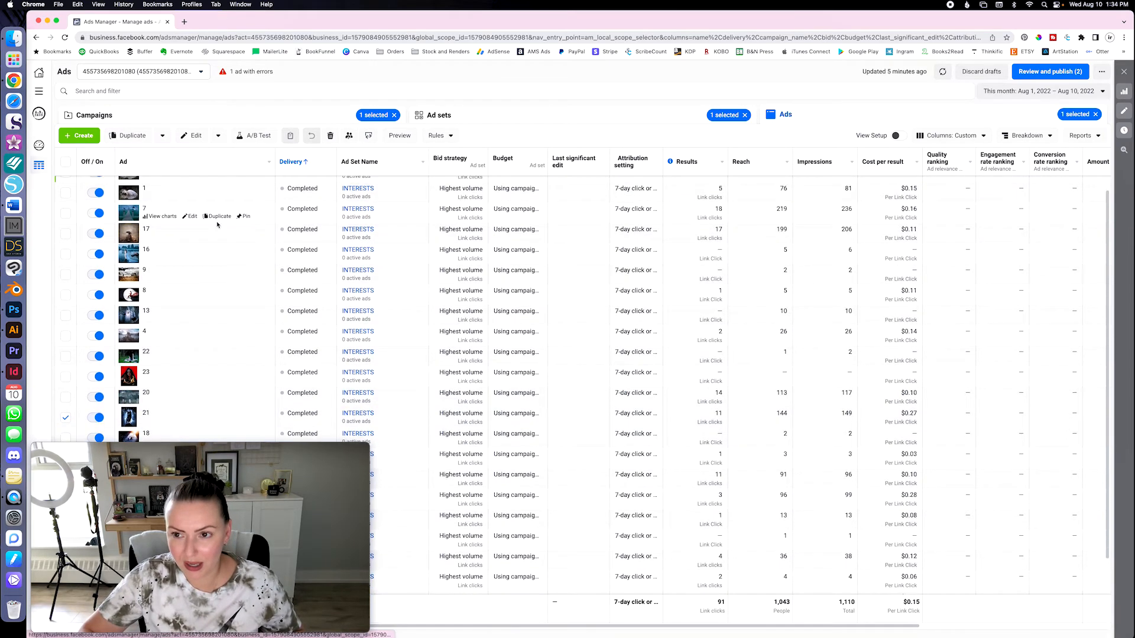
{"action": "scroll", "coordinate": [183, 201], "scroll_direction": "up", "scroll_amount": 1}
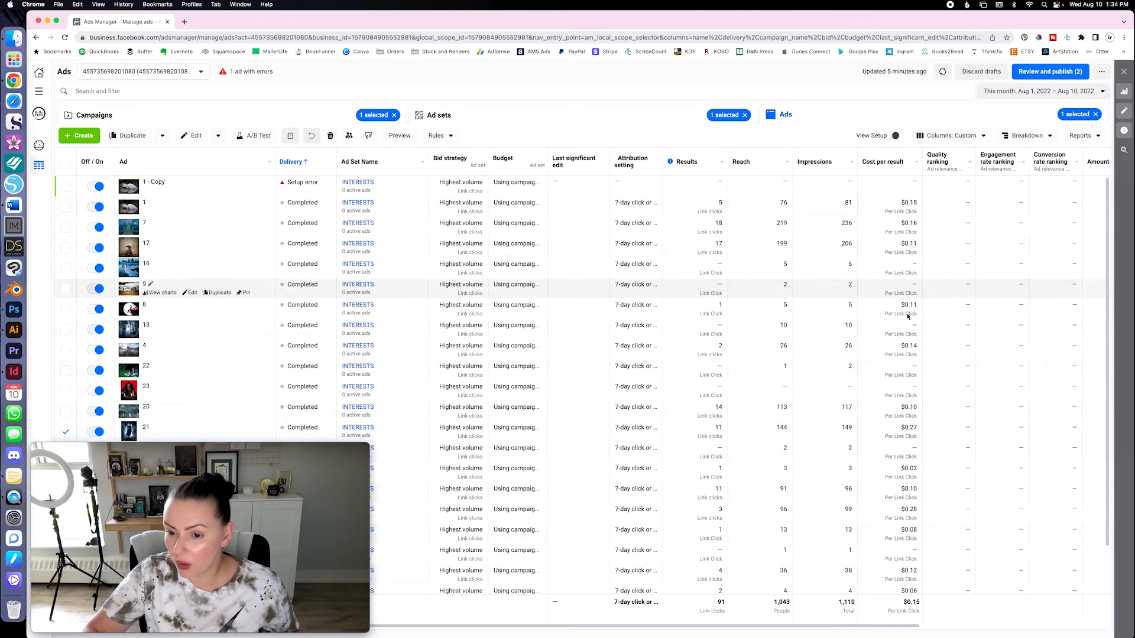
{"action": "scroll", "coordinate": [915, 369], "scroll_direction": "down", "scroll_amount": 2}
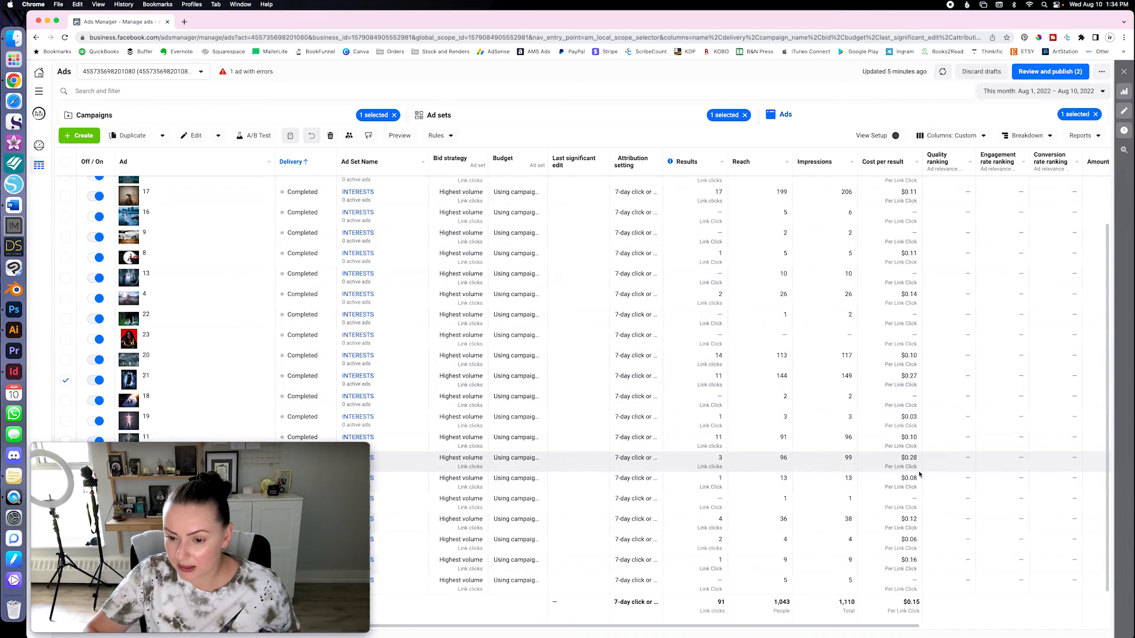
{"action": "left_click_drag", "start_coordinate": [305, 502], "coordinate": [984, 218]}
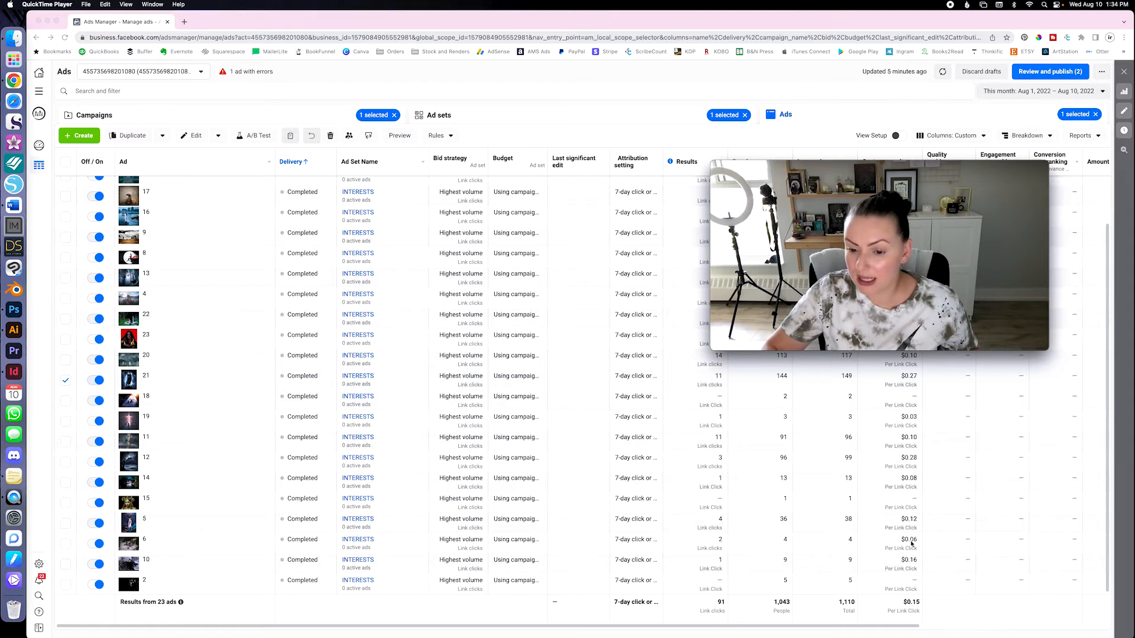
{"action": "left_click_drag", "start_coordinate": [1015, 165], "coordinate": [332, 454]}
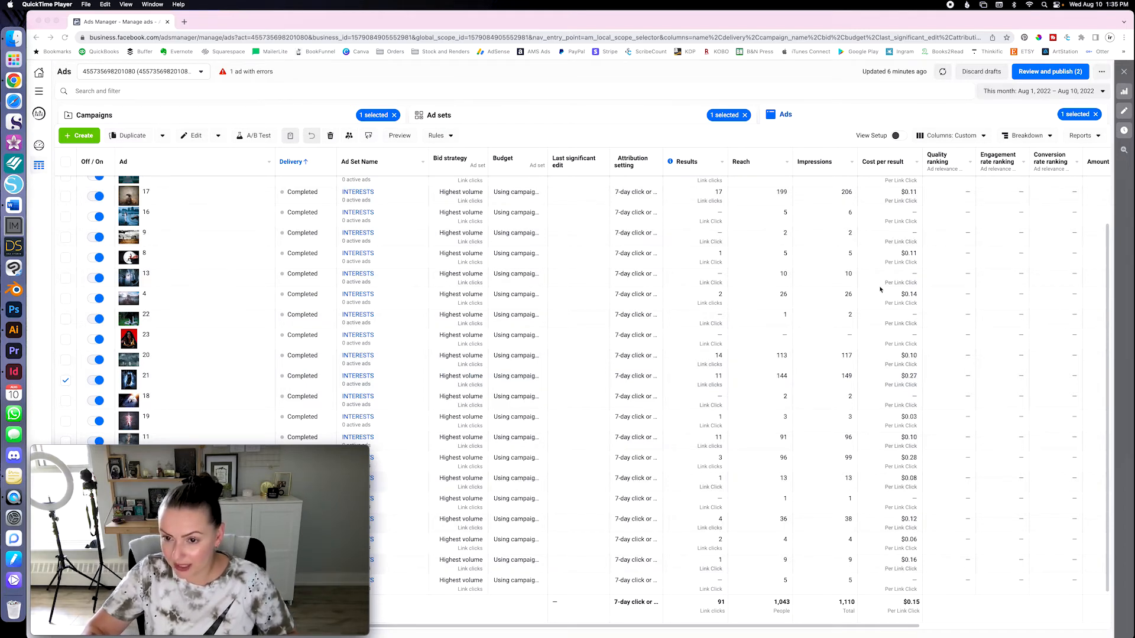
{"action": "left_click", "coordinate": [924, 285]}
{"action": "scroll", "coordinate": [924, 286], "scroll_direction": "up", "scroll_amount": 1}
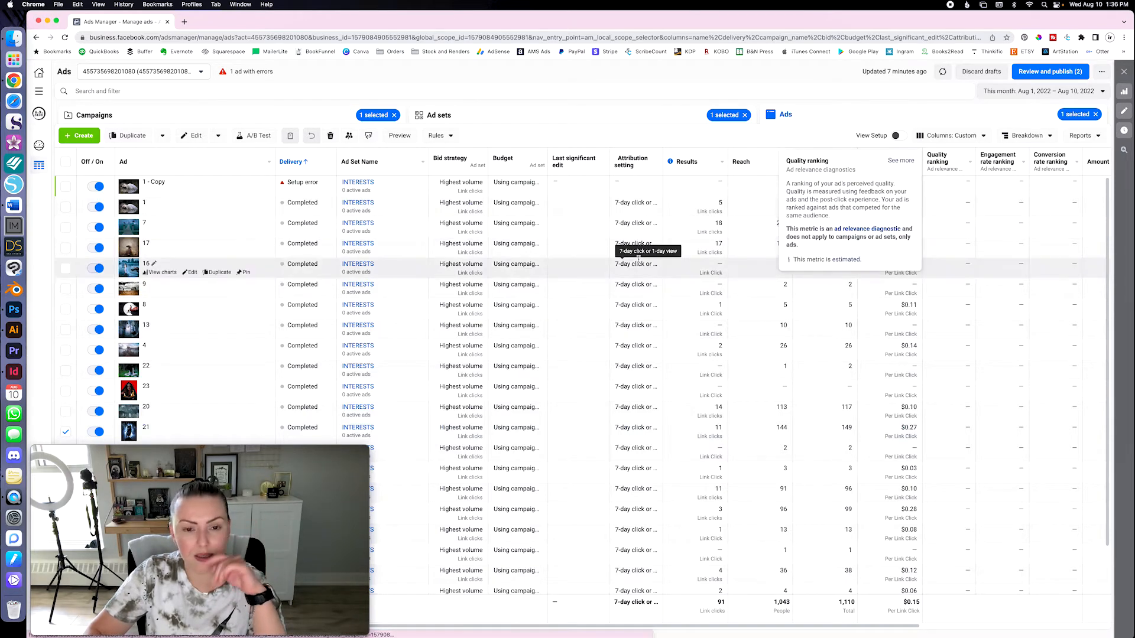
- Return to the campaign list, replace the WOS-Creative Test-July 2022 selection with WOS-Copy Test- August 2022, and open that campaign for editing
{"action": "left_click", "coordinate": [227, 118]}
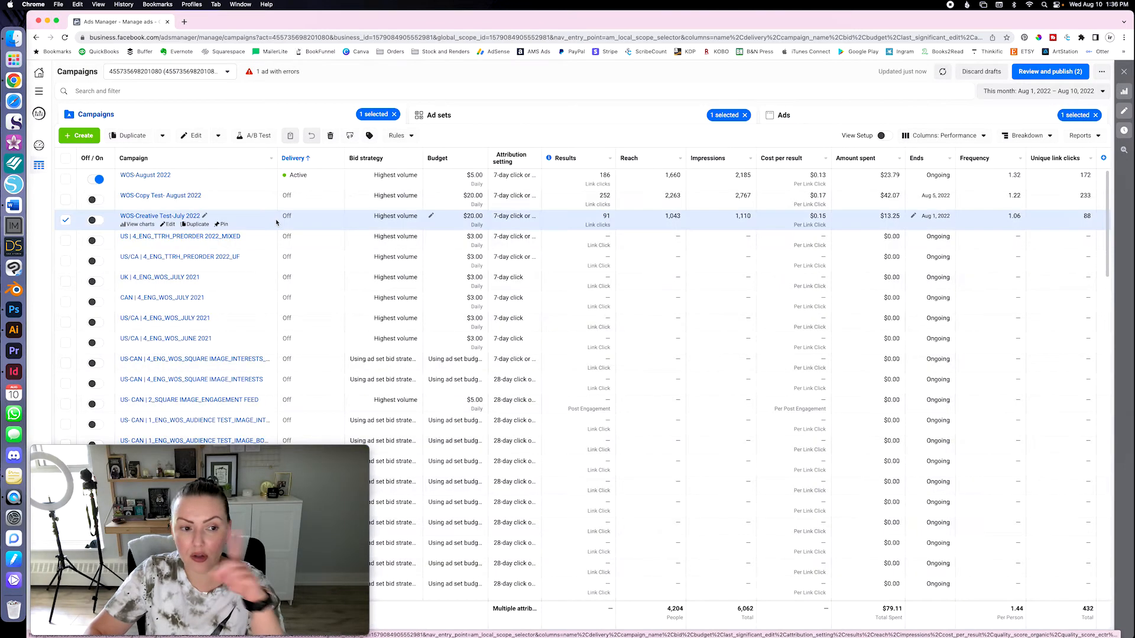
{"action": "left_click", "coordinate": [948, 118]}
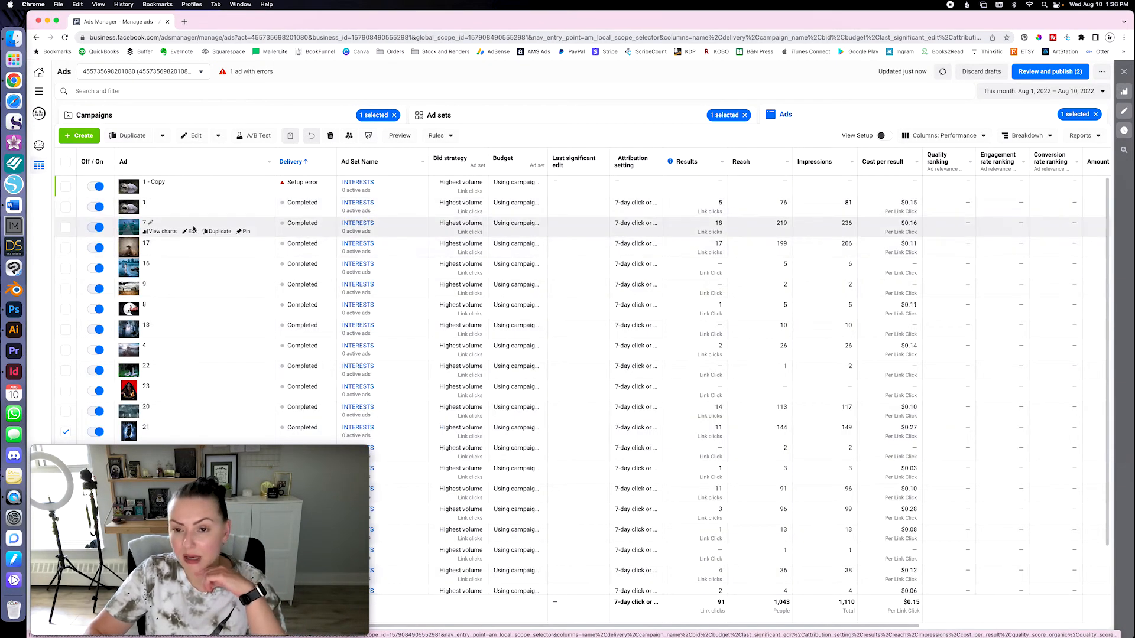
{"action": "left_click", "coordinate": [259, 118]}
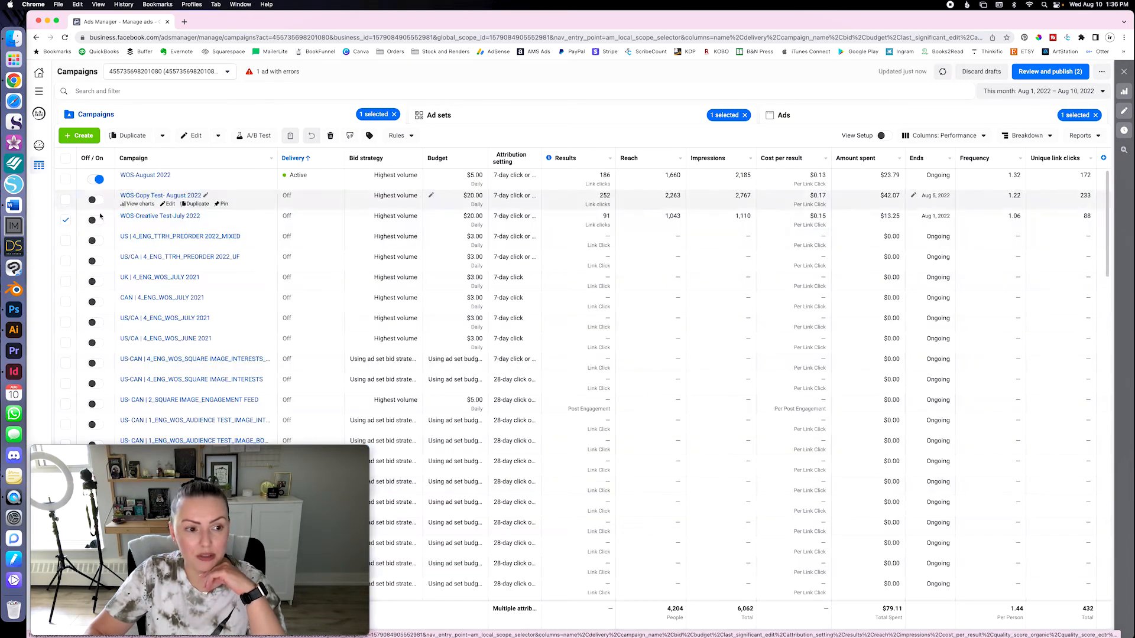
{"action": "left_click", "coordinate": [66, 221]}
{"action": "left_click", "coordinate": [66, 220]}
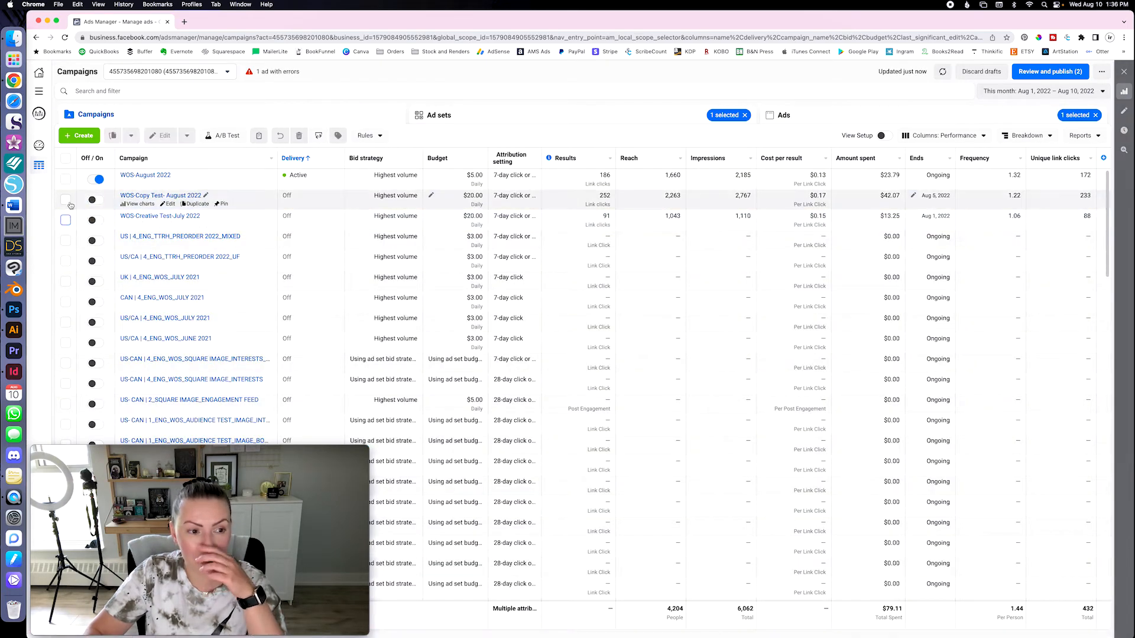
{"action": "left_click", "coordinate": [65, 200]}
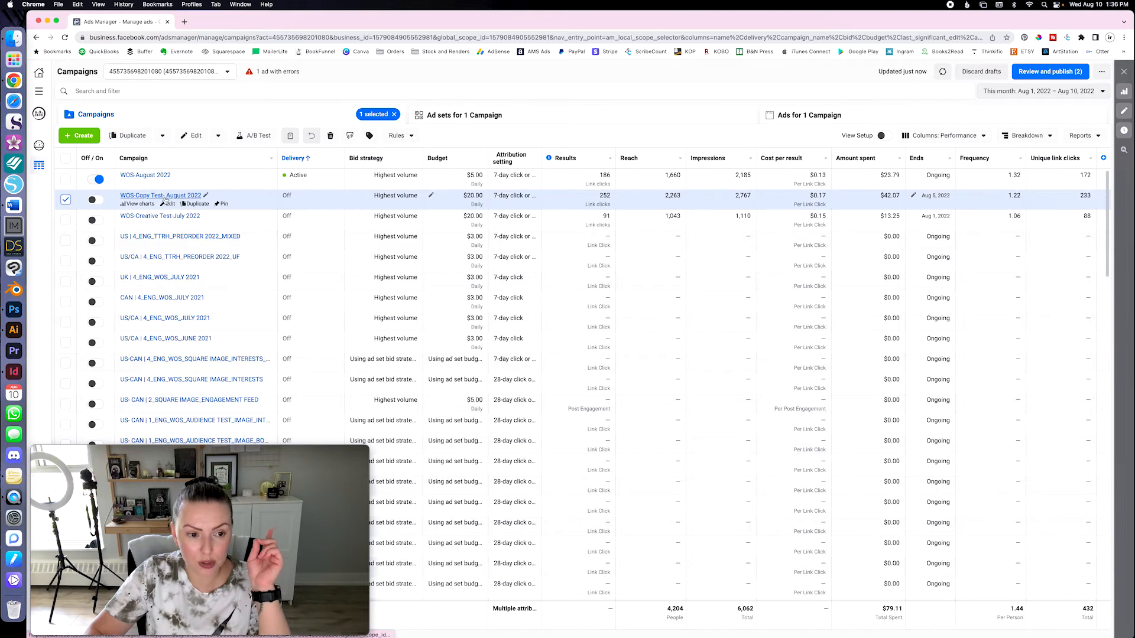
{"action": "left_click", "coordinate": [169, 203]}
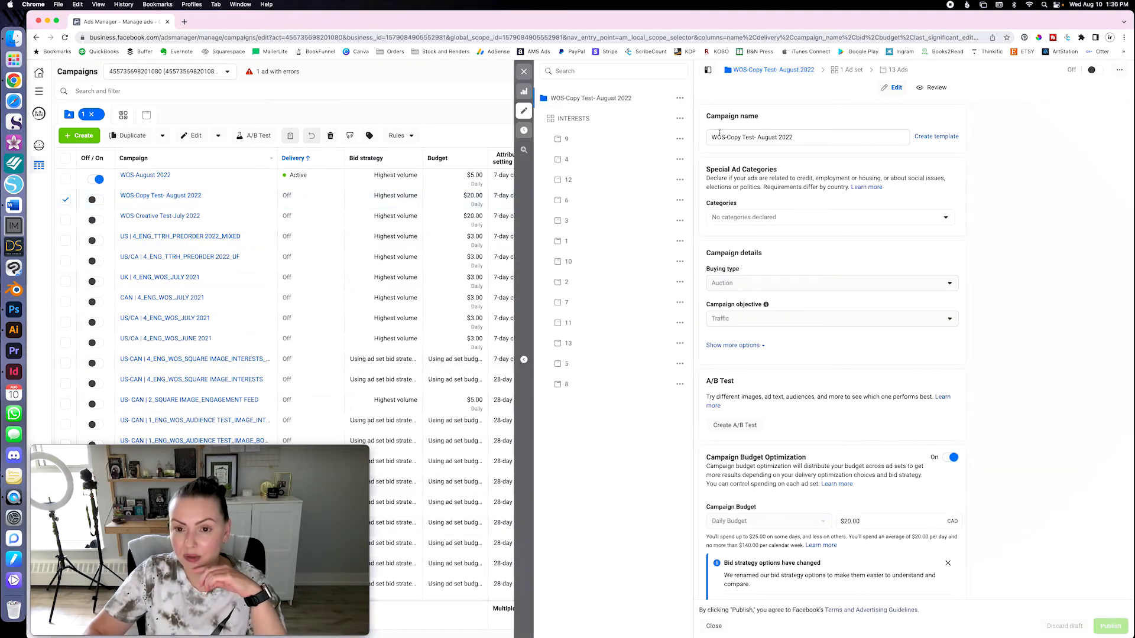
- Review the WOS-Copy Test- August 2022 campaign's name, objective, budget optimization, daily budget and bid strategy
{"action": "left_click_drag", "start_coordinate": [725, 136], "coordinate": [853, 139]}
{"action": "left_click", "coordinate": [852, 139]}
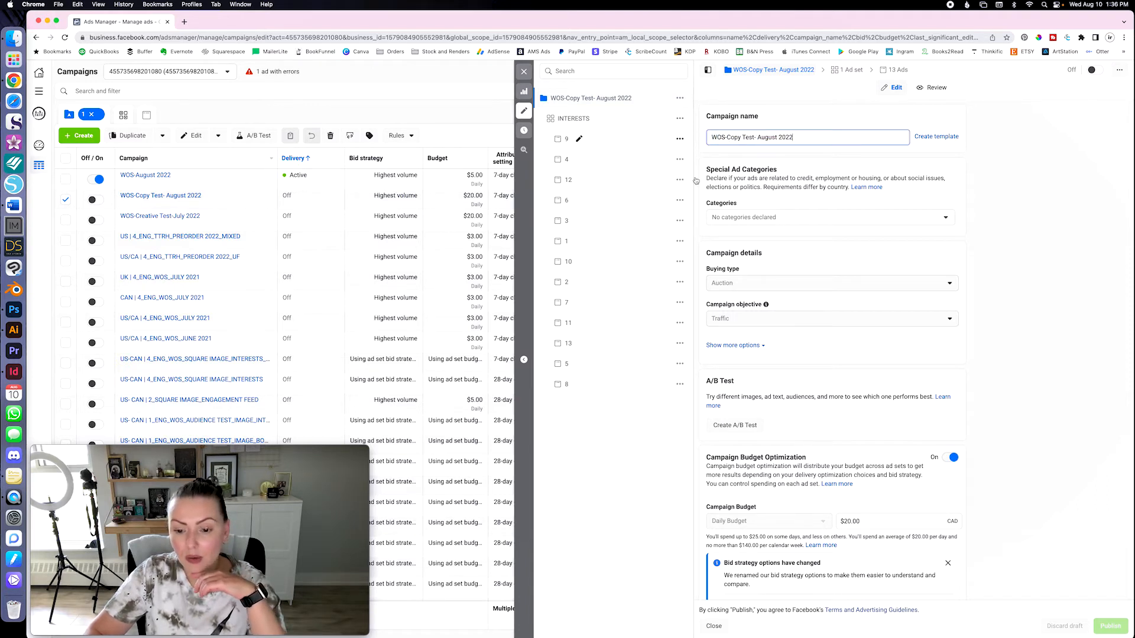
{"action": "scroll", "coordinate": [777, 163], "scroll_direction": "down", "scroll_amount": 3}
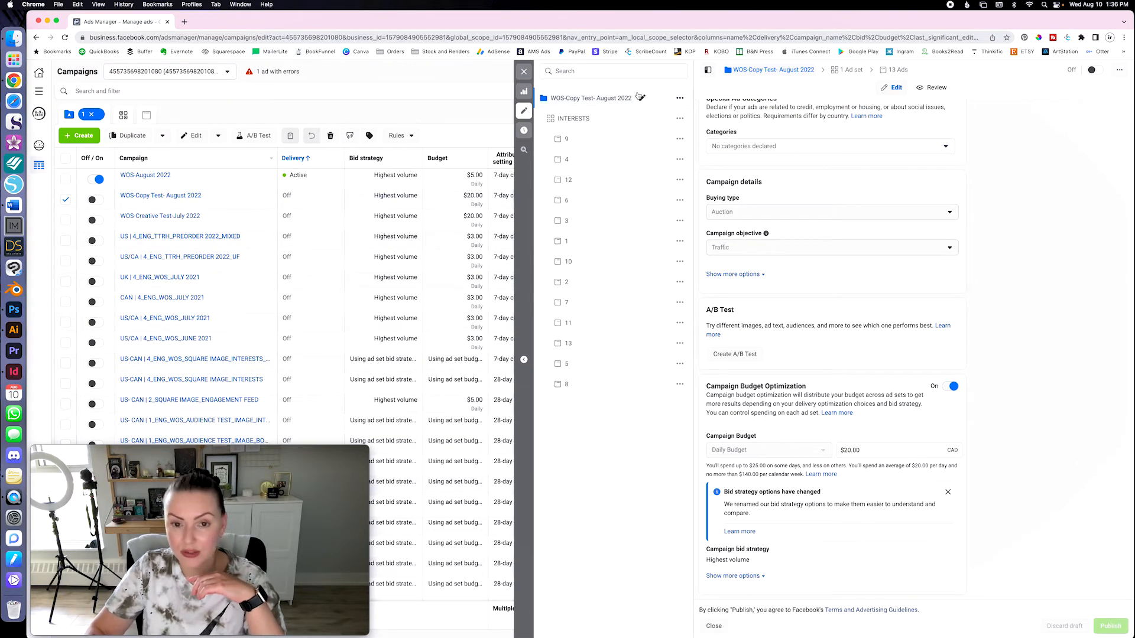
- Open the INTERESTS ad set and review its traffic destination, optimization, schedule, audience and placement settings
{"action": "left_click", "coordinate": [639, 123]}
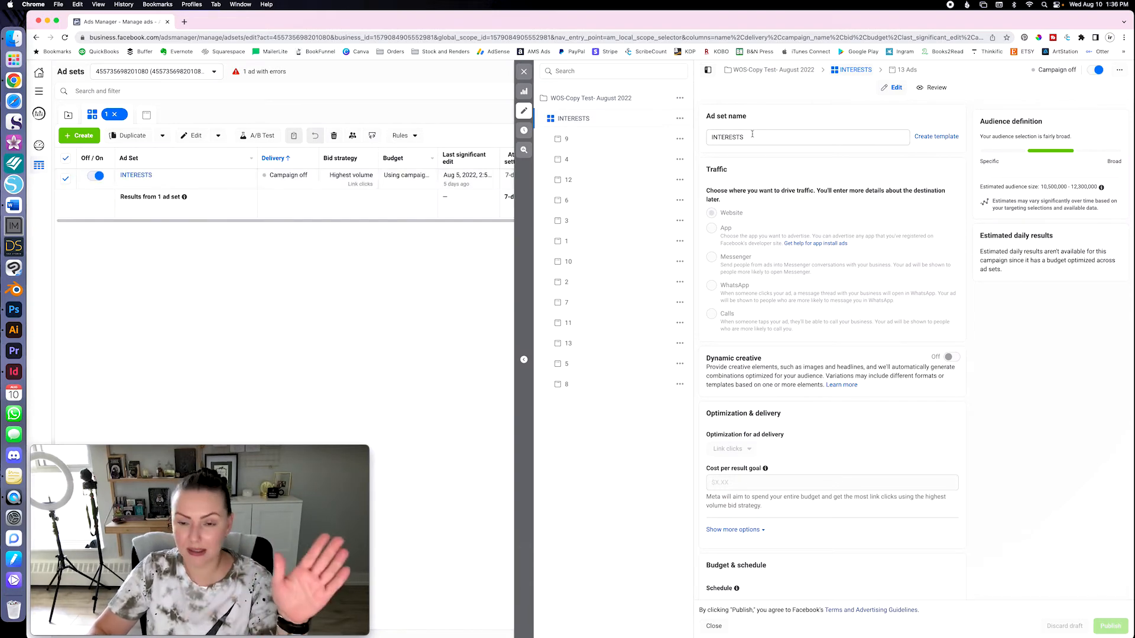
{"action": "scroll", "coordinate": [801, 319], "scroll_direction": "down", "scroll_amount": 3}
{"action": "scroll", "coordinate": [802, 319], "scroll_direction": "down", "scroll_amount": 15}
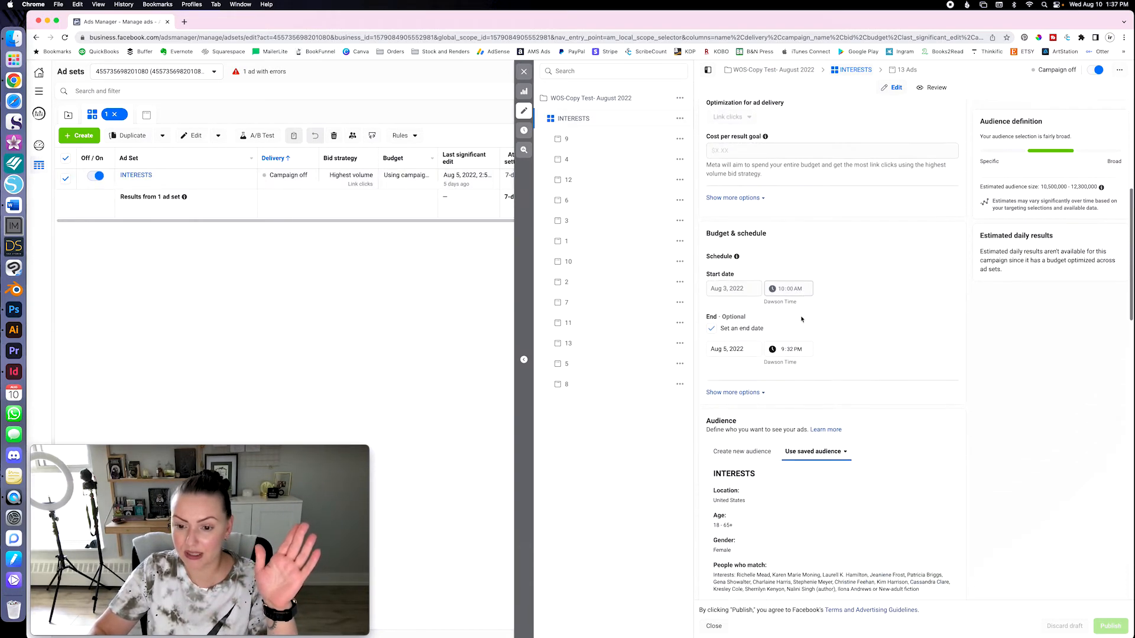
{"action": "scroll", "coordinate": [834, 281], "scroll_direction": "down", "scroll_amount": 15}
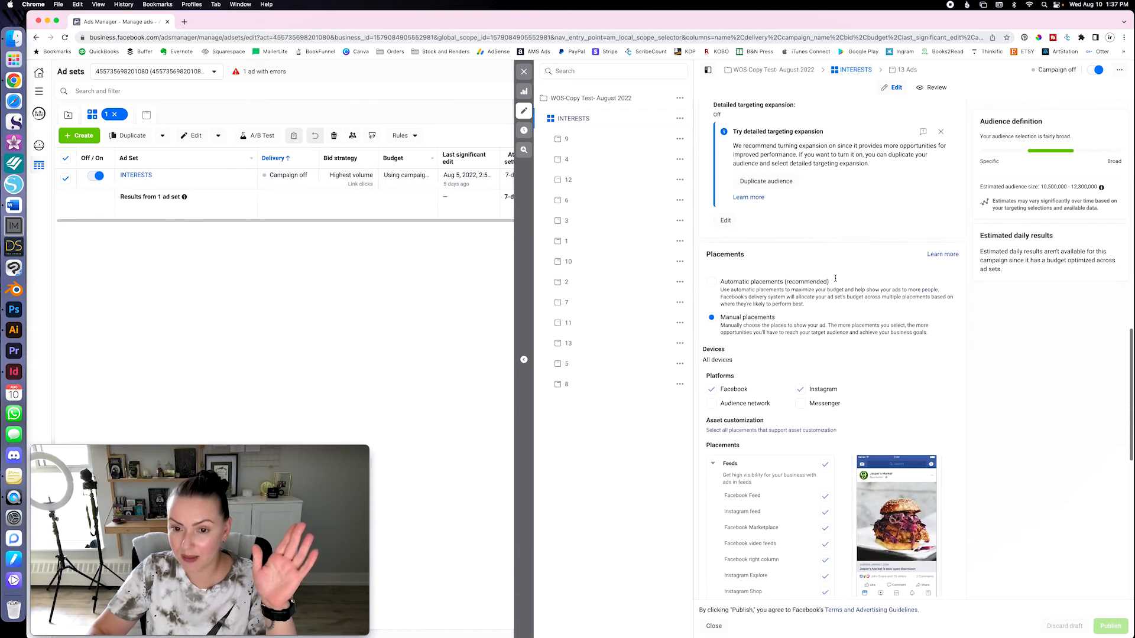
{"action": "mouse_move", "coordinate": [776, 137]}
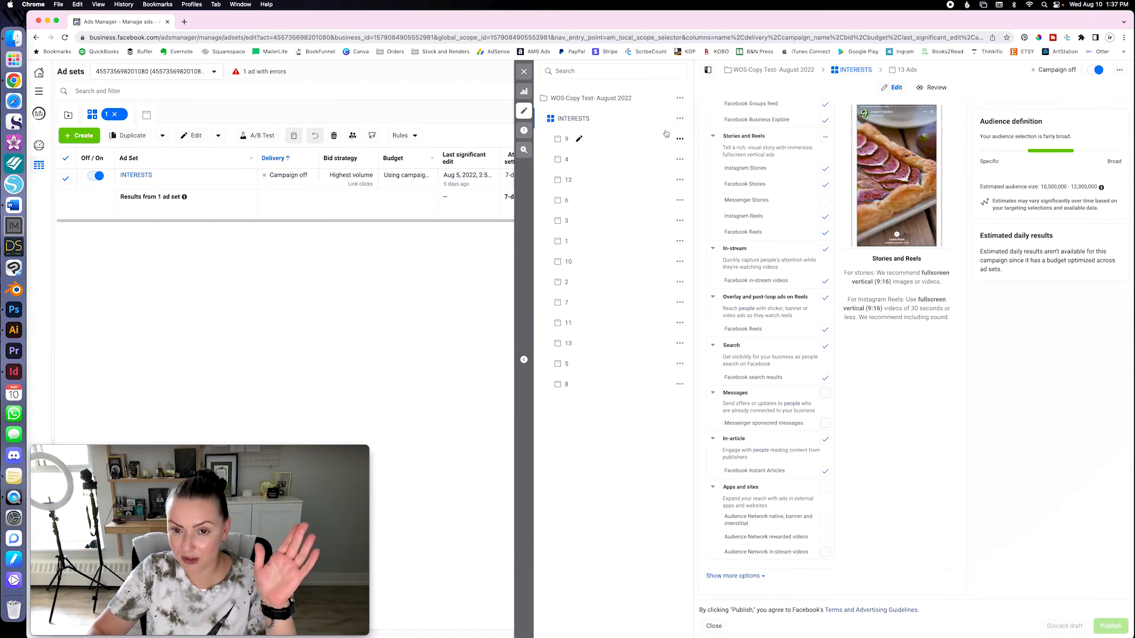
{"action": "scroll", "coordinate": [793, 154], "scroll_direction": "up", "scroll_amount": 10}
{"action": "scroll", "coordinate": [807, 167], "scroll_direction": "up", "scroll_amount": 1}
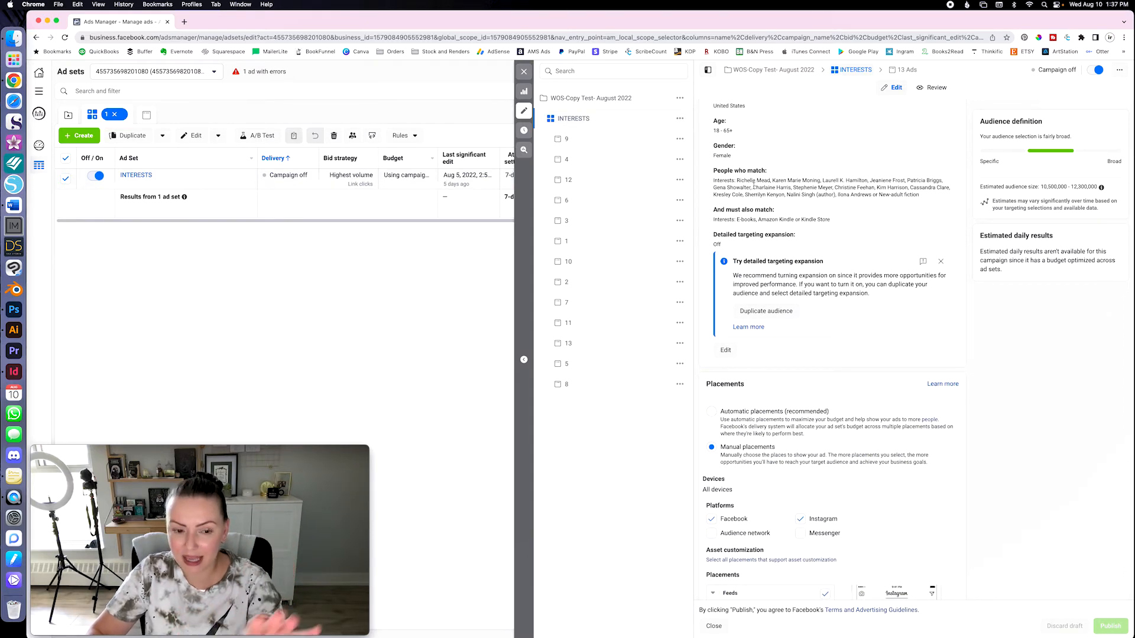
- Highlight the author and genre interests in the INTERESTS audience's targeting, and check the ad set's manual placements
{"action": "mouse_move", "coordinate": [744, 181]}
{"action": "left_mouse_down"}
{"action": "mouse_move", "coordinate": [879, 178]}
{"action": "mouse_move", "coordinate": [743, 179]}
{"action": "left_mouse_up"}
{"action": "left_click", "coordinate": [916, 188]}
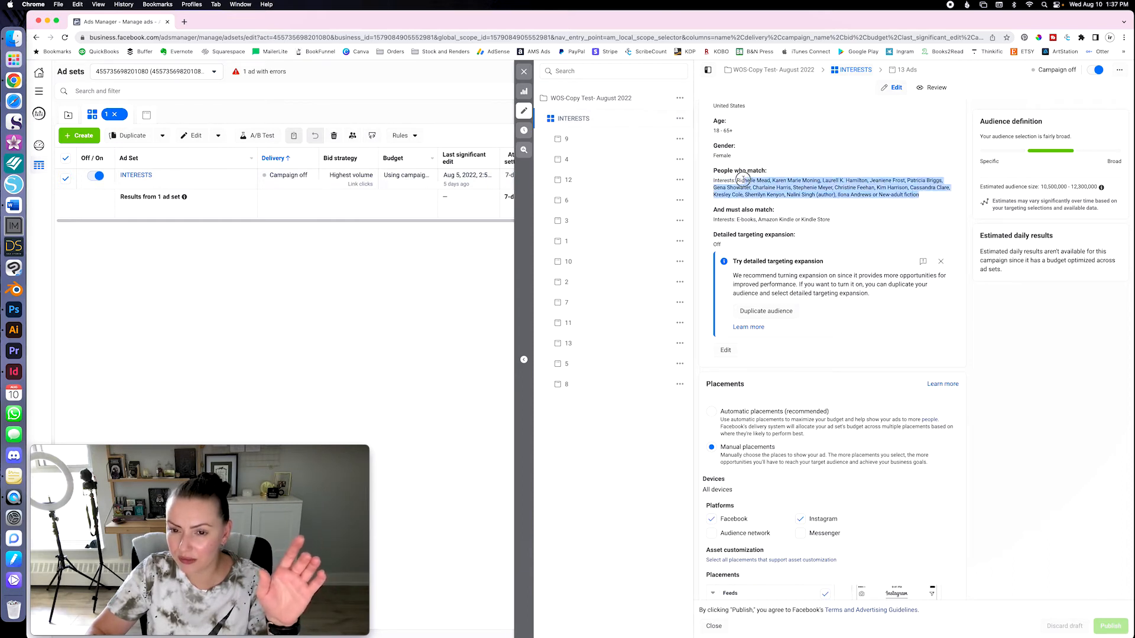
{"action": "left_click", "coordinate": [742, 179]}
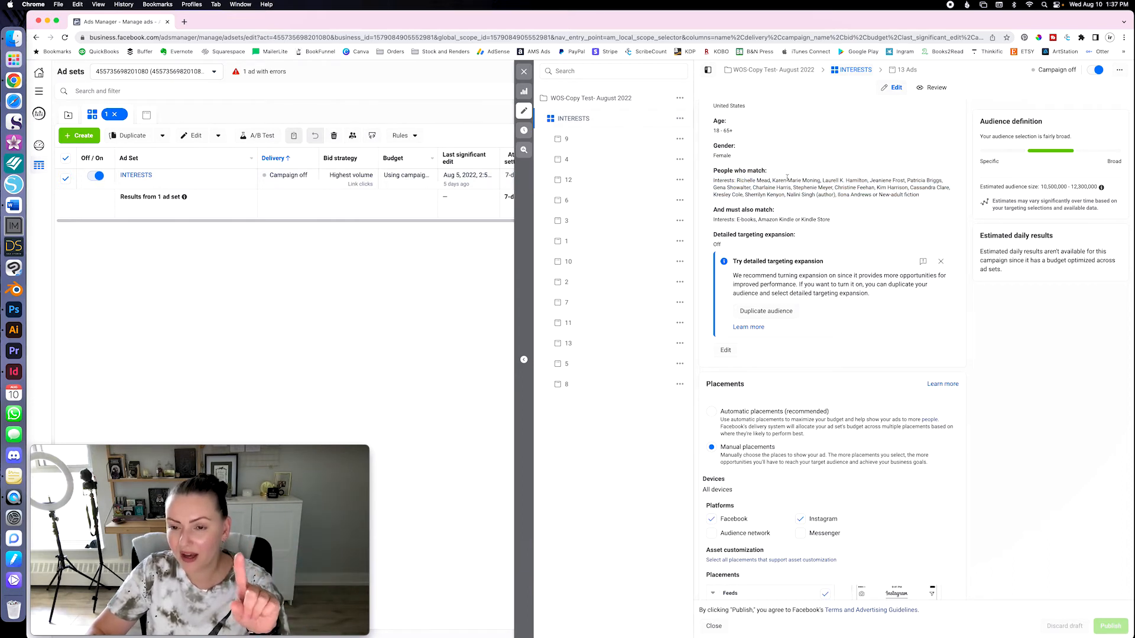
{"action": "left_click_drag", "start_coordinate": [737, 179], "coordinate": [918, 195]}
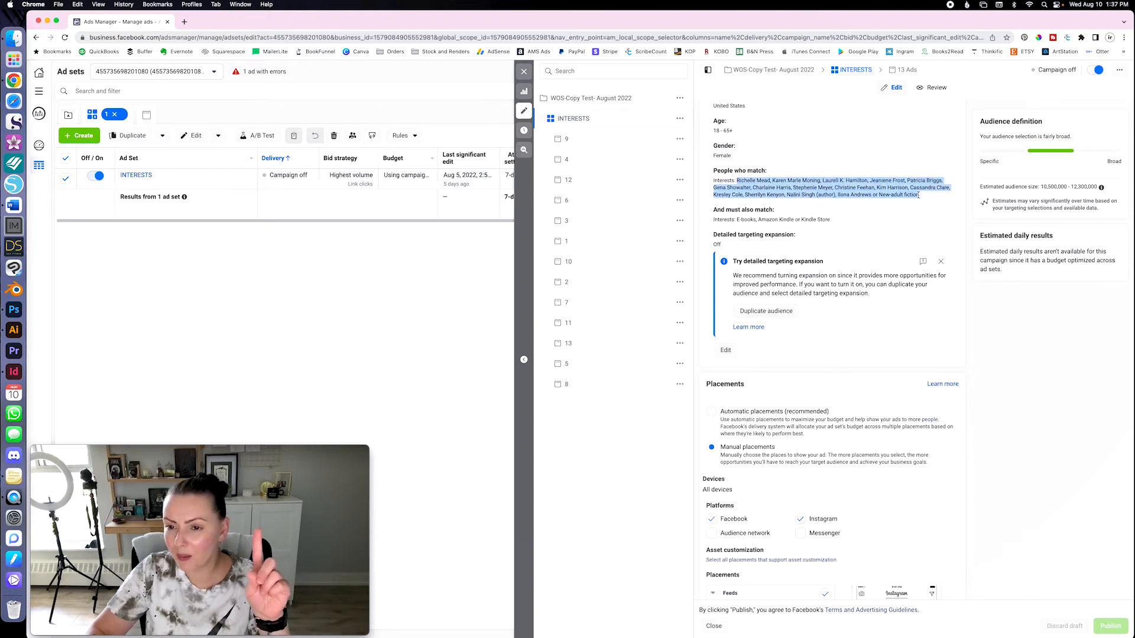
{"action": "left_click", "coordinate": [918, 195]}
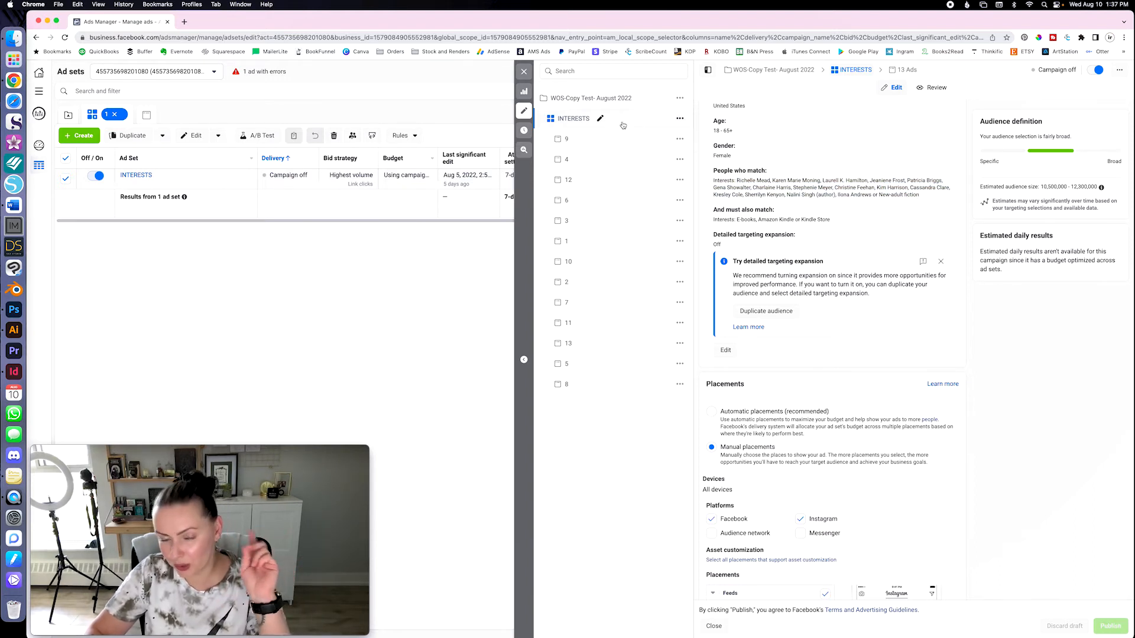
{"action": "scroll", "coordinate": [857, 271], "scroll_direction": "down", "scroll_amount": 2}
{"action": "scroll", "coordinate": [857, 270], "scroll_direction": "down", "scroll_amount": 10}
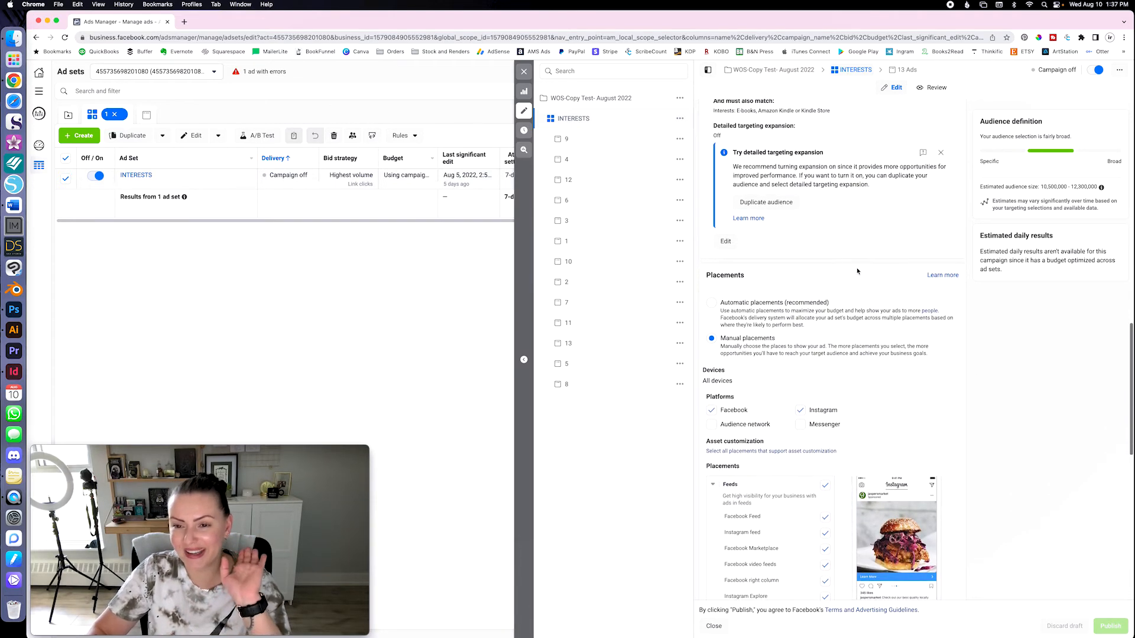
{"action": "scroll", "coordinate": [858, 271], "scroll_direction": "down", "scroll_amount": 5}
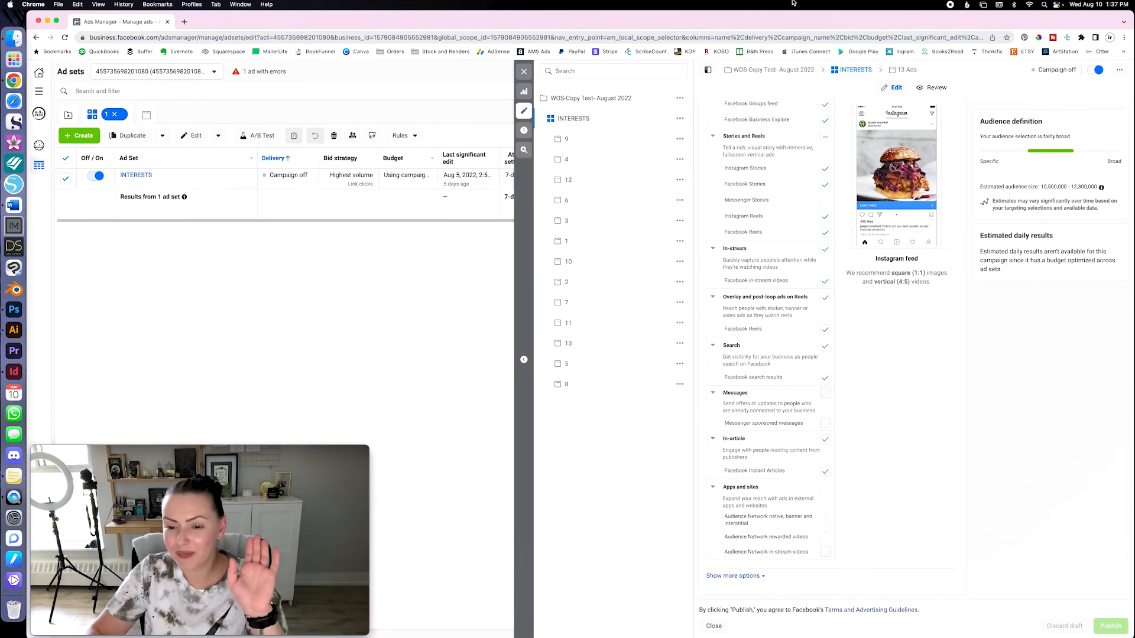
- Open ads 9, 4 and 12 of the INTERESTS ad set and compare their previews, ending on ad 9
{"action": "left_click", "coordinate": [640, 140]}
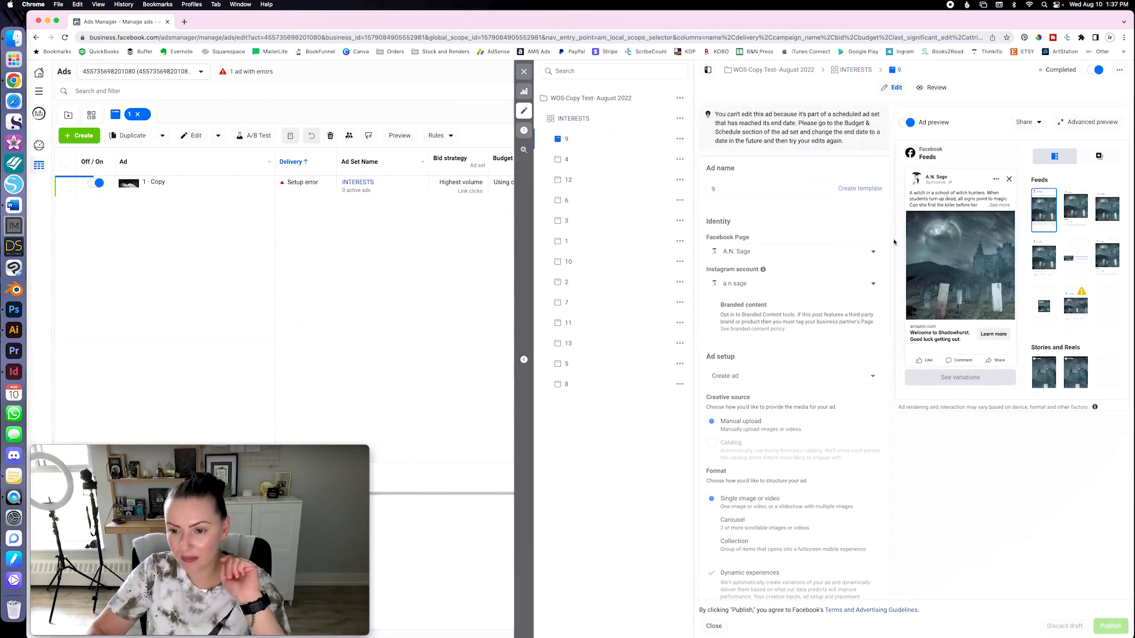
{"action": "left_click", "coordinate": [625, 161]}
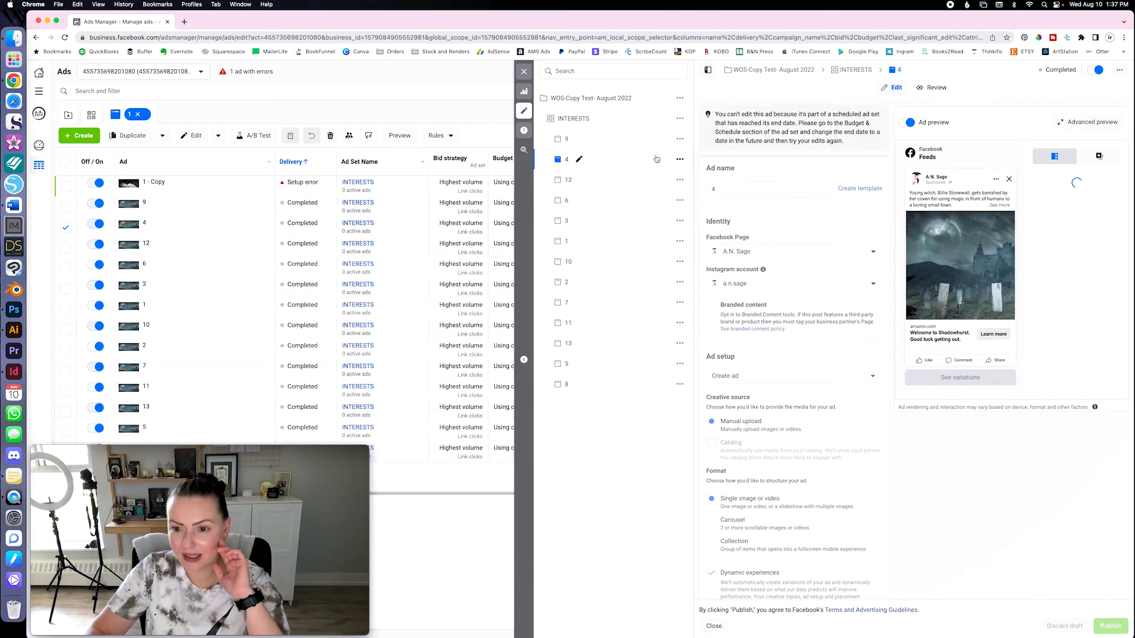
{"action": "left_click", "coordinate": [630, 181]}
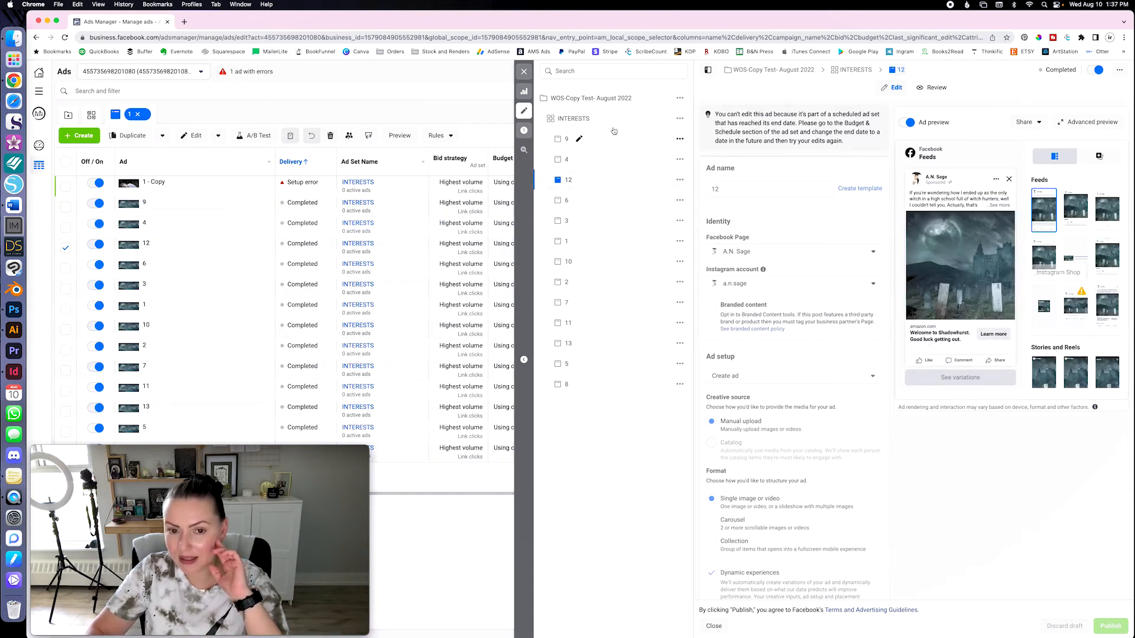
{"action": "left_click", "coordinate": [621, 146]}
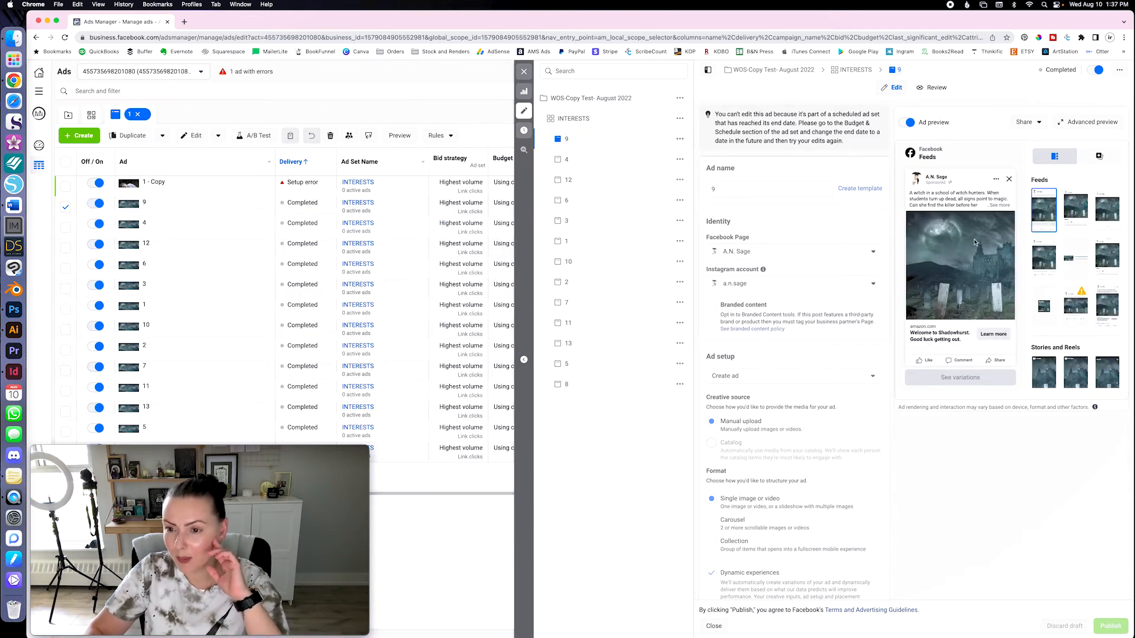
{"action": "left_click", "coordinate": [627, 180]}
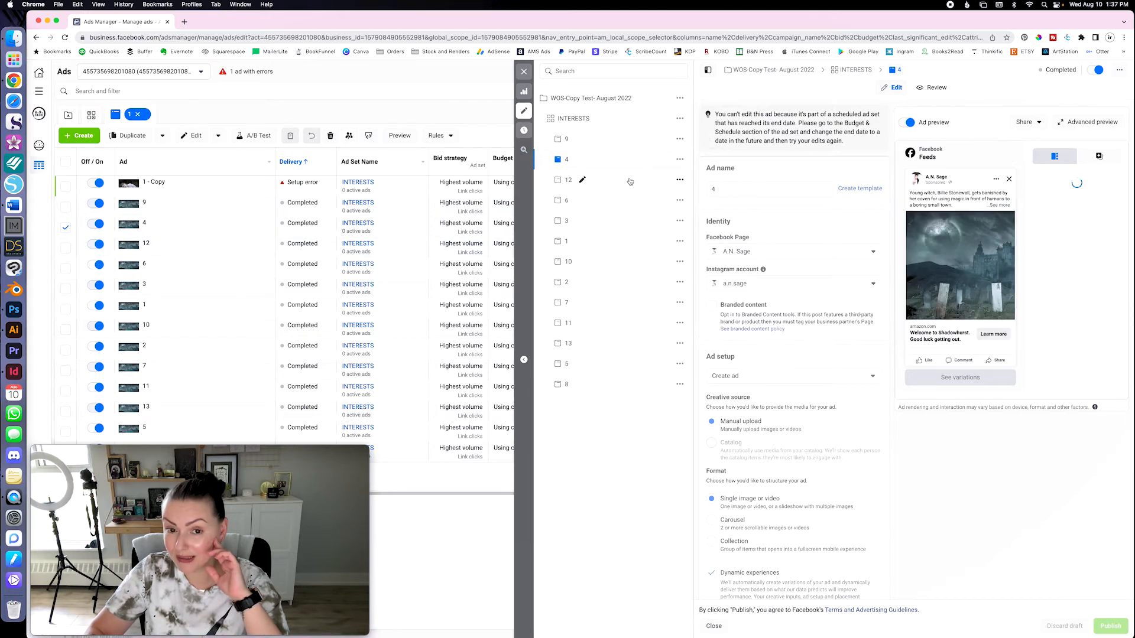
{"action": "left_click", "coordinate": [628, 143]}
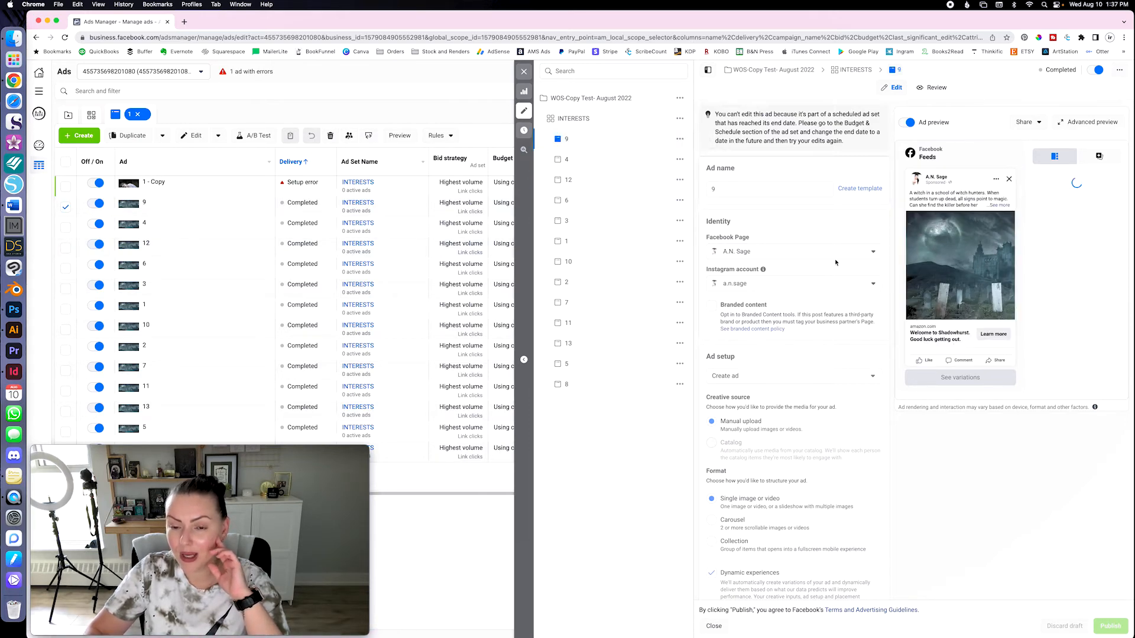
- Review ad 9's primary text, headline, call to action and website destination
{"action": "scroll", "coordinate": [792, 249], "scroll_direction": "down", "scroll_amount": 3}
{"action": "scroll", "coordinate": [792, 249], "scroll_direction": "down", "scroll_amount": 10}
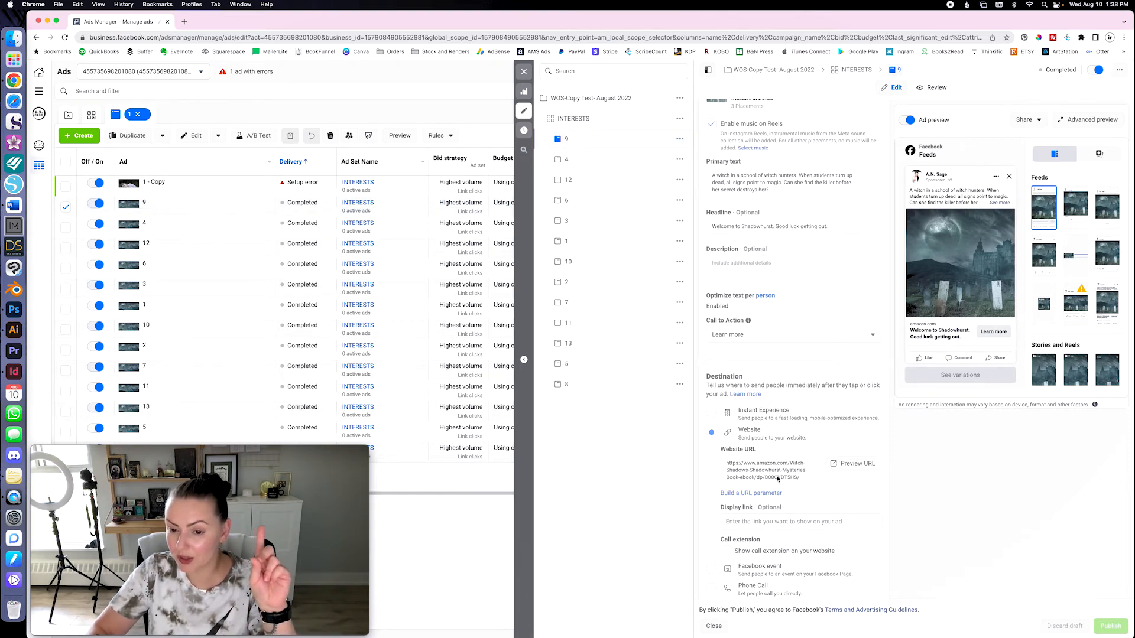
{"action": "scroll", "coordinate": [786, 476], "scroll_direction": "down", "scroll_amount": 1}
{"action": "scroll", "coordinate": [788, 476], "scroll_direction": "up", "scroll_amount": 1}
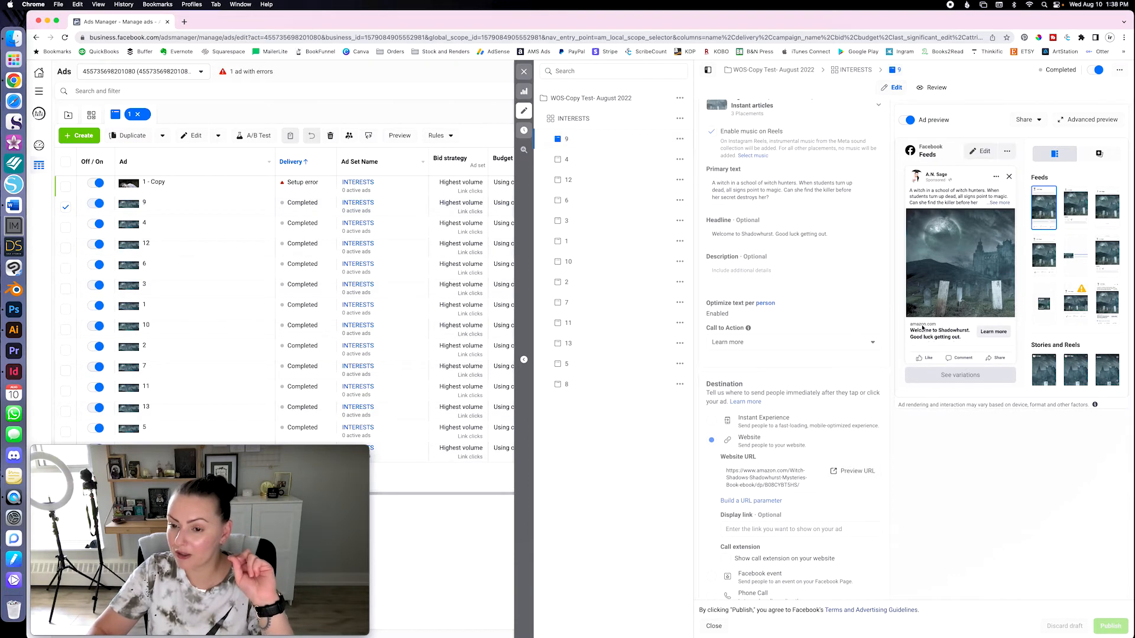
{"action": "scroll", "coordinate": [810, 380], "scroll_direction": "up", "scroll_amount": 1}
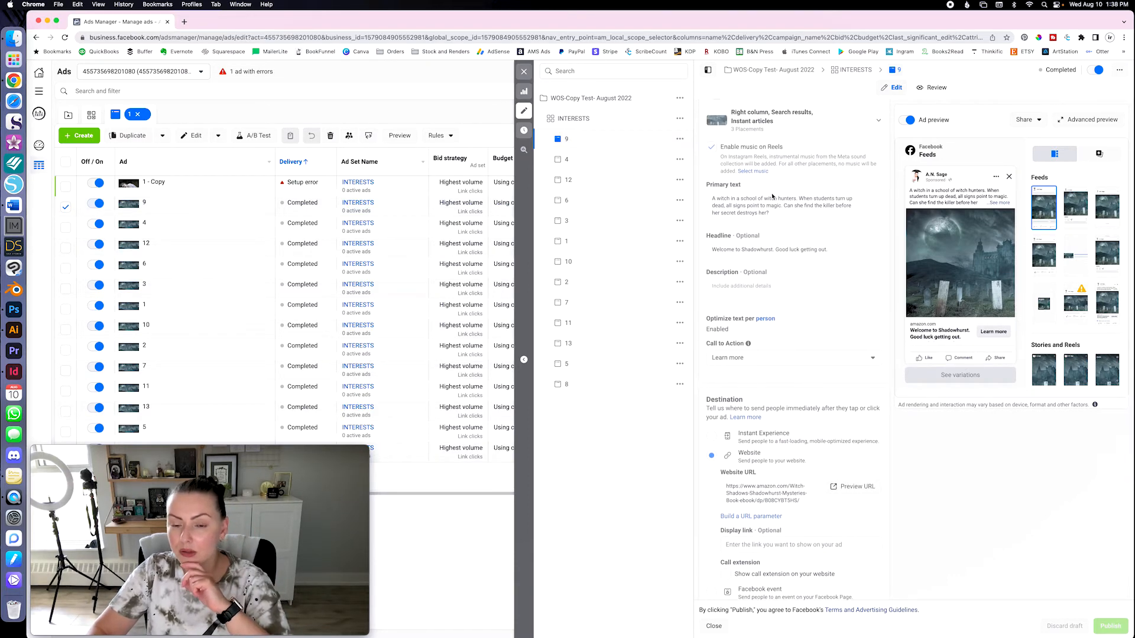
- Compare the primary text of ads 4, 12, 6, 3, 1, 10, 2, 7, 11, 13, 5 and 8 in turn, and reopen ad 9
{"action": "left_click", "coordinate": [633, 162]}
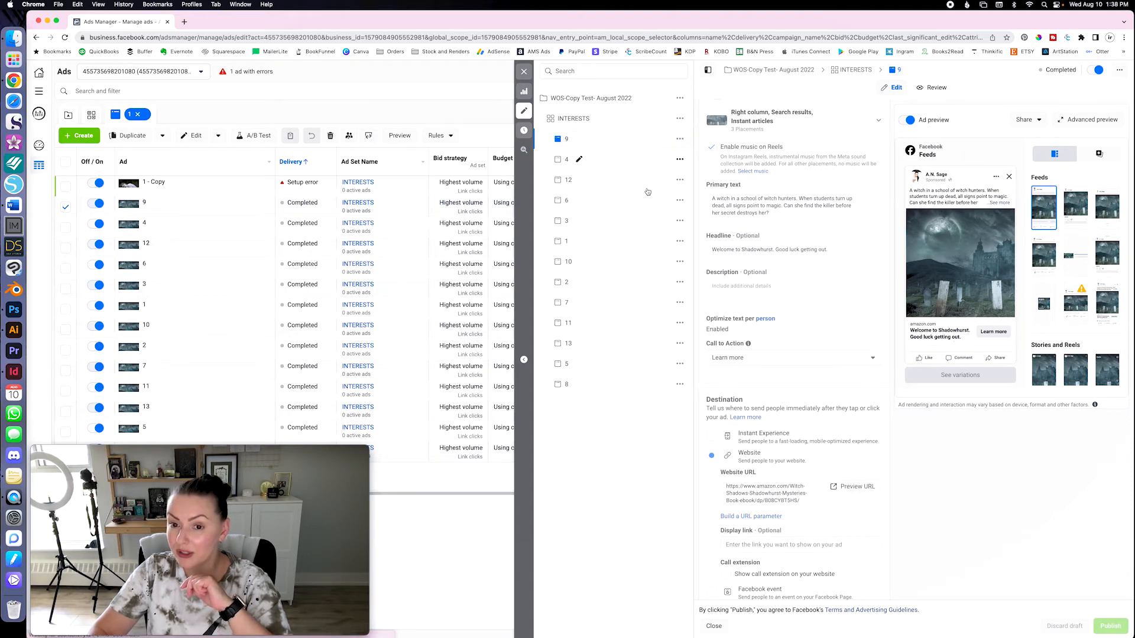
{"action": "left_click", "coordinate": [631, 185]}
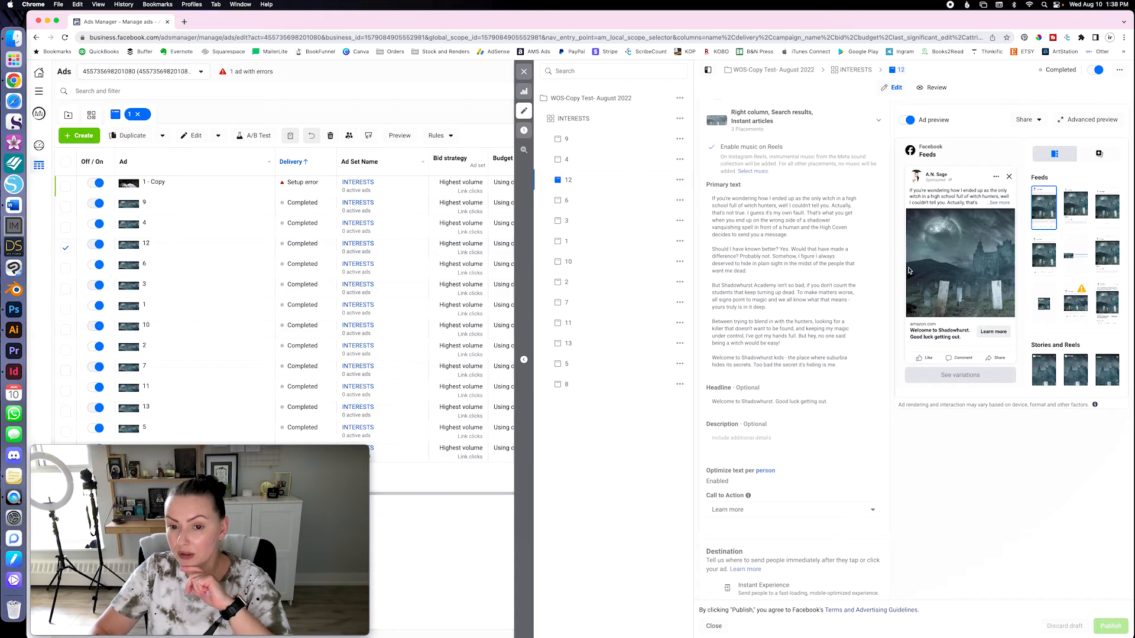
{"action": "left_click", "coordinate": [637, 195]}
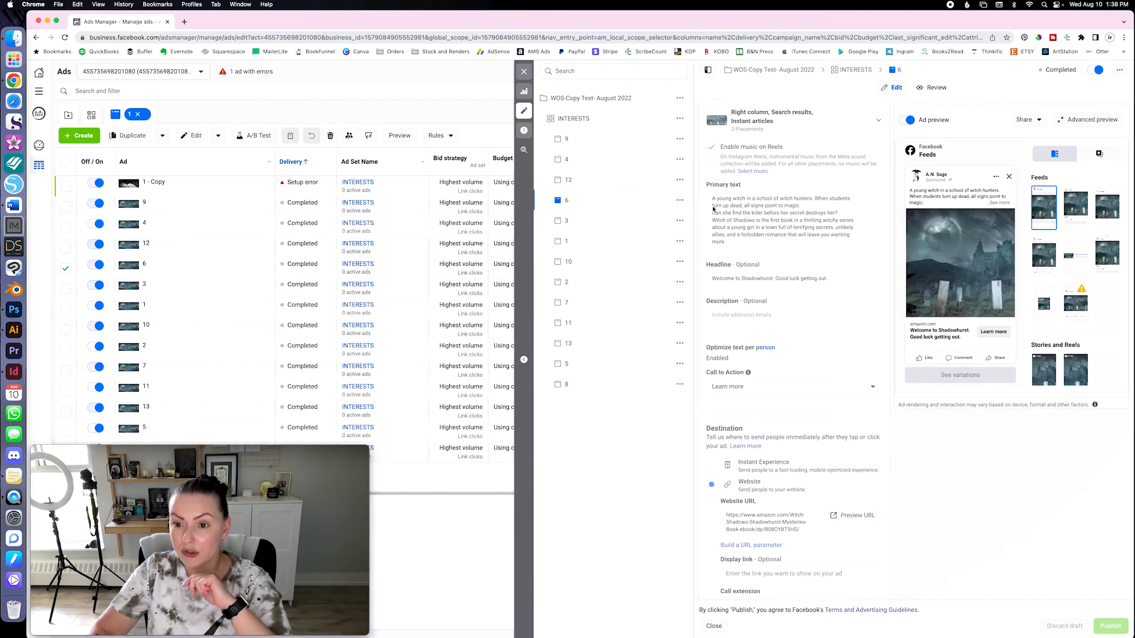
{"action": "left_click", "coordinate": [629, 222]}
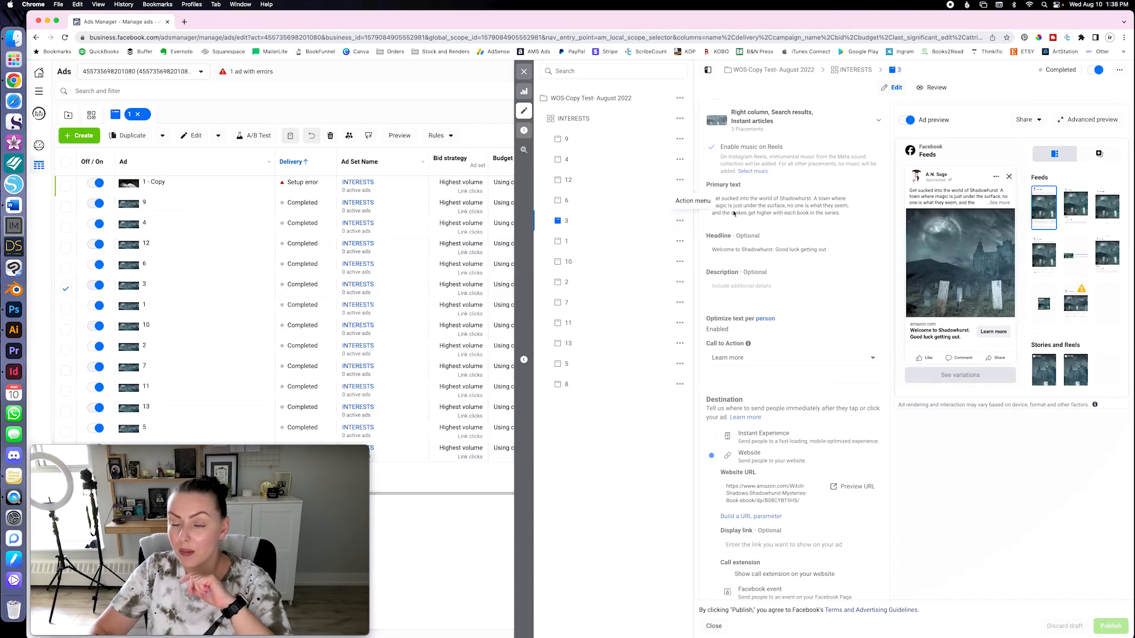
{"action": "left_click", "coordinate": [625, 242]}
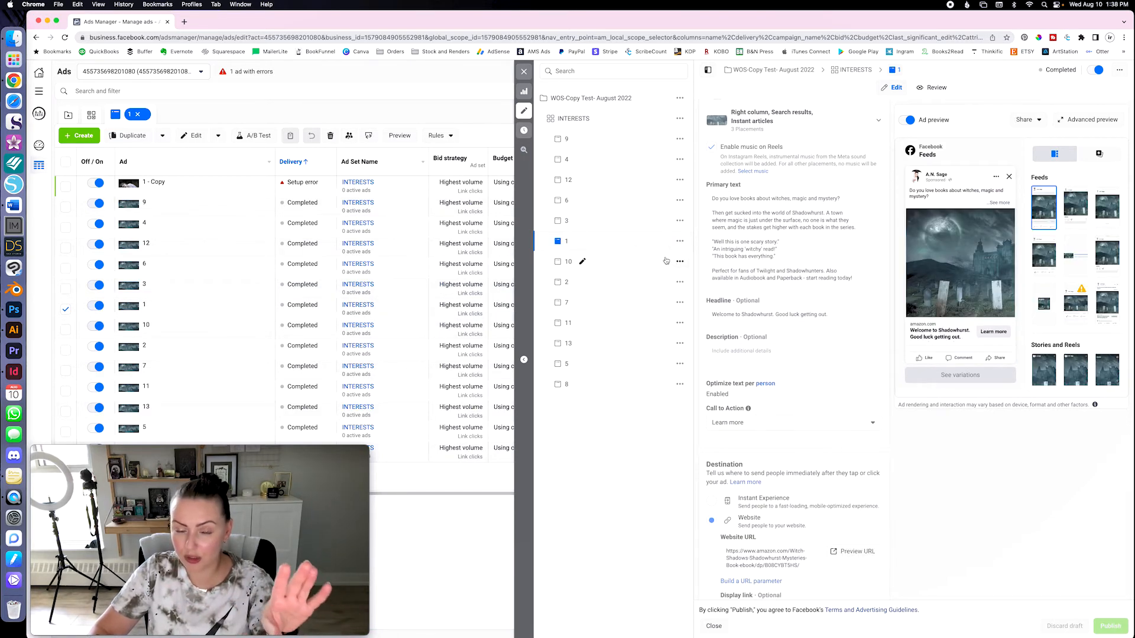
{"action": "left_click", "coordinate": [643, 266]}
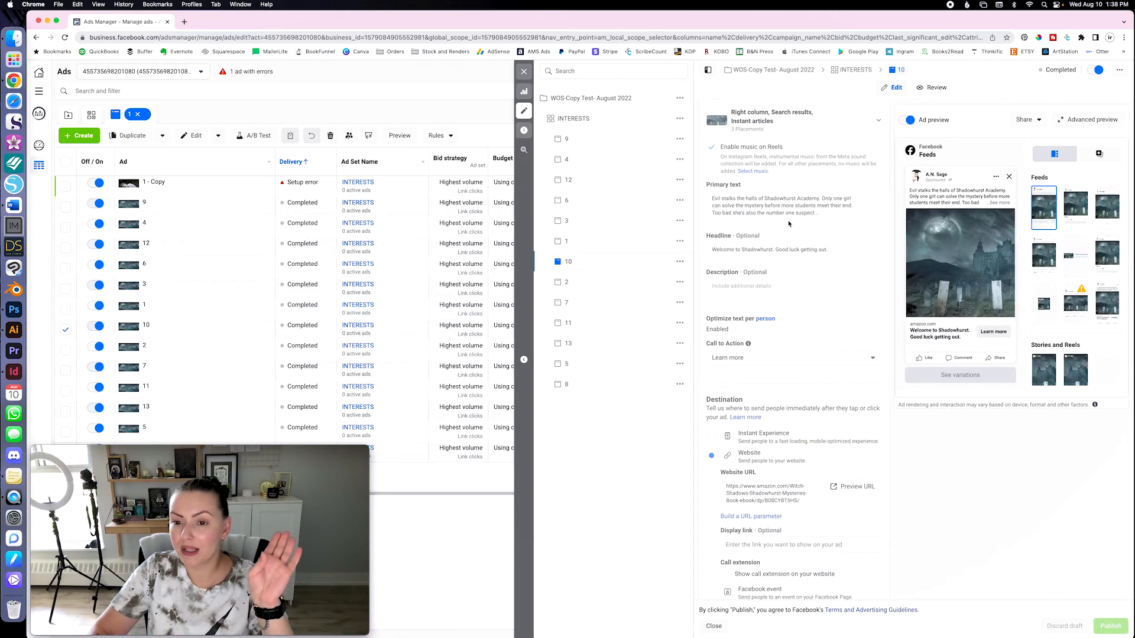
{"action": "left_click", "coordinate": [633, 284]}
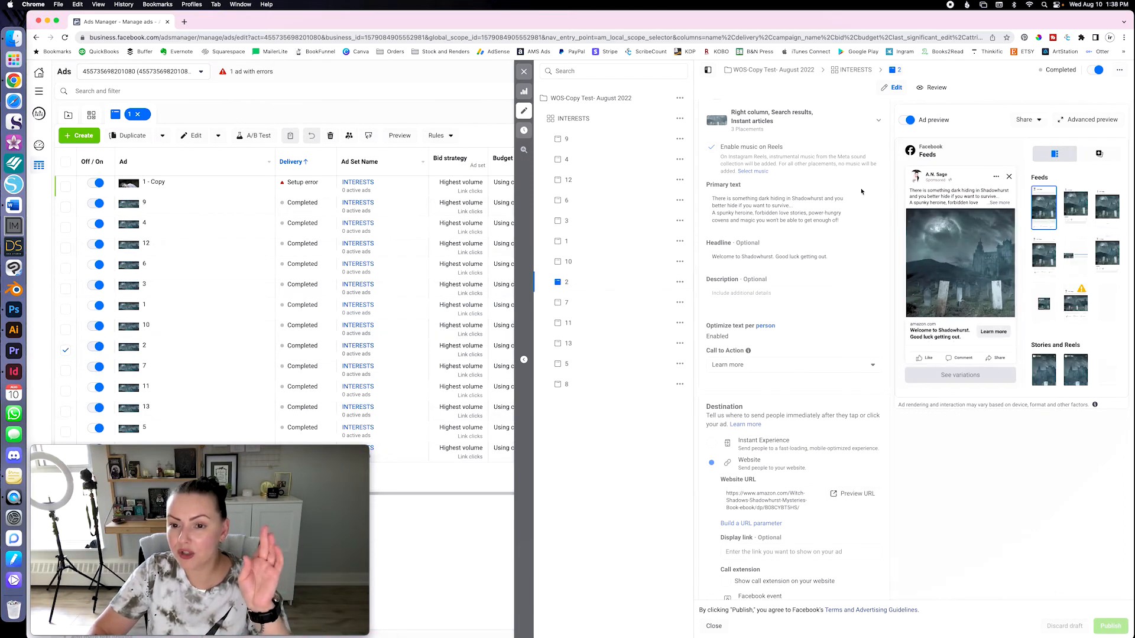
{"action": "left_click", "coordinate": [635, 304]}
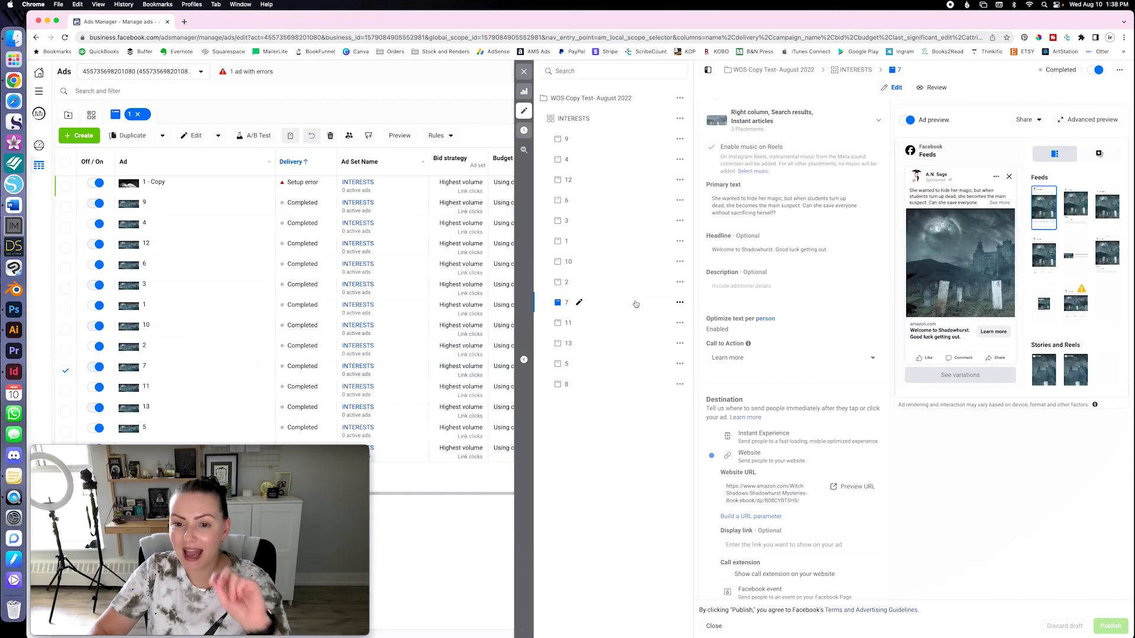
{"action": "left_click", "coordinate": [637, 326]}
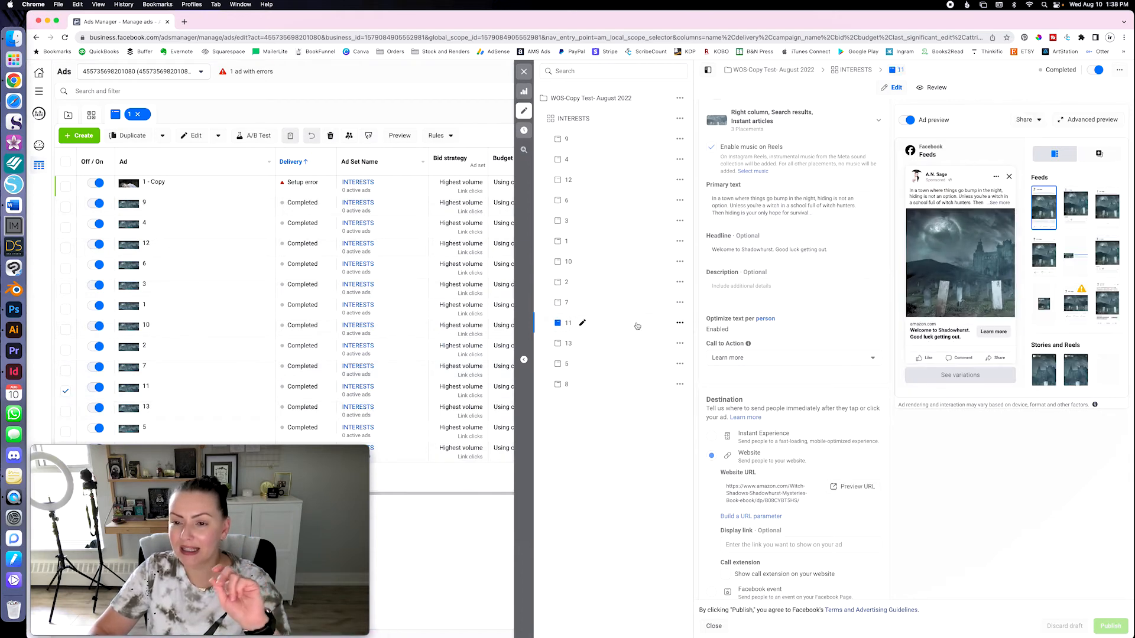
{"action": "left_click", "coordinate": [637, 344]}
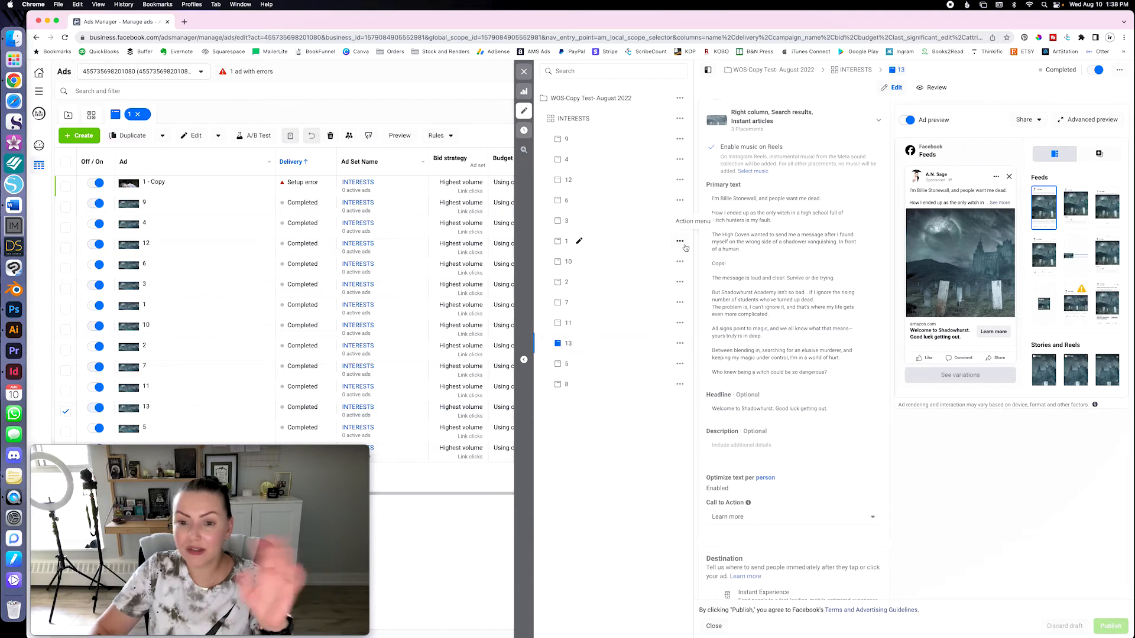
{"action": "left_click", "coordinate": [625, 364]}
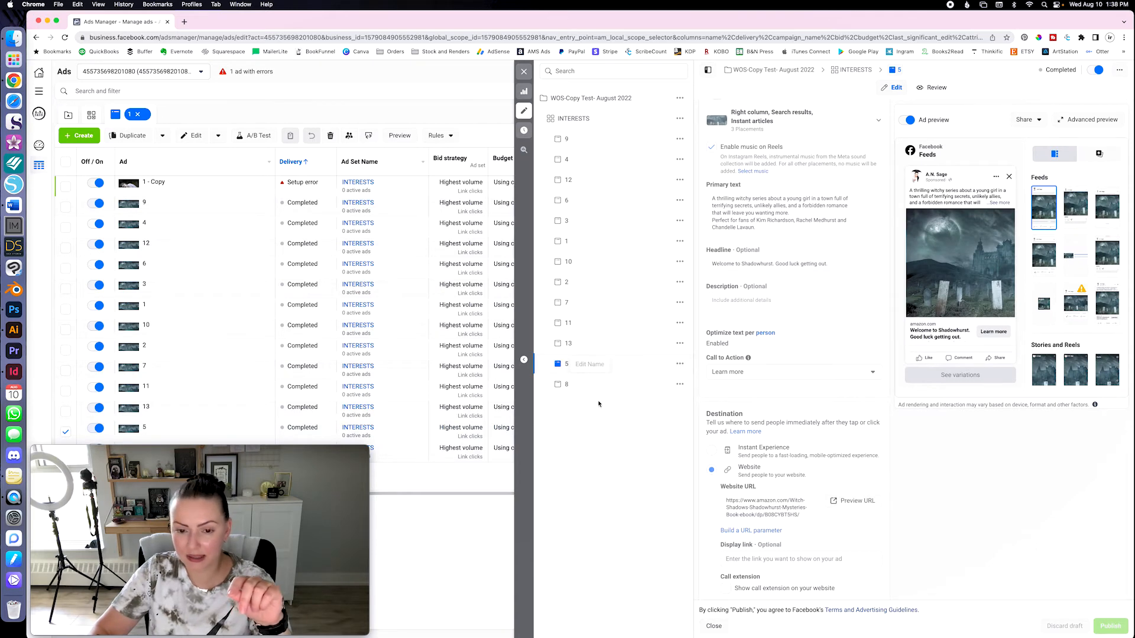
{"action": "left_click", "coordinate": [637, 384]}
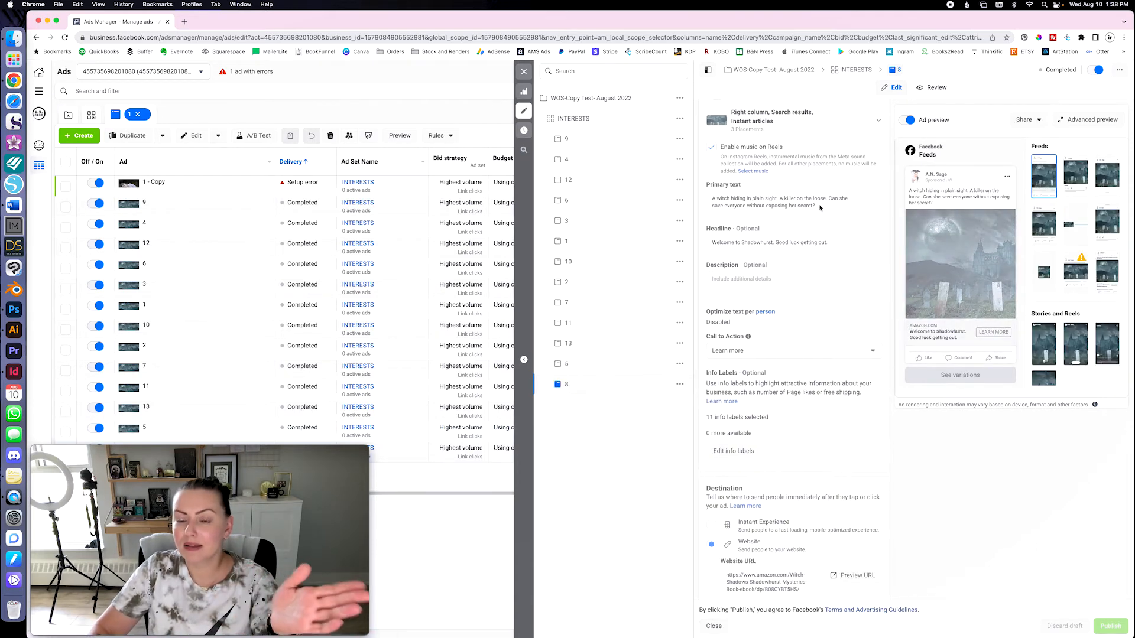
{"action": "left_click", "coordinate": [632, 142]}
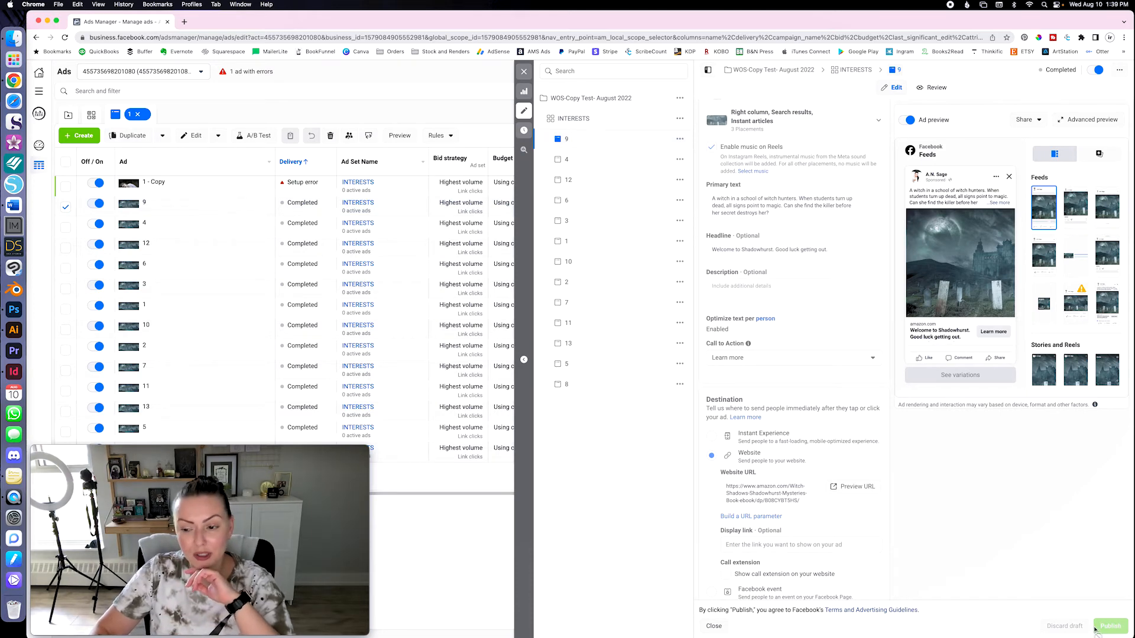
- Leave the ad editor, deselect the WOS-Copy Test- August 2022 campaign and open the WOS-August 2022 campaign for editing
{"action": "left_click", "coordinate": [524, 71]}
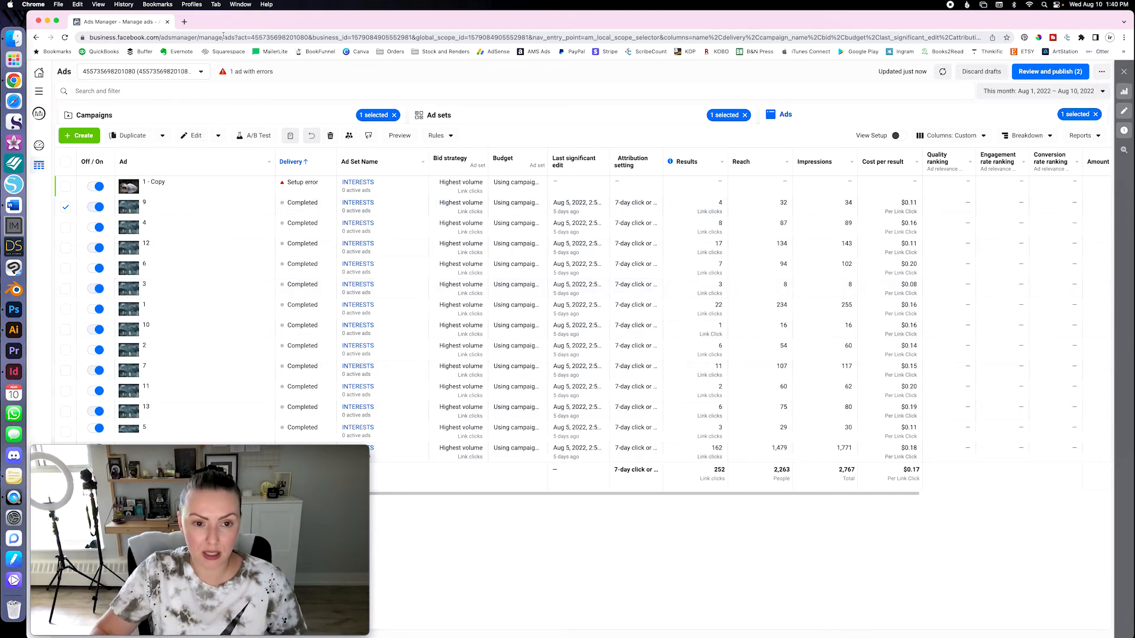
{"action": "left_click", "coordinate": [296, 118]}
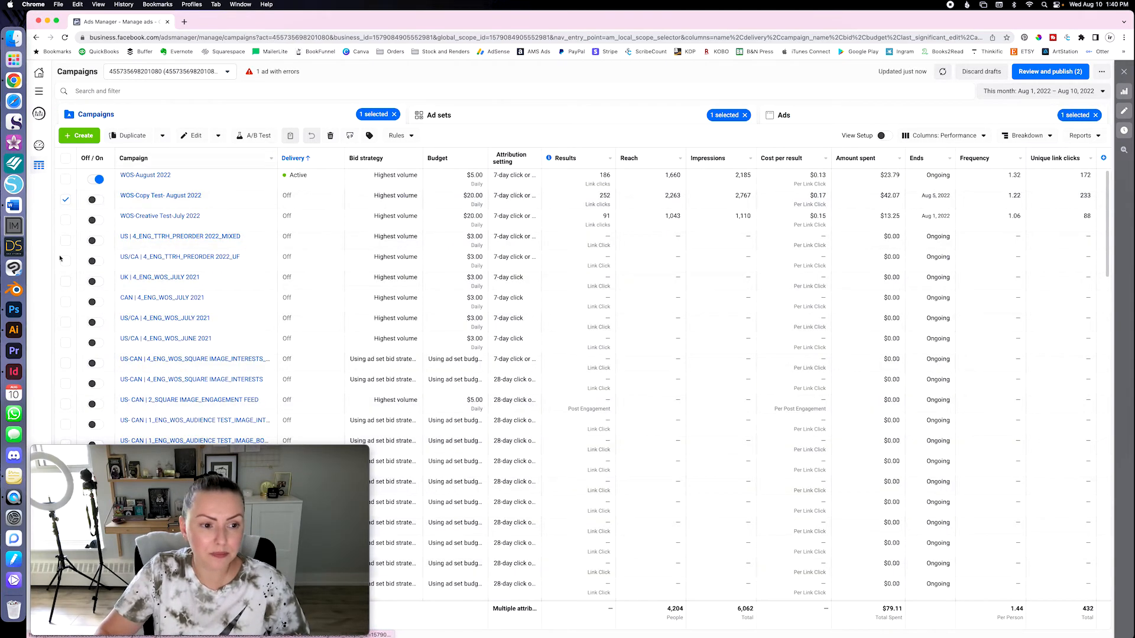
{"action": "left_click", "coordinate": [65, 200]}
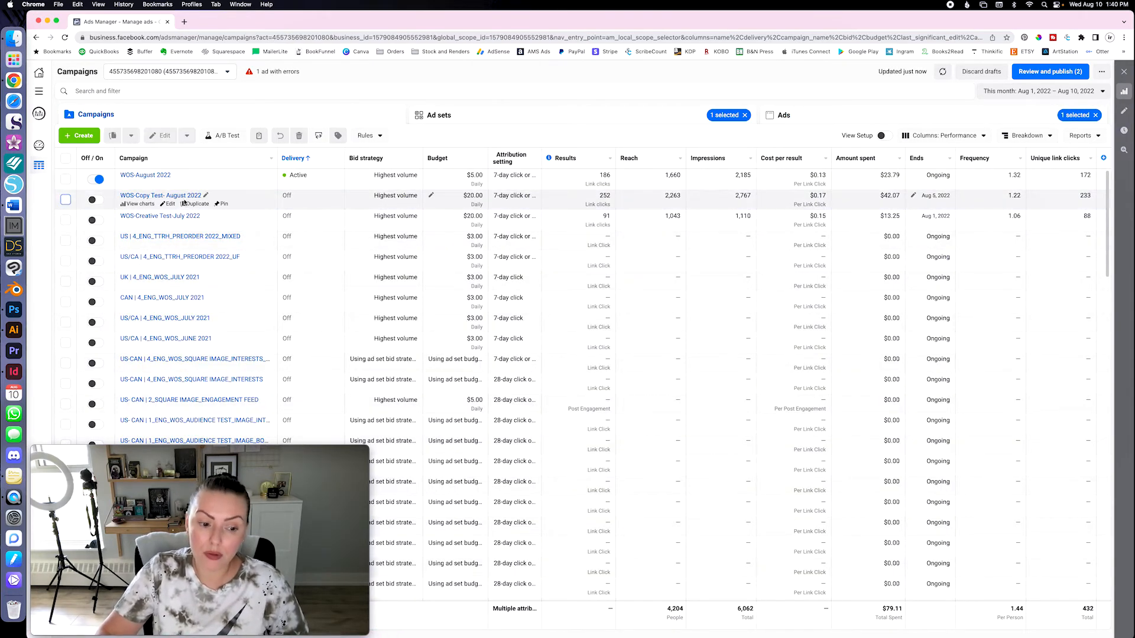
{"action": "left_click", "coordinate": [157, 176]}
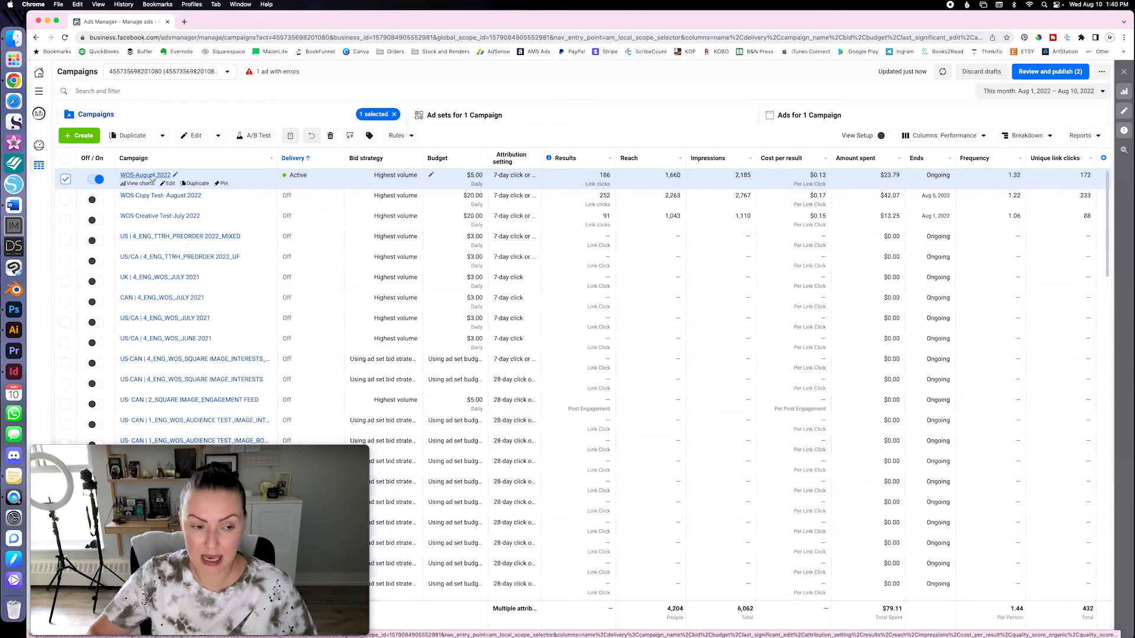
{"action": "left_click", "coordinate": [168, 183]}
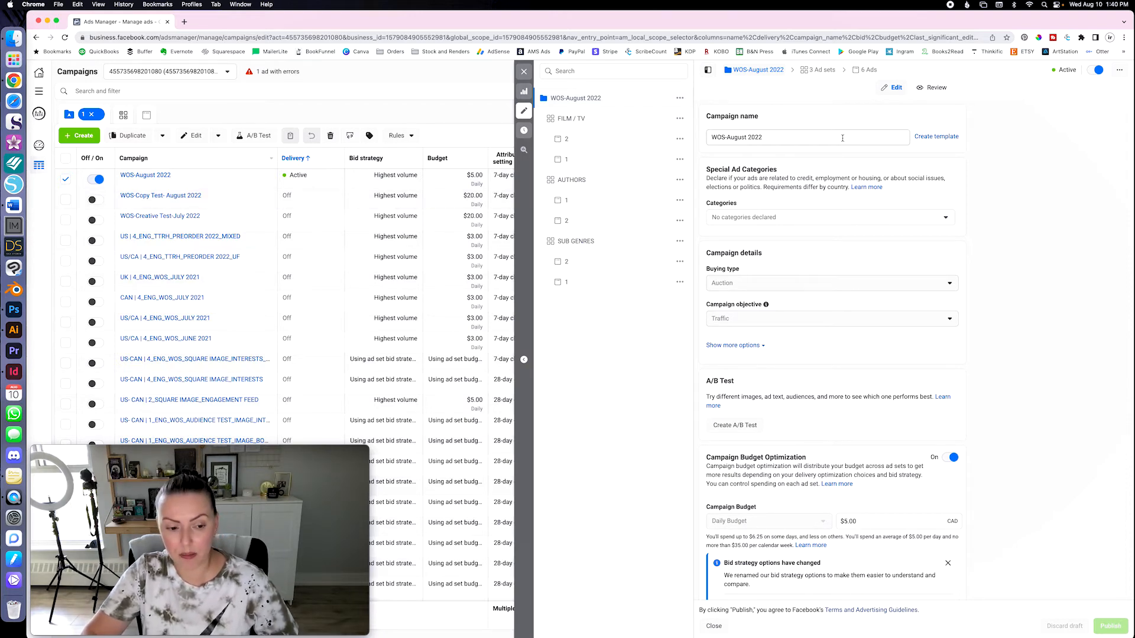
- Review the WOS-August 2022 campaign's objective, campaign budget optimization, daily budget and bid strategy
{"action": "scroll", "coordinate": [836, 177], "scroll_direction": "down", "scroll_amount": 2}
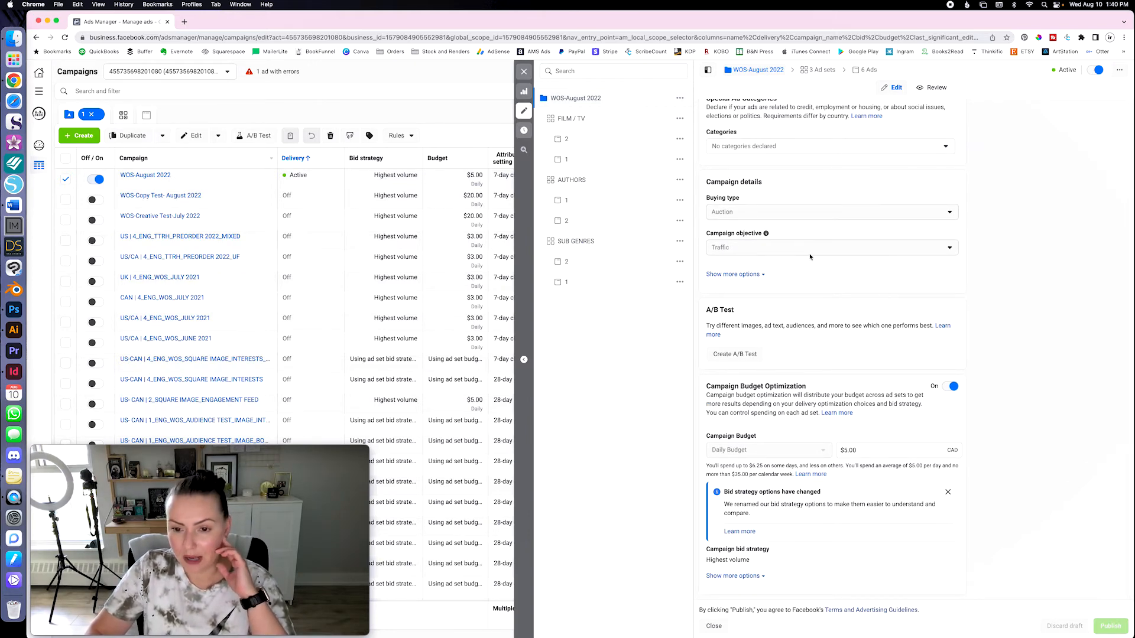
{"action": "scroll", "coordinate": [934, 352], "scroll_direction": "up", "scroll_amount": 1}
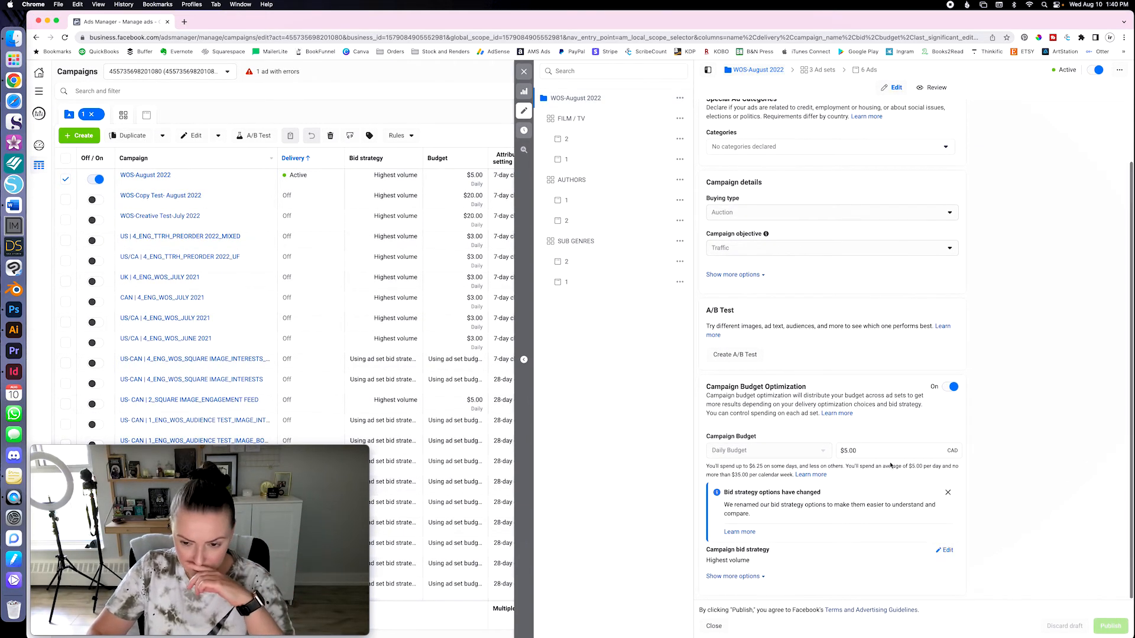
{"action": "scroll", "coordinate": [846, 451], "scroll_direction": "down", "scroll_amount": 1}
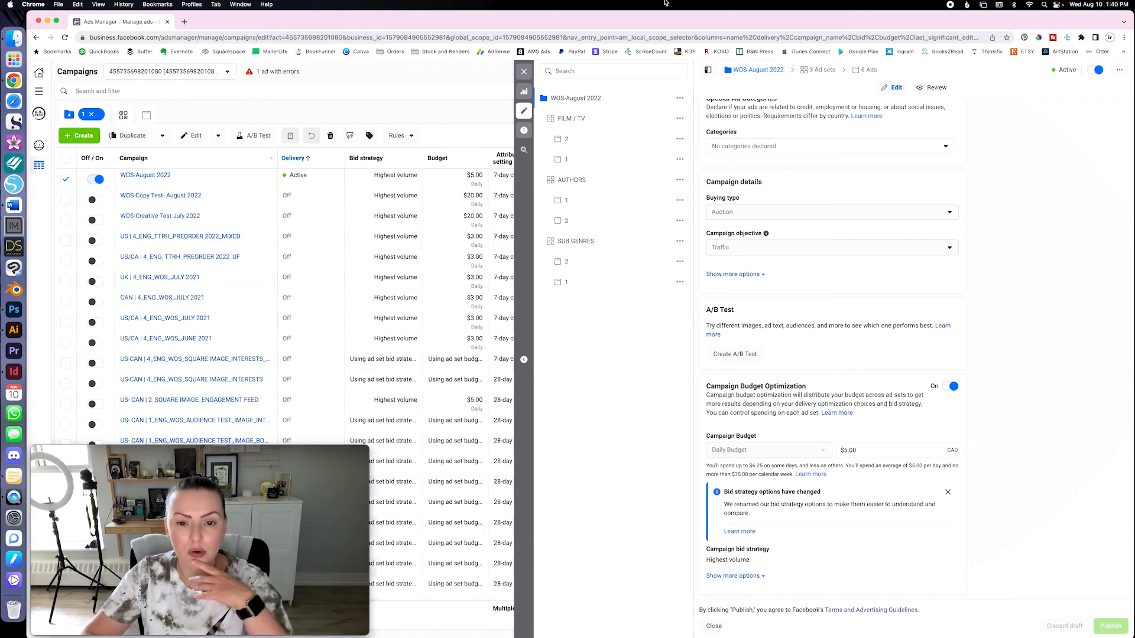
{"action": "scroll", "coordinate": [781, 366], "scroll_direction": "up", "scroll_amount": 1}
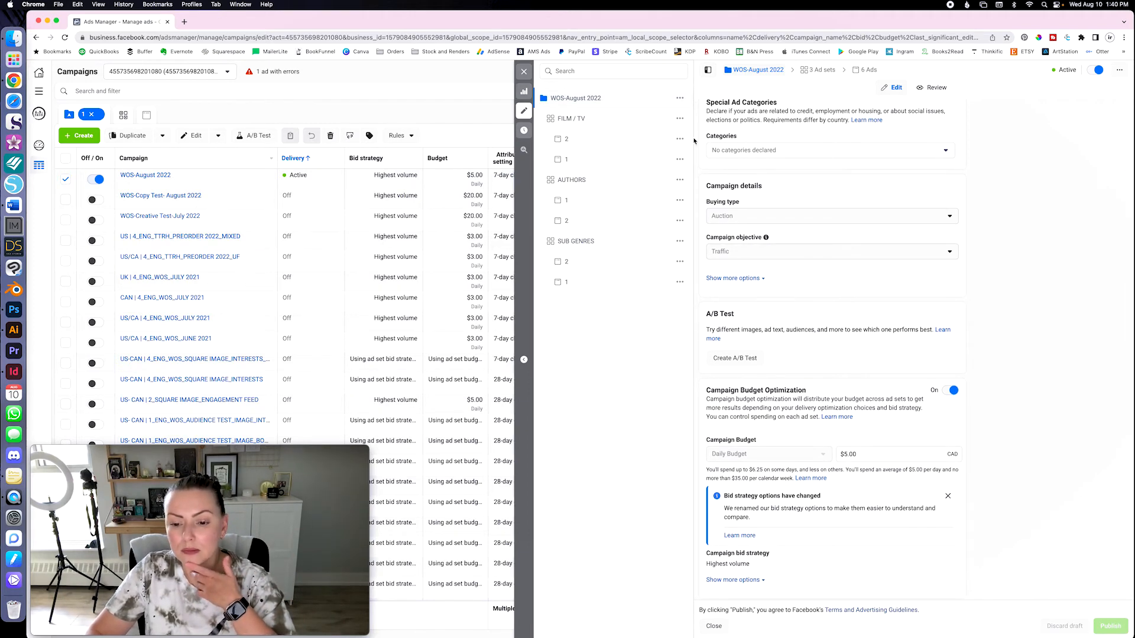
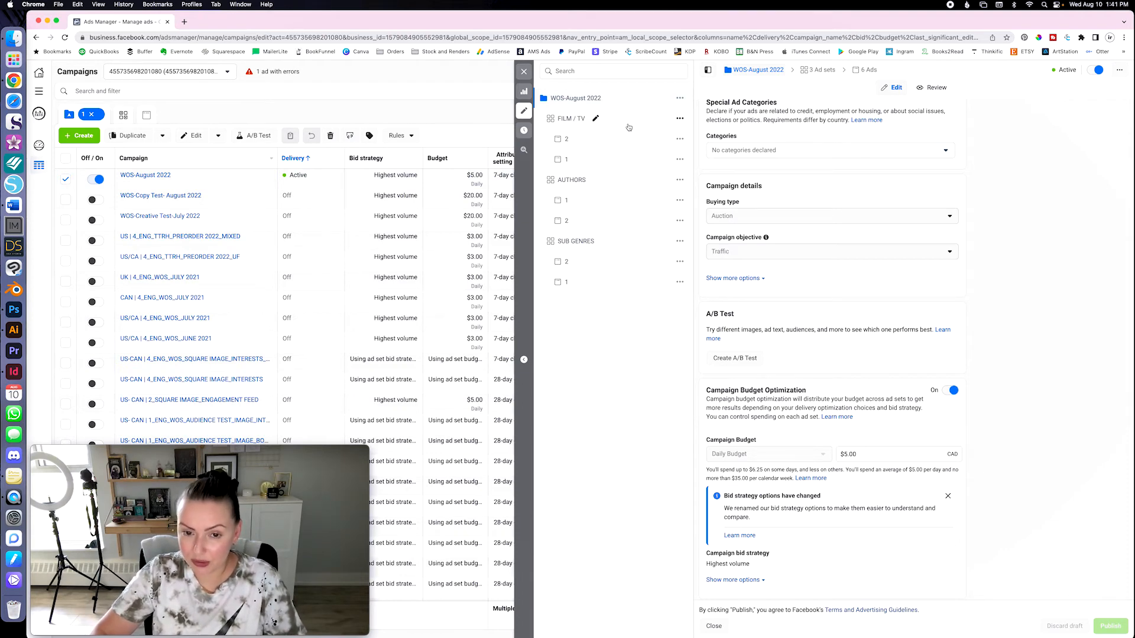
- Open the SUB GENRES ad set and review its saved audience, targeting interests and manual placements
{"action": "left_click", "coordinate": [635, 241]}
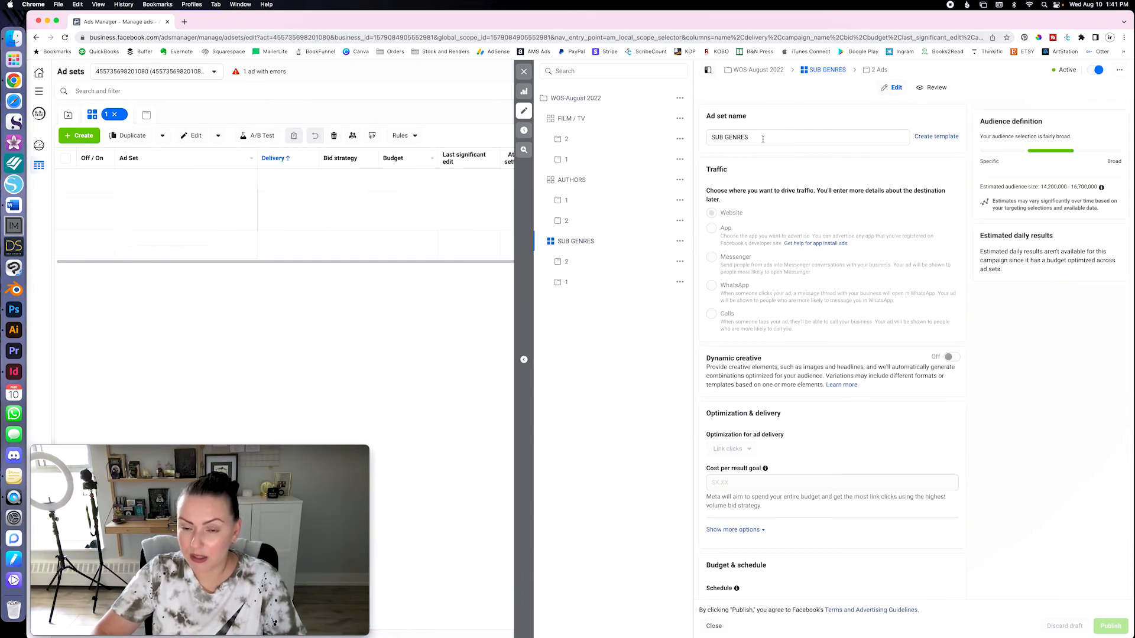
{"action": "scroll", "coordinate": [804, 340], "scroll_direction": "down", "scroll_amount": 10}
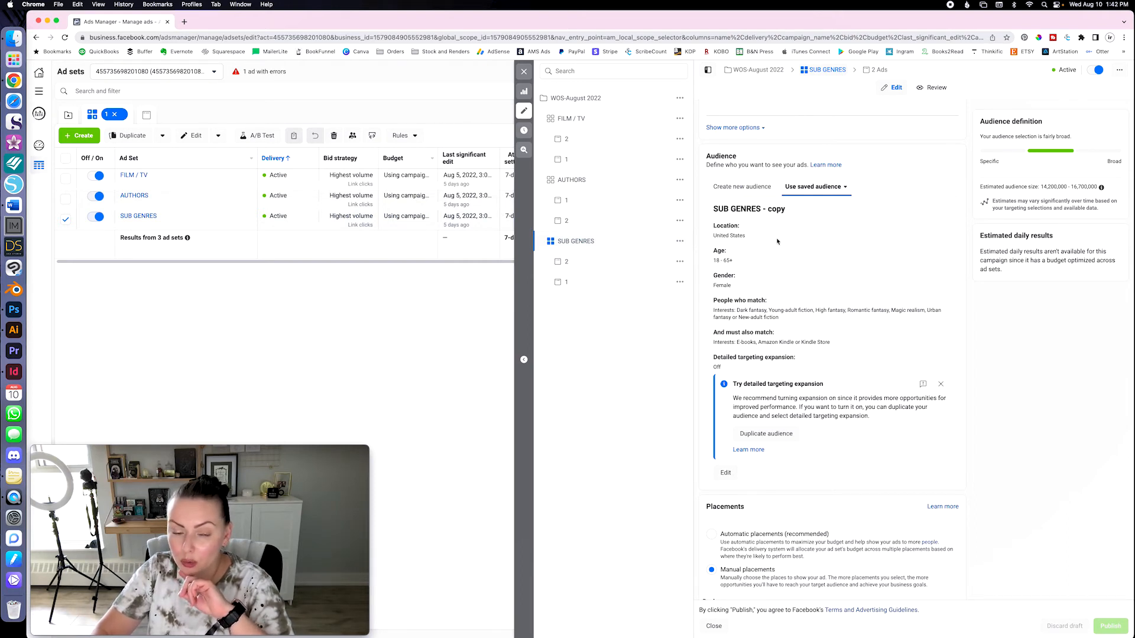
{"action": "scroll", "coordinate": [831, 363], "scroll_direction": "down", "scroll_amount": 5}
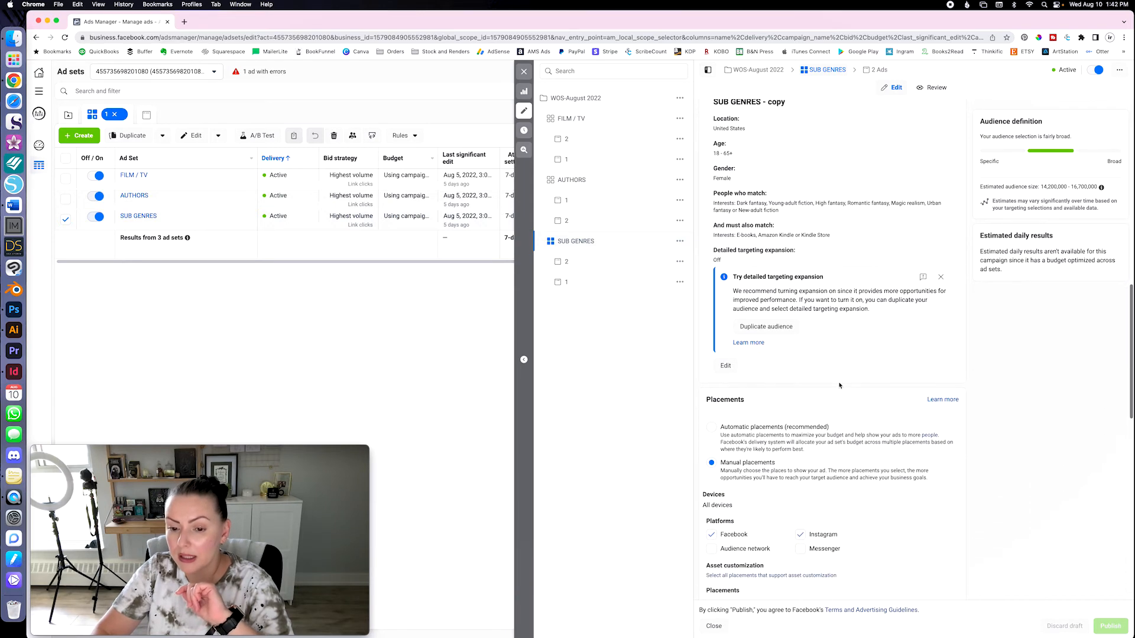
{"action": "scroll", "coordinate": [816, 488], "scroll_direction": "down", "scroll_amount": 18}
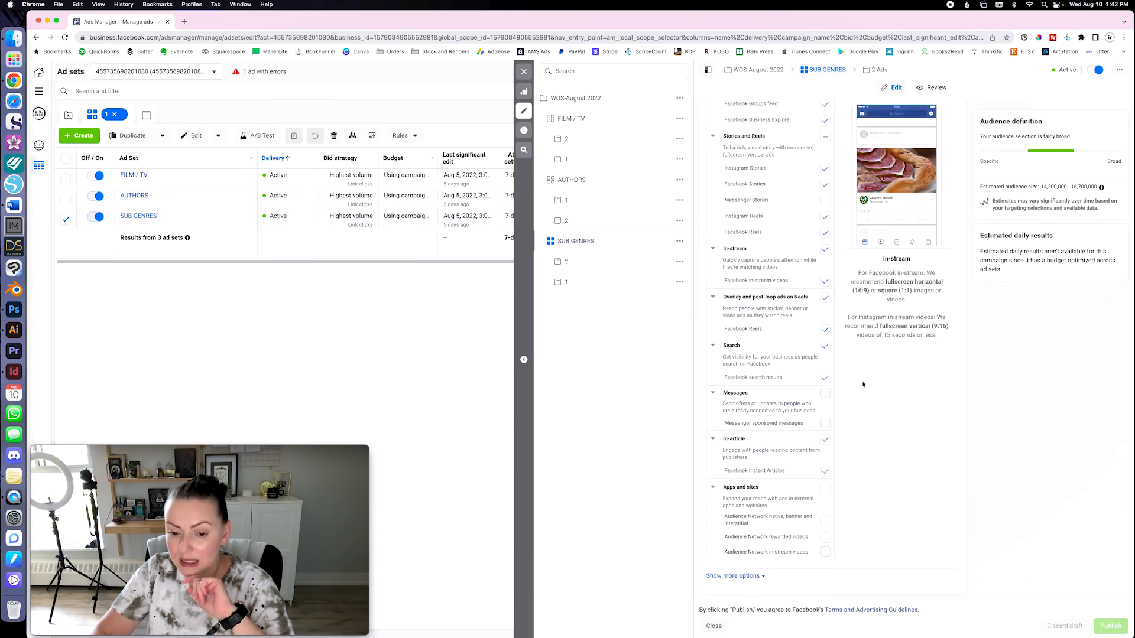
{"action": "scroll", "coordinate": [822, 227], "scroll_direction": "up", "scroll_amount": 20}
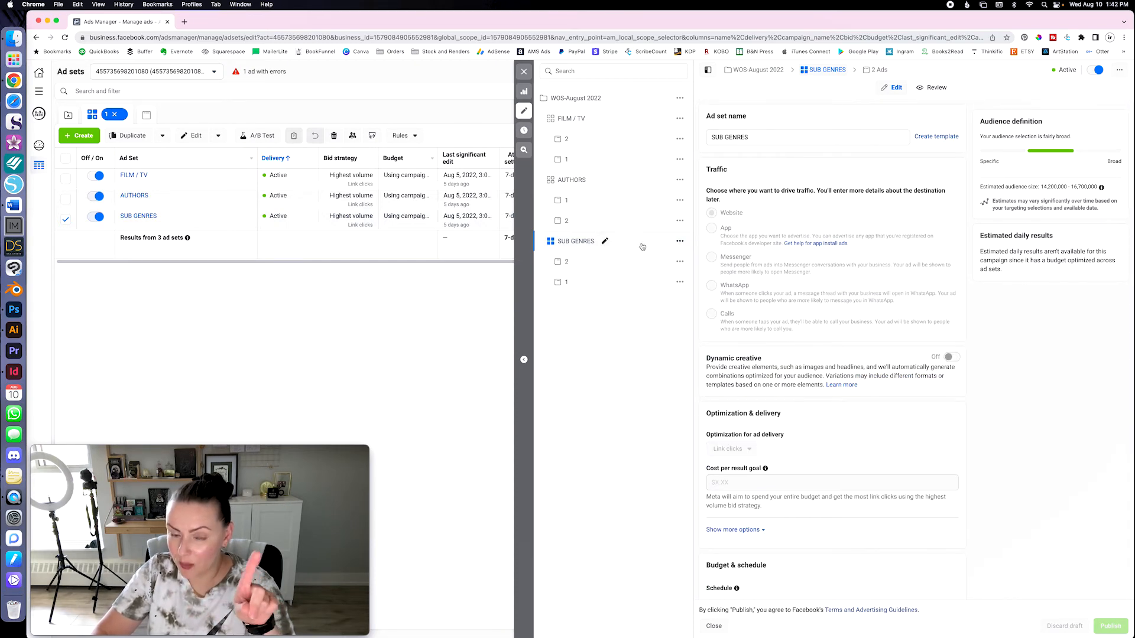
- Open the AUTHORS ad set and review the author interests in its saved audience
{"action": "left_click", "coordinate": [632, 182]}
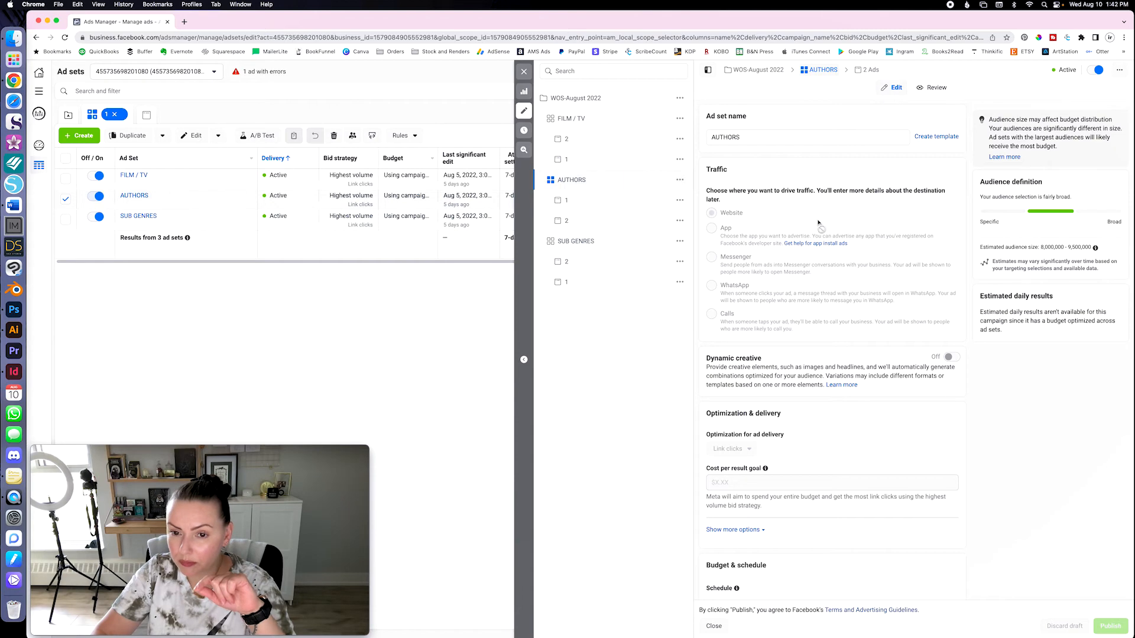
{"action": "scroll", "coordinate": [743, 405], "scroll_direction": "down", "scroll_amount": 3}
{"action": "scroll", "coordinate": [743, 406], "scroll_direction": "down", "scroll_amount": 7}
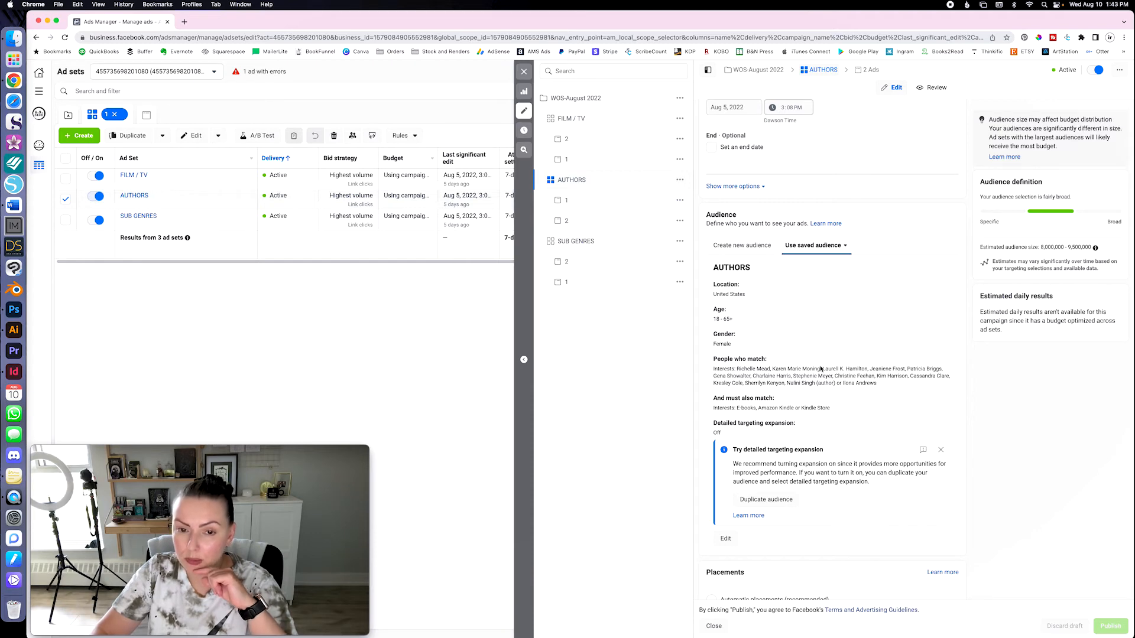
- Open the FILM / TV ad set and review its film and series interests, the must-also-match interests and the placements
{"action": "left_click", "coordinate": [628, 123]}
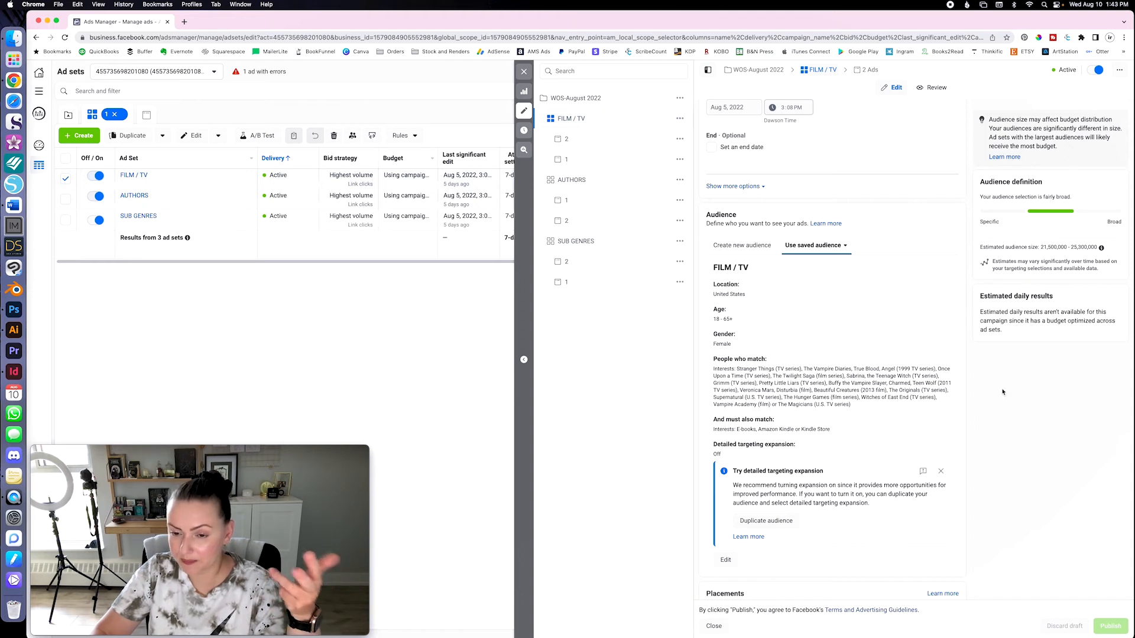
{"action": "scroll", "coordinate": [895, 350], "scroll_direction": "down", "scroll_amount": 1}
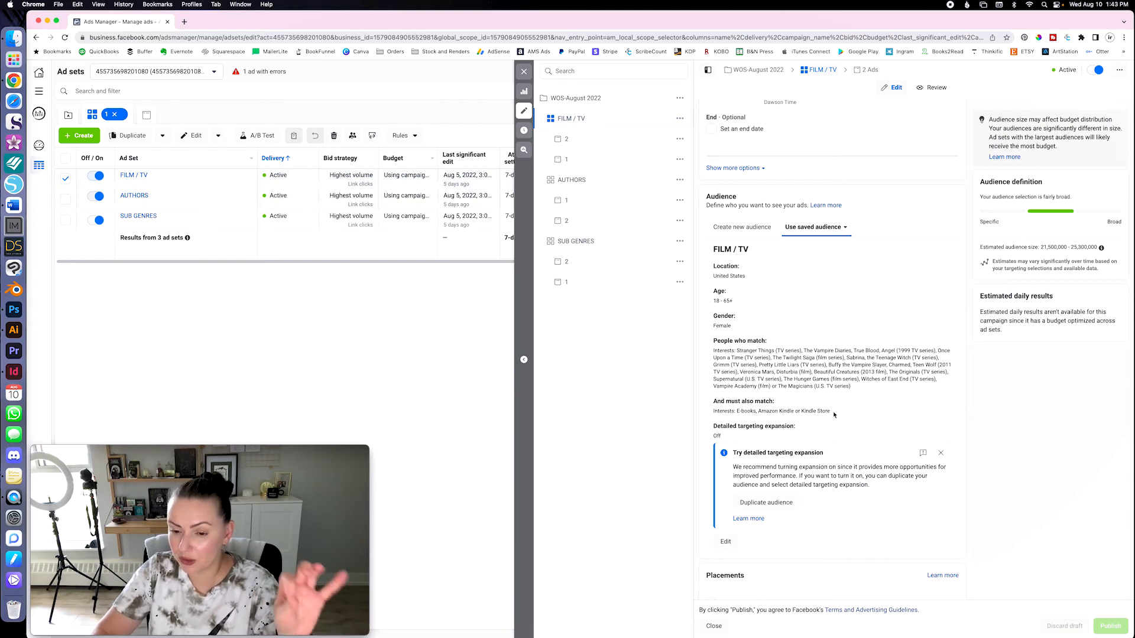
{"action": "scroll", "coordinate": [837, 417], "scroll_direction": "down", "scroll_amount": 5}
{"action": "scroll", "coordinate": [853, 421], "scroll_direction": "down", "scroll_amount": 5}
{"action": "scroll", "coordinate": [853, 421], "scroll_direction": "up", "scroll_amount": 7}
- Compare the previews of ads 2 and 1 in the FILM / TV ad set, ending on ad 2
{"action": "left_click", "coordinate": [622, 143]}
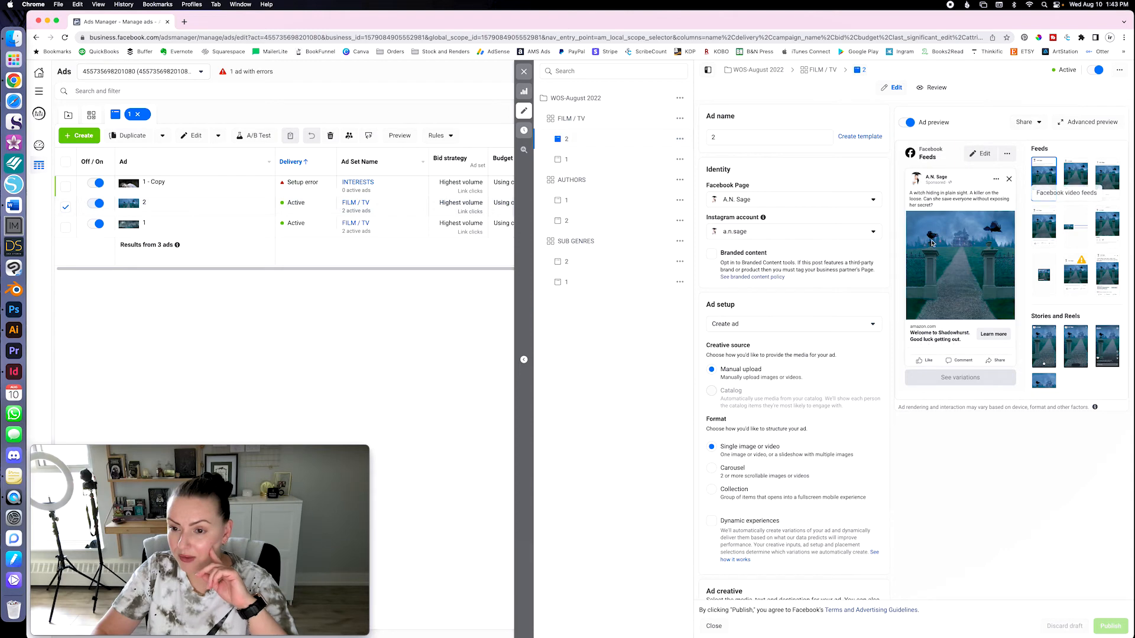
{"action": "left_click", "coordinate": [641, 160]}
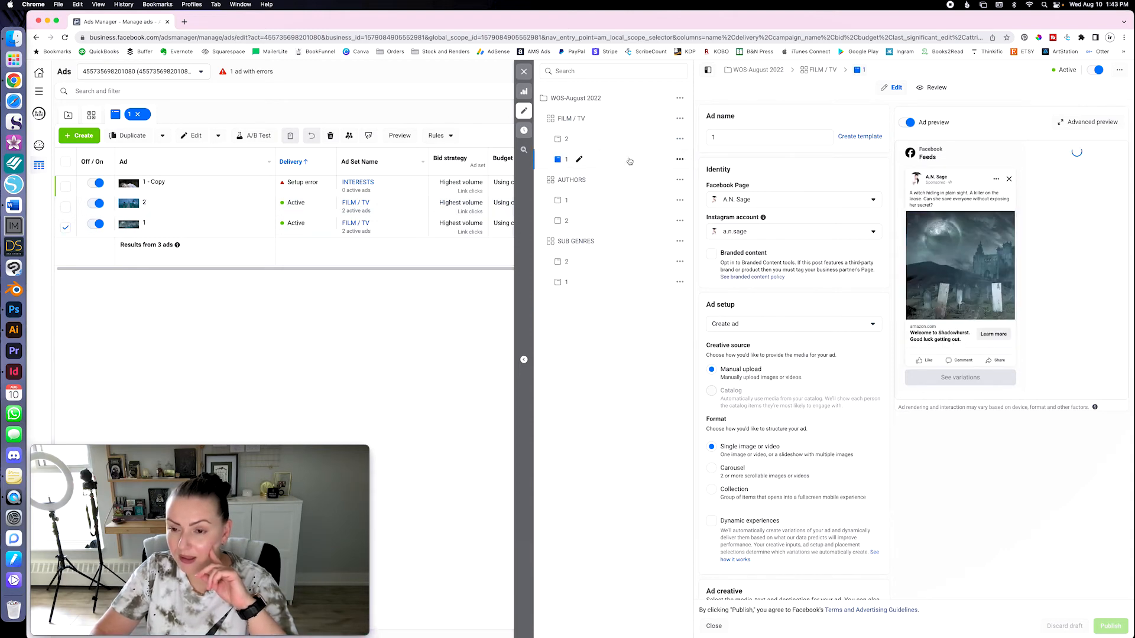
{"action": "left_click", "coordinate": [633, 141]}
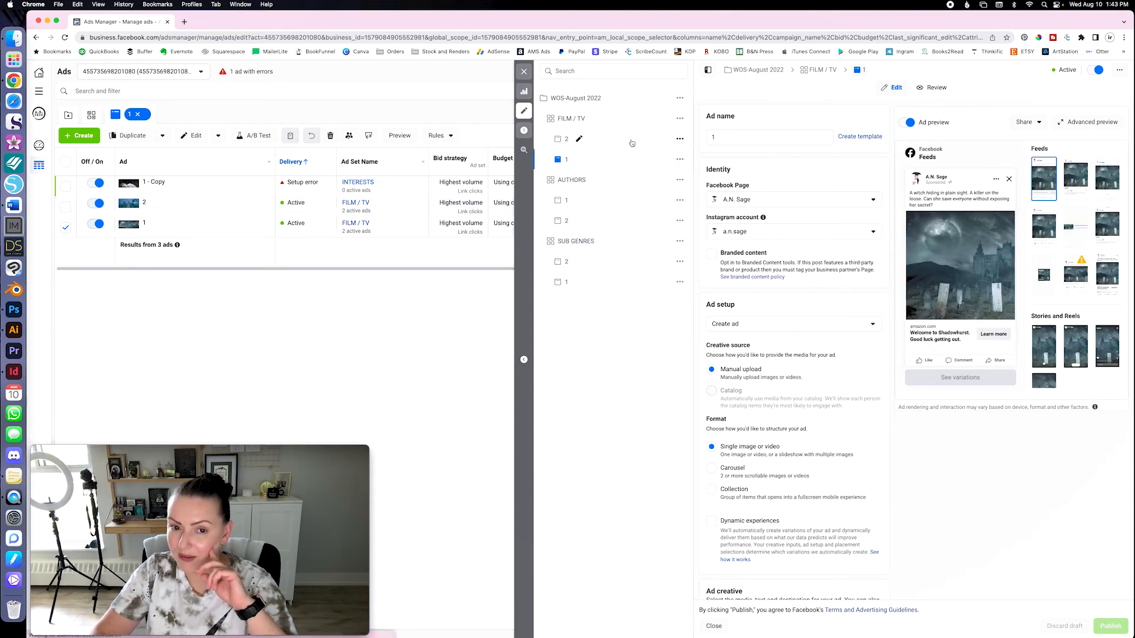
{"action": "left_click", "coordinate": [631, 160]}
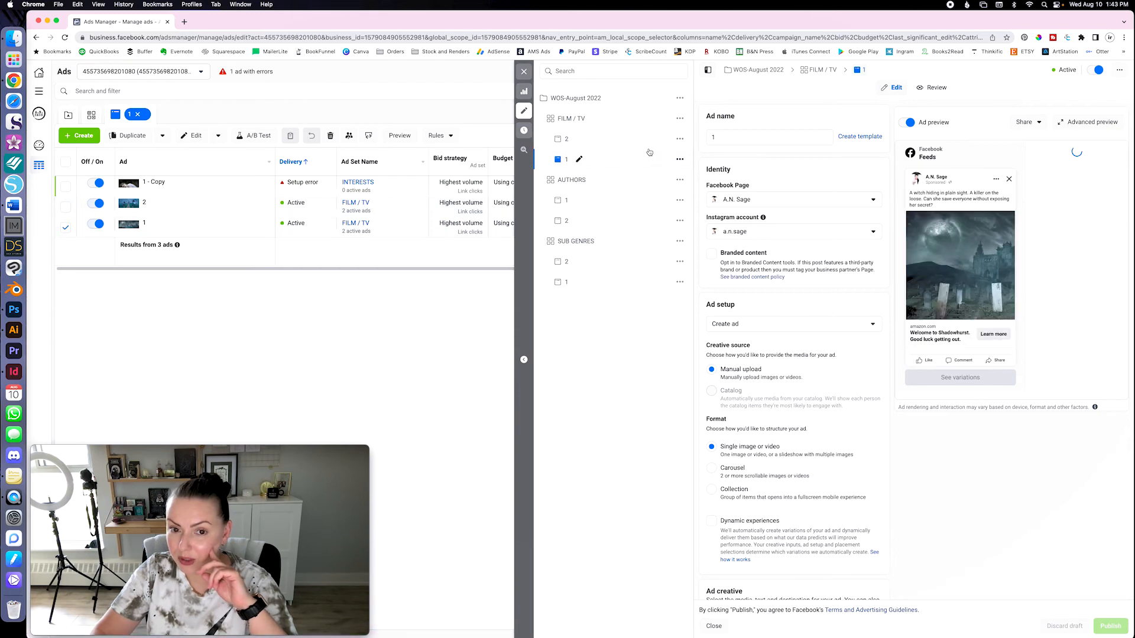
{"action": "left_click", "coordinate": [640, 142]}
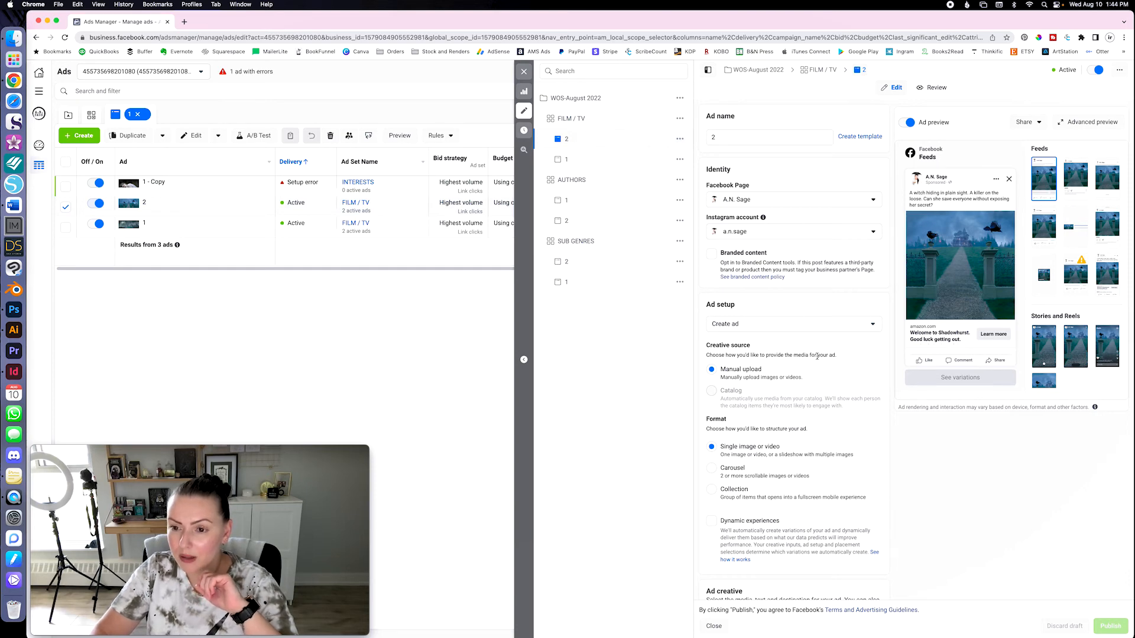
- Review ad 2's setup, media, primary text, headline, call to action and website destination
{"action": "scroll", "coordinate": [817, 356], "scroll_direction": "down", "scroll_amount": 1}
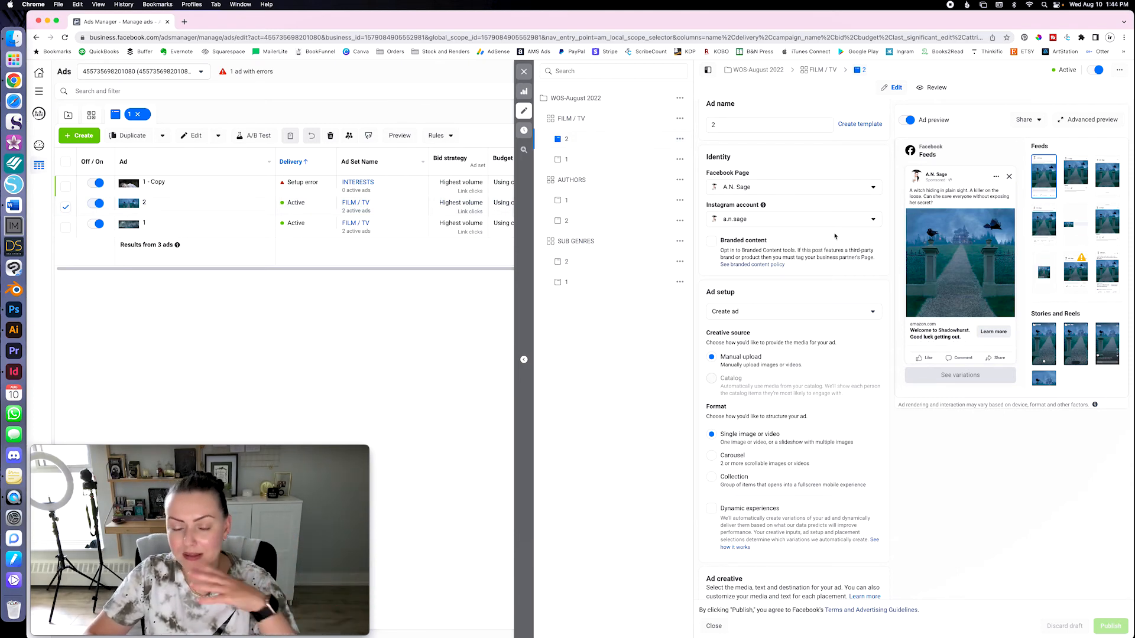
{"action": "scroll", "coordinate": [819, 364], "scroll_direction": "down", "scroll_amount": 5}
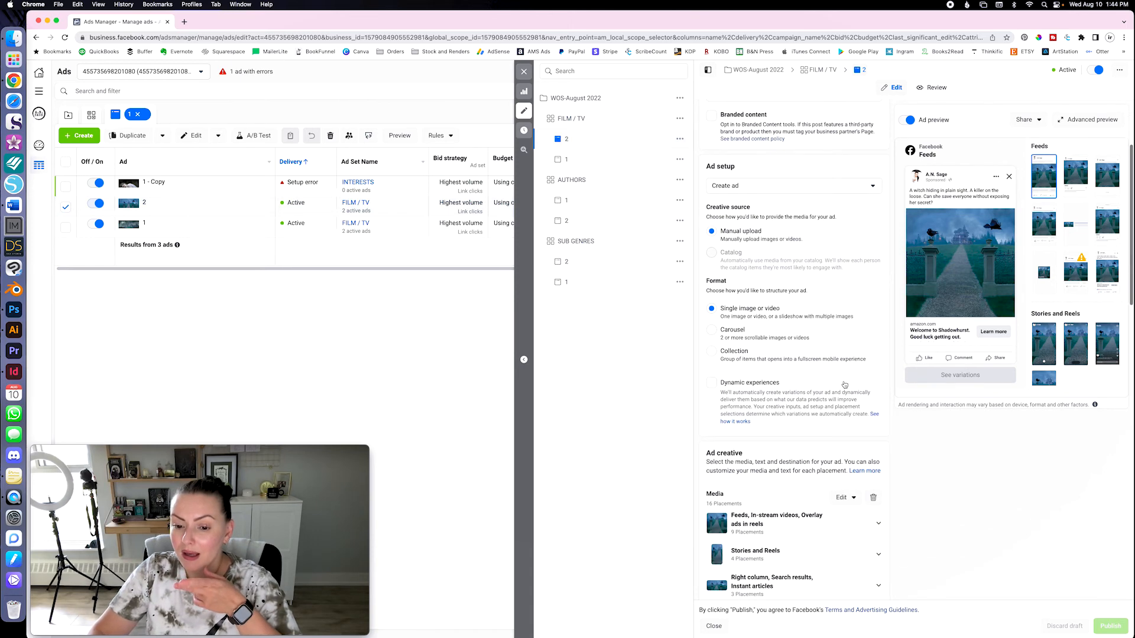
{"action": "scroll", "coordinate": [845, 384], "scroll_direction": "down", "scroll_amount": 4}
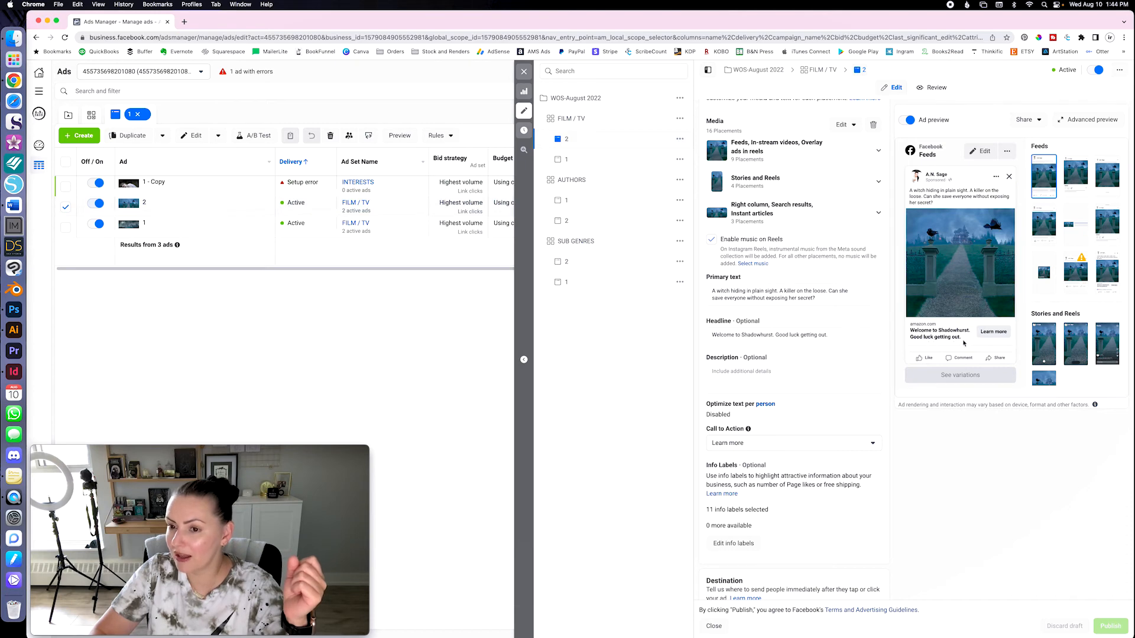
{"action": "scroll", "coordinate": [842, 302], "scroll_direction": "down", "scroll_amount": 5}
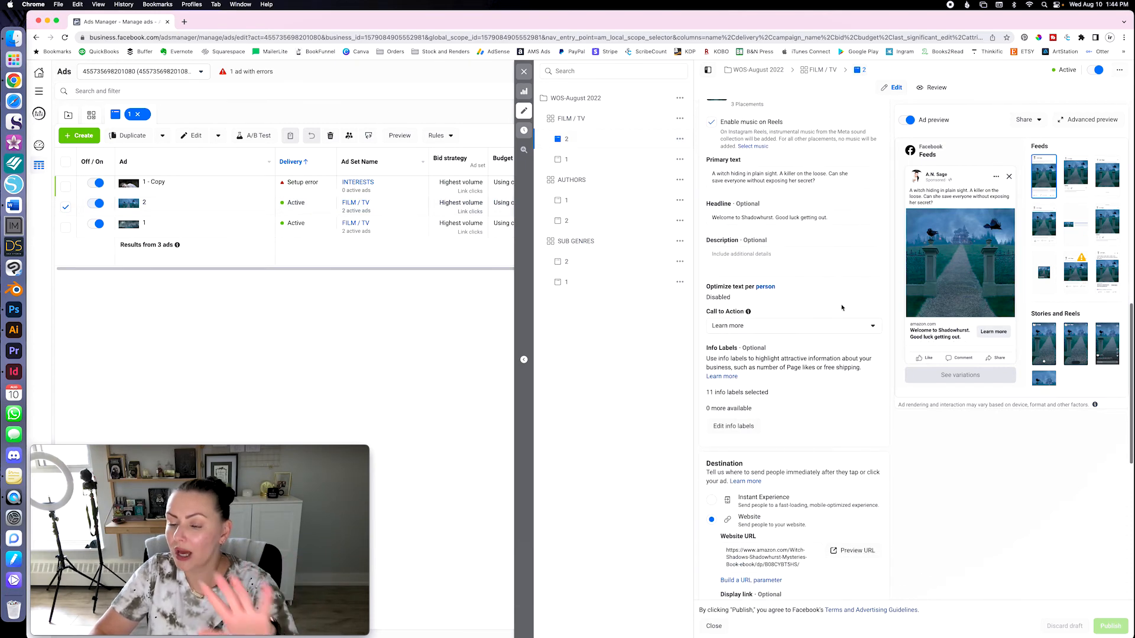
{"action": "scroll", "coordinate": [842, 307], "scroll_direction": "down", "scroll_amount": 1}
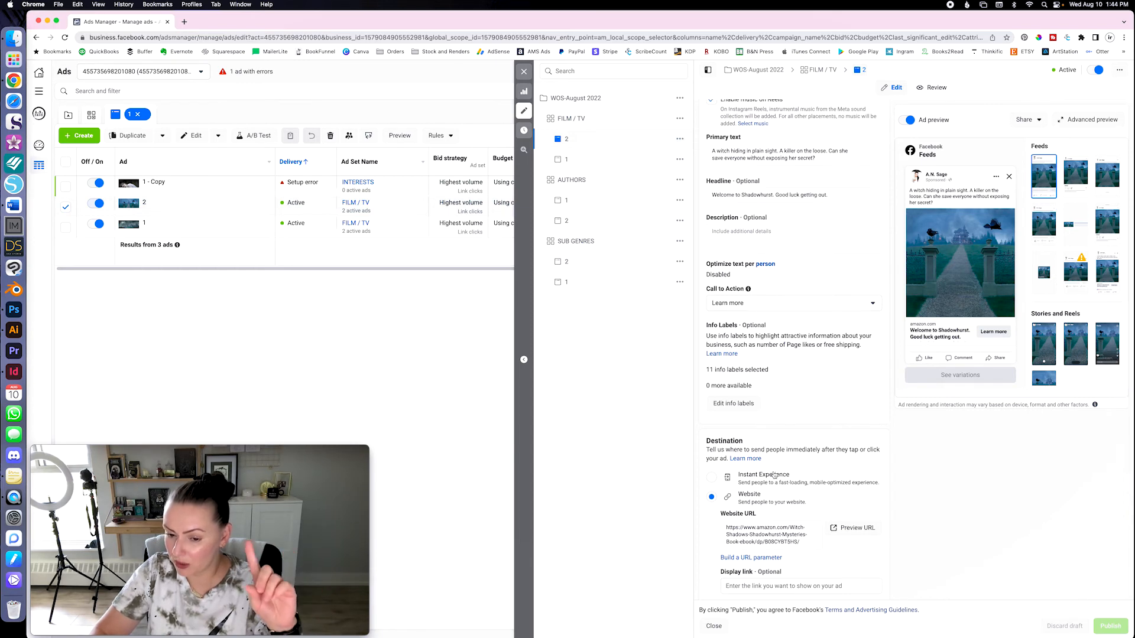
{"action": "scroll", "coordinate": [786, 411], "scroll_direction": "up", "scroll_amount": 12}
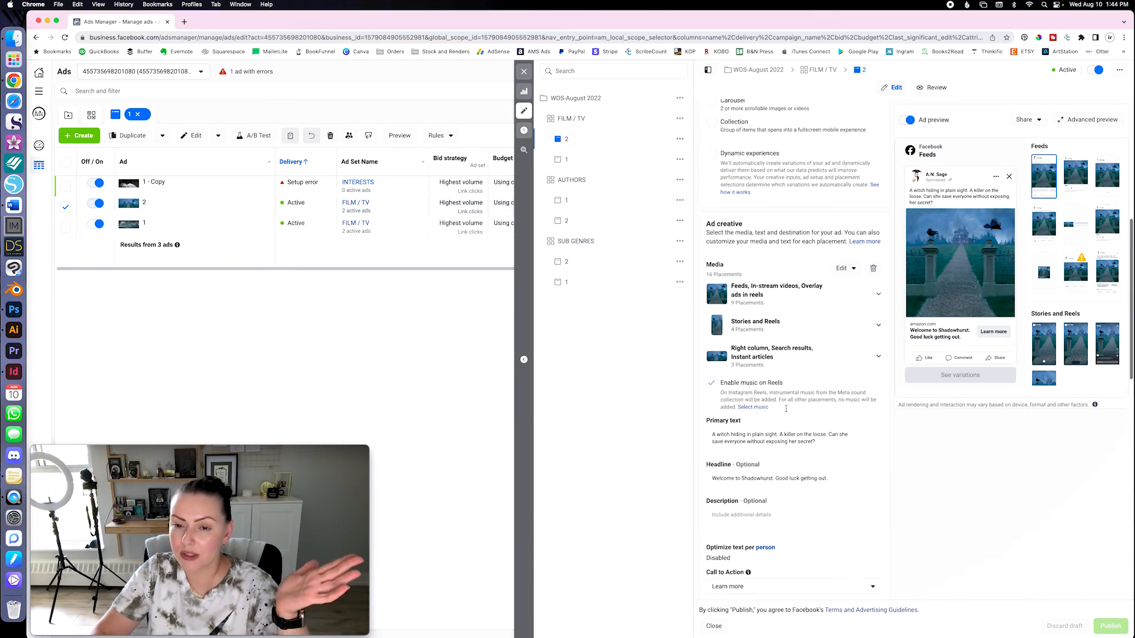
- Remove all media from ad 2 and add the 2048 × 1617 account image of the gated path in its place
{"action": "scroll", "coordinate": [760, 399], "scroll_direction": "down", "scroll_amount": 3}
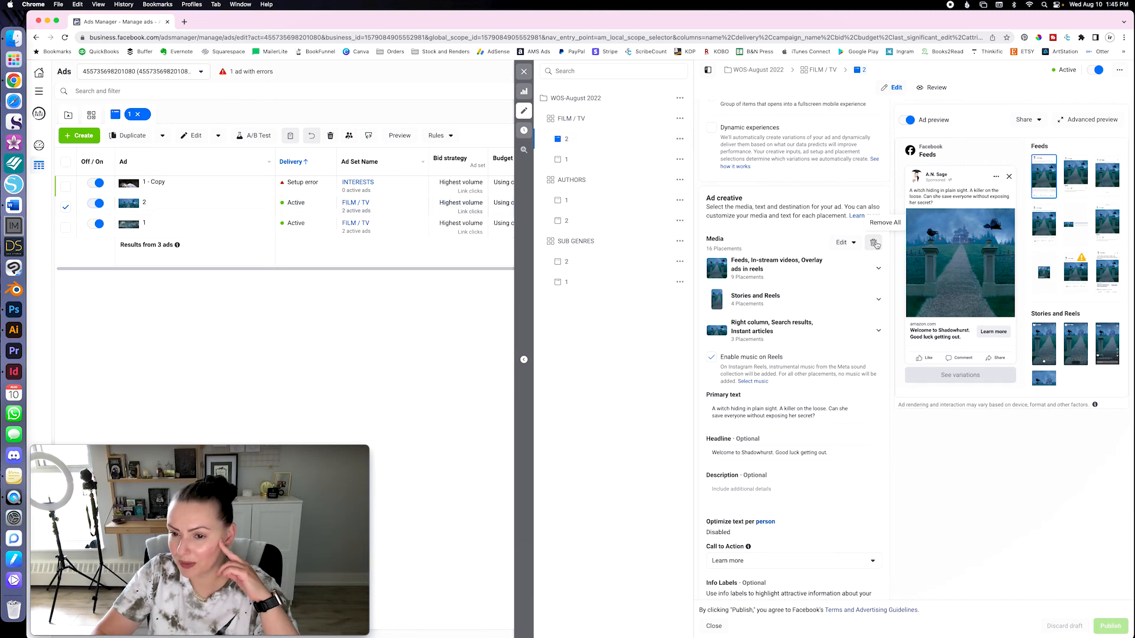
{"action": "left_click", "coordinate": [854, 243]}
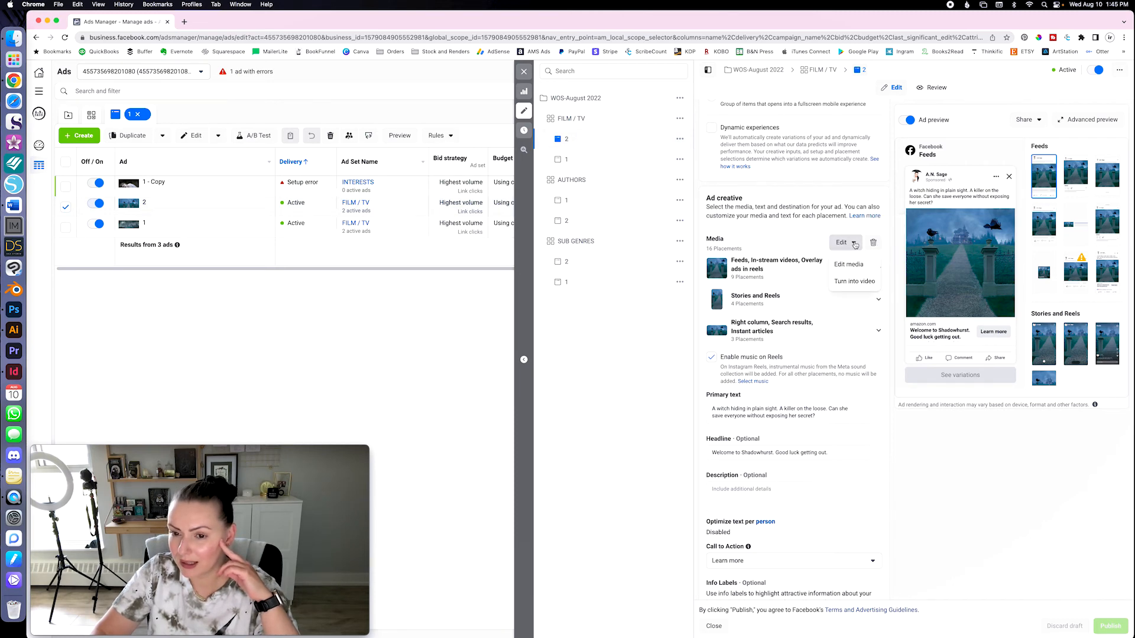
{"action": "left_click", "coordinate": [776, 235]}
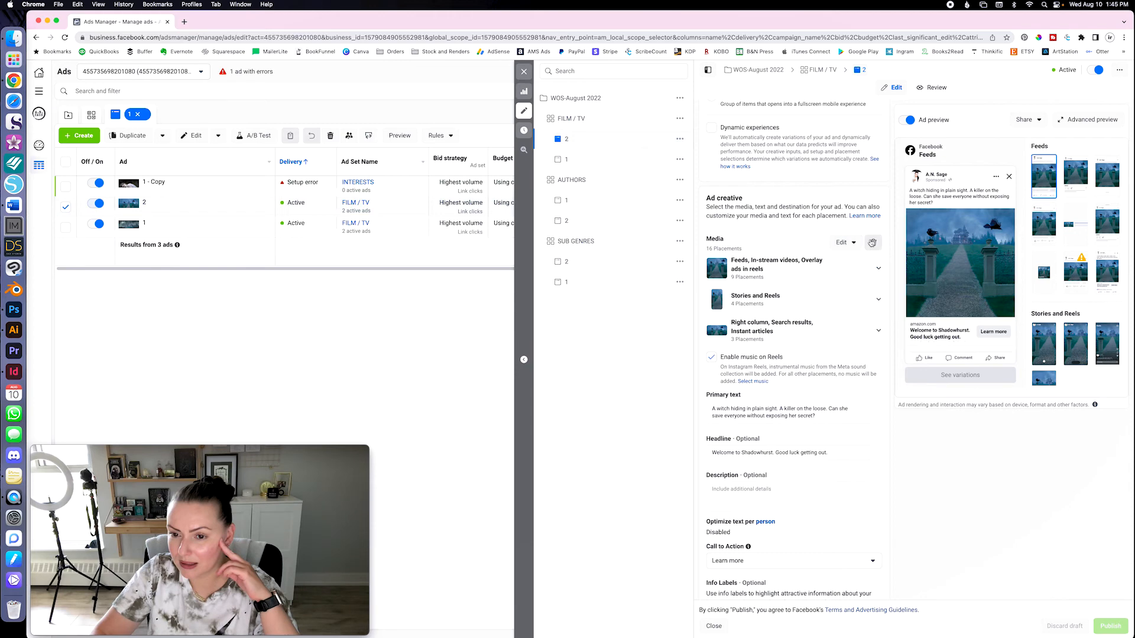
{"action": "left_click", "coordinate": [871, 243]}
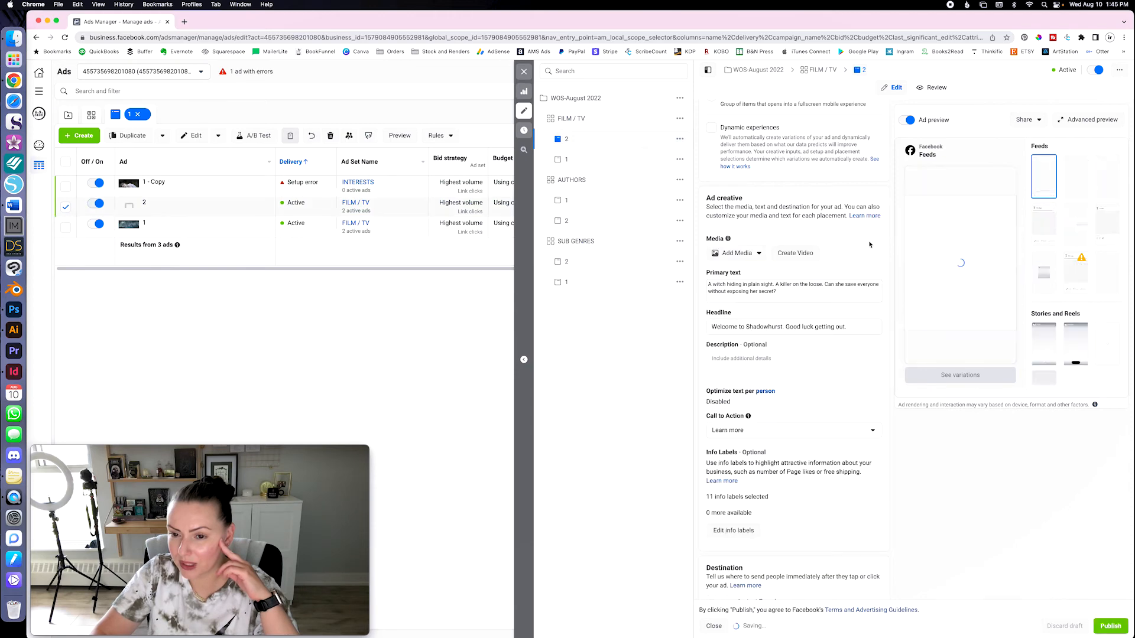
{"action": "left_click", "coordinate": [751, 264]}
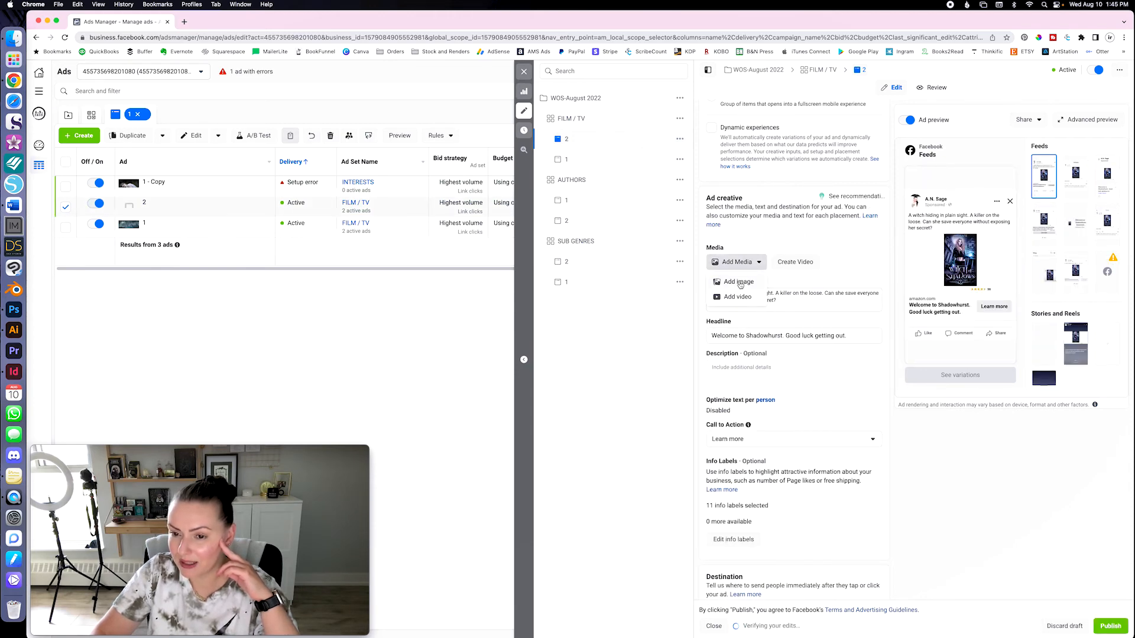
{"action": "left_click", "coordinate": [740, 282]}
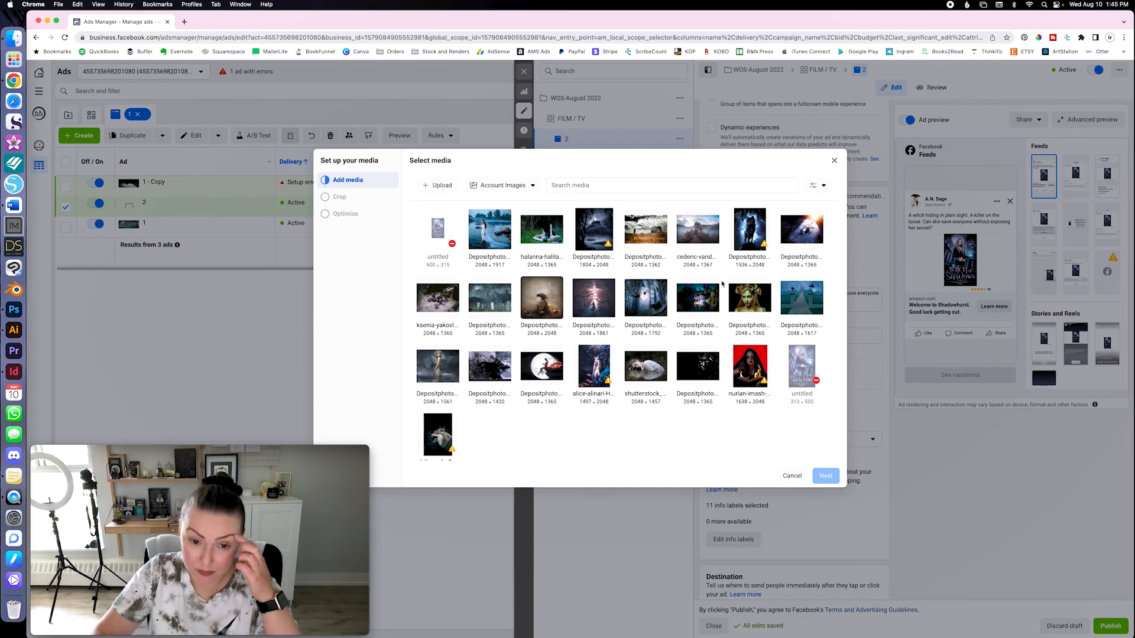
{"action": "left_click", "coordinate": [804, 300]}
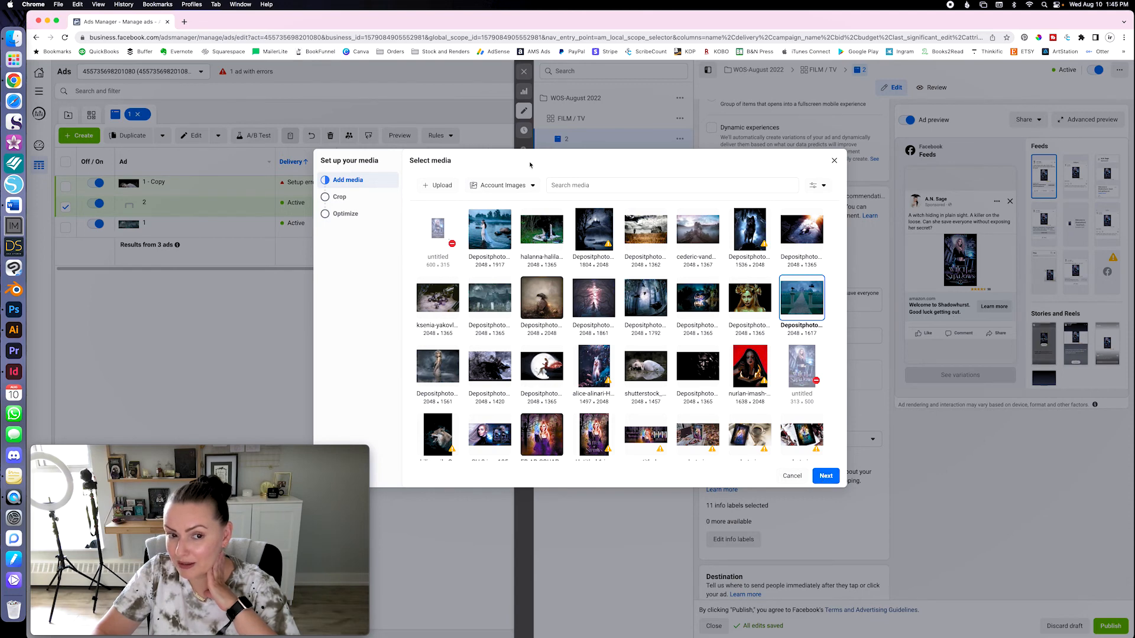
{"action": "left_click", "coordinate": [826, 476]}
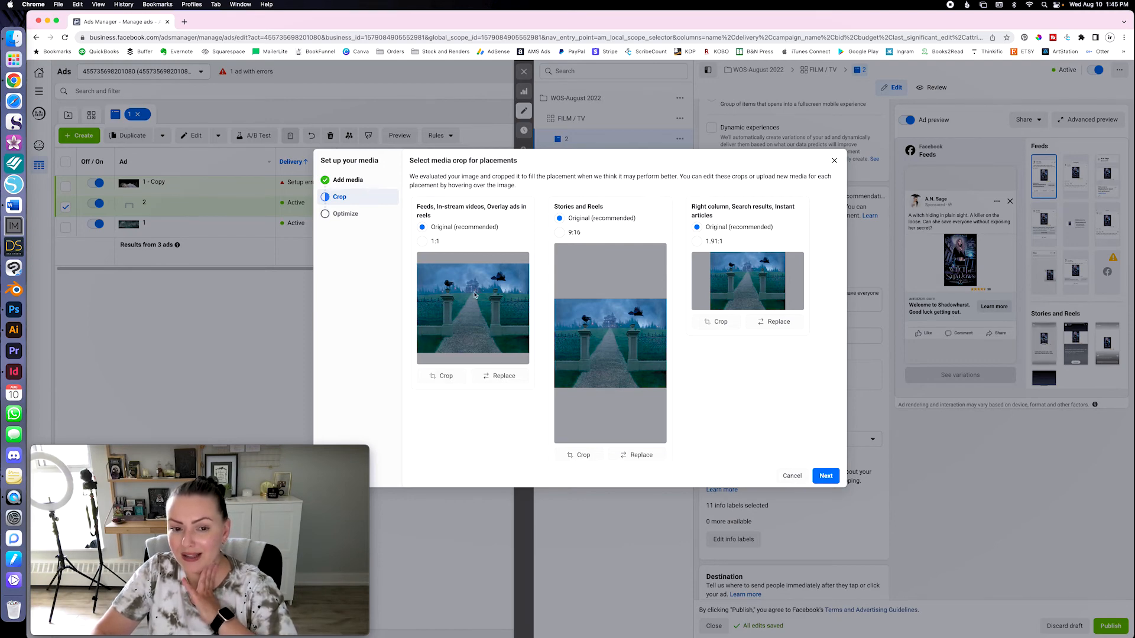
- Crop the image to 1:1 for the feed placements and 9:16 for Stories and Reels, shifting the 9:16 frame left to include the perched crow
{"action": "left_click", "coordinate": [422, 242]}
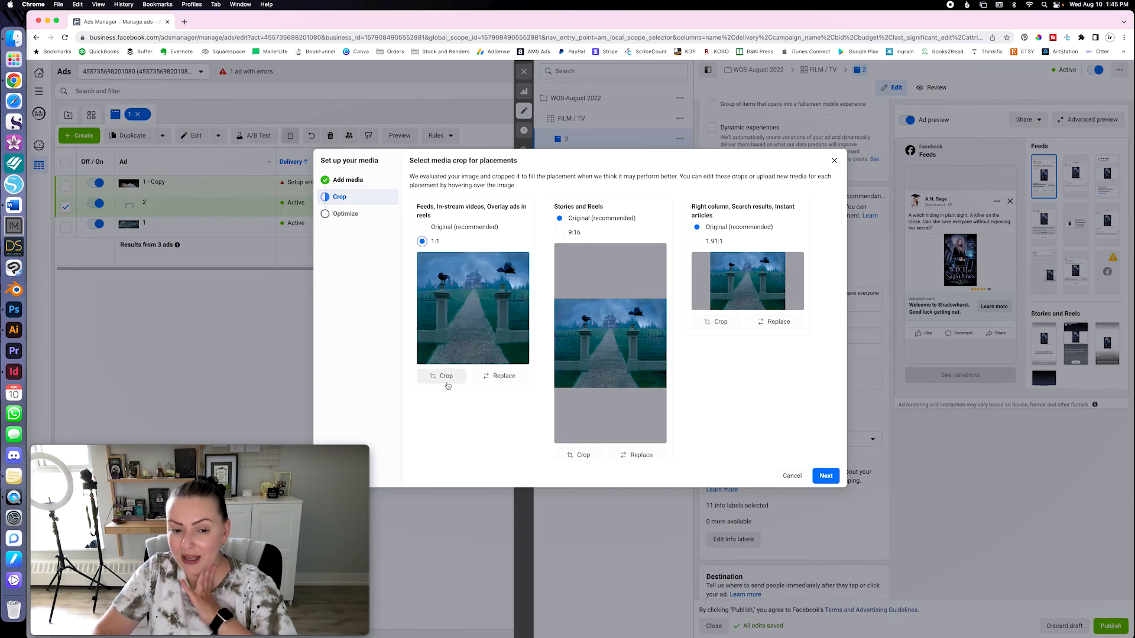
{"action": "left_click", "coordinate": [560, 232]}
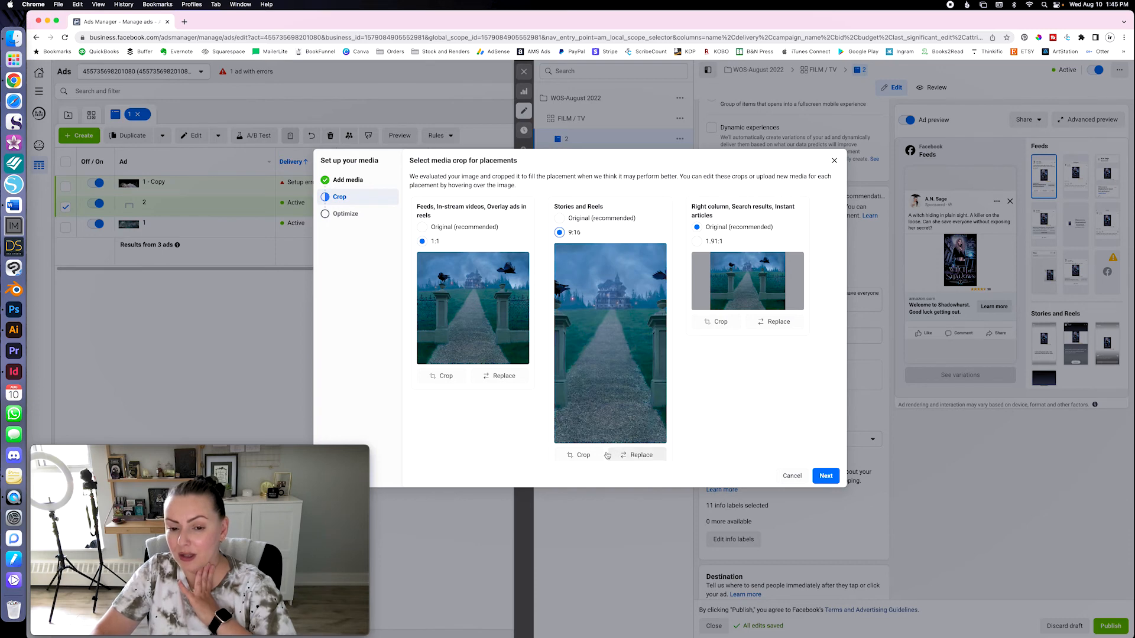
{"action": "left_click", "coordinate": [588, 460]}
{"action": "left_click_drag", "start_coordinate": [567, 361], "coordinate": [540, 363]}
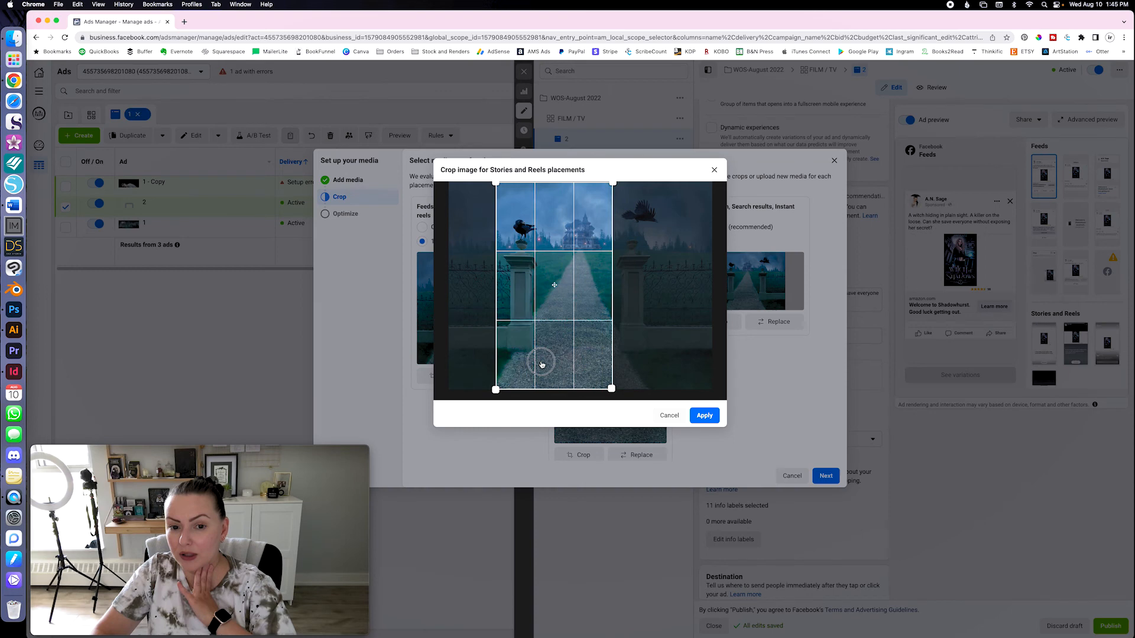
{"action": "left_click", "coordinate": [704, 416]}
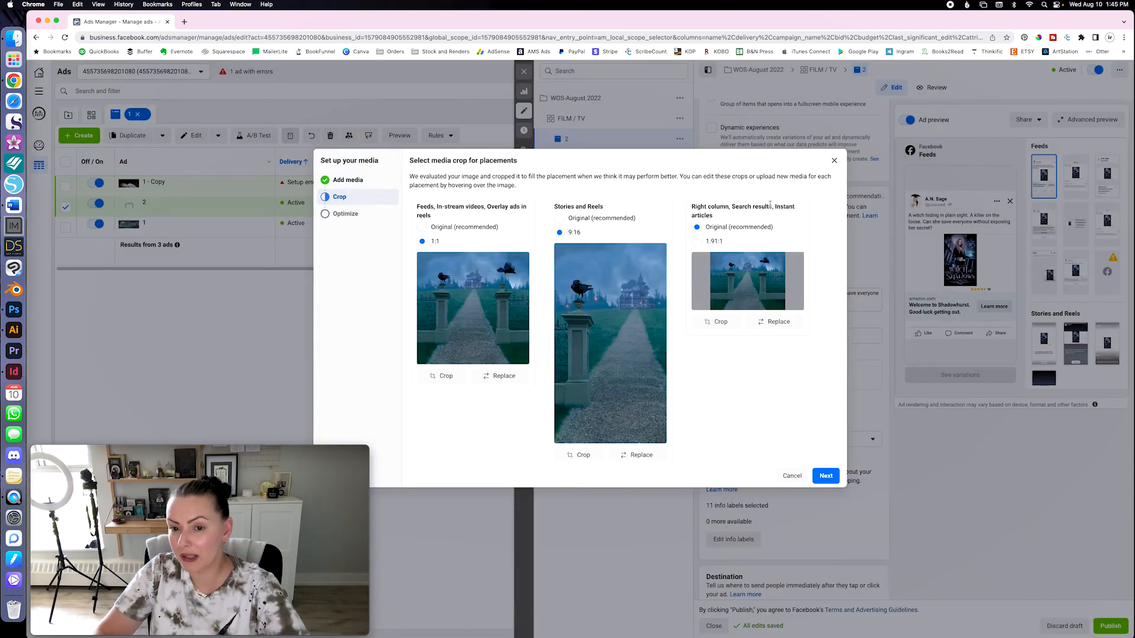
- Crop the image to 1.91:1 for right column, search results and instant articles, moving the frame up to the image's upper edge
{"action": "left_click", "coordinate": [696, 242]}
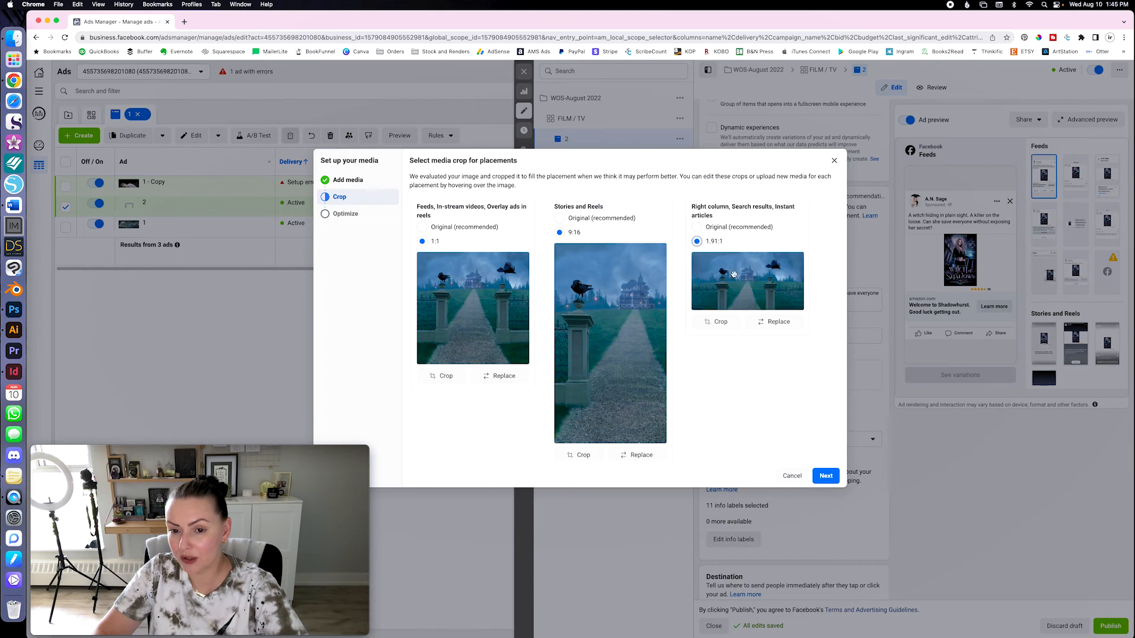
{"action": "left_click", "coordinate": [717, 322]}
{"action": "left_click_drag", "start_coordinate": [658, 312], "coordinate": [658, 280]}
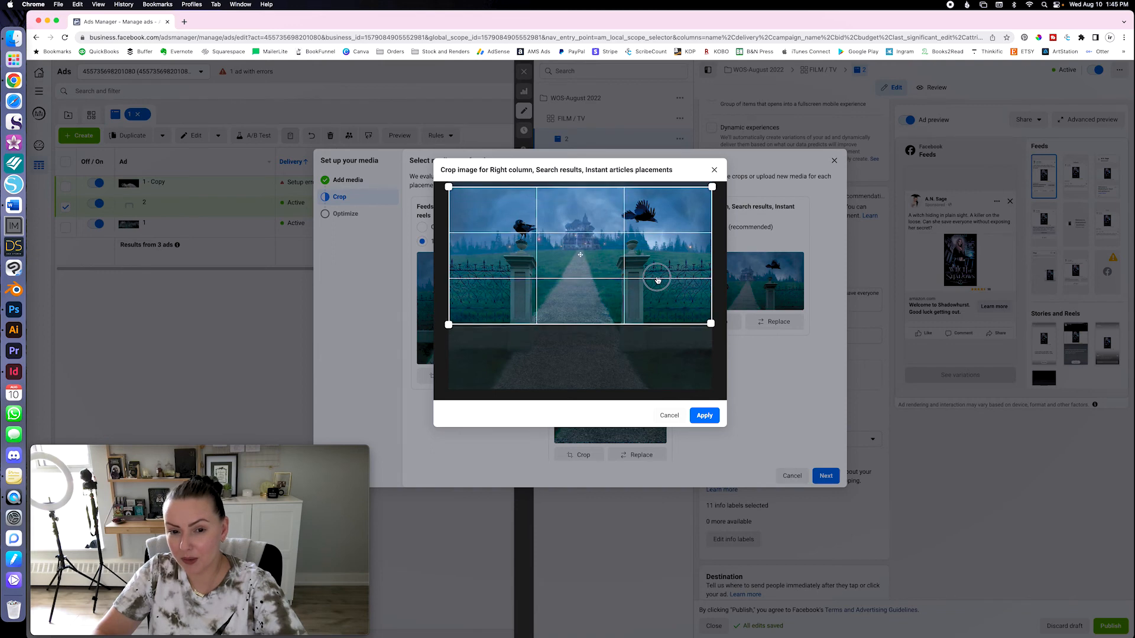
{"action": "left_click", "coordinate": [704, 415]}
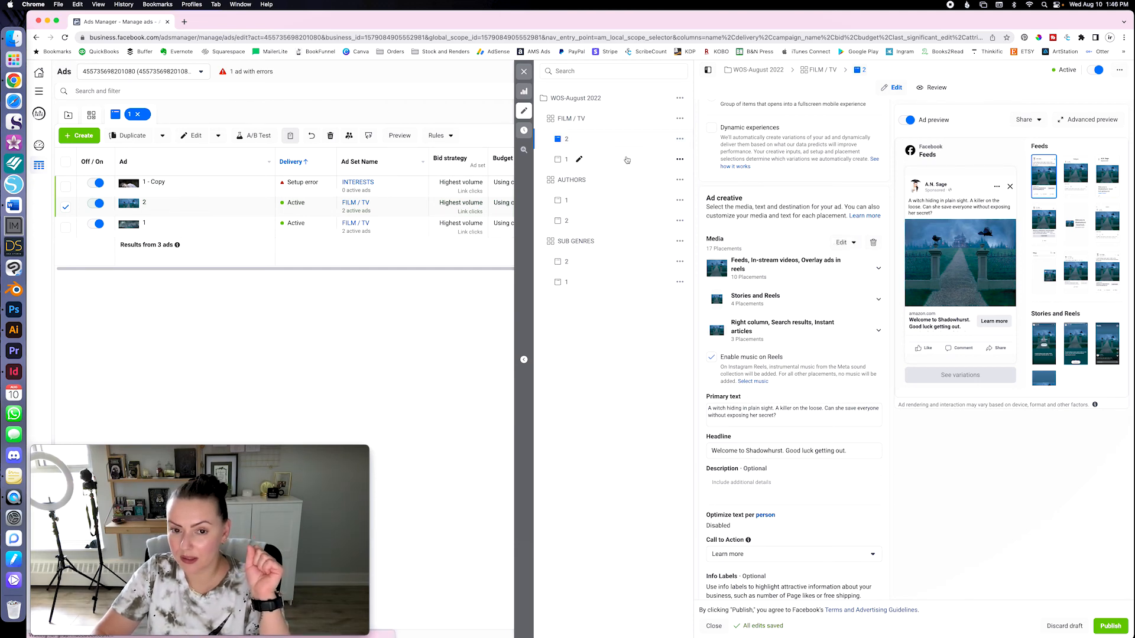
- Open ad 1 in the FILM / TV ad set and review its media, text, destination and tracking settings
{"action": "left_click", "coordinate": [627, 160]}
{"action": "scroll", "coordinate": [834, 354], "scroll_direction": "down", "scroll_amount": 7}
{"action": "scroll", "coordinate": [834, 353], "scroll_direction": "down", "scroll_amount": 8}
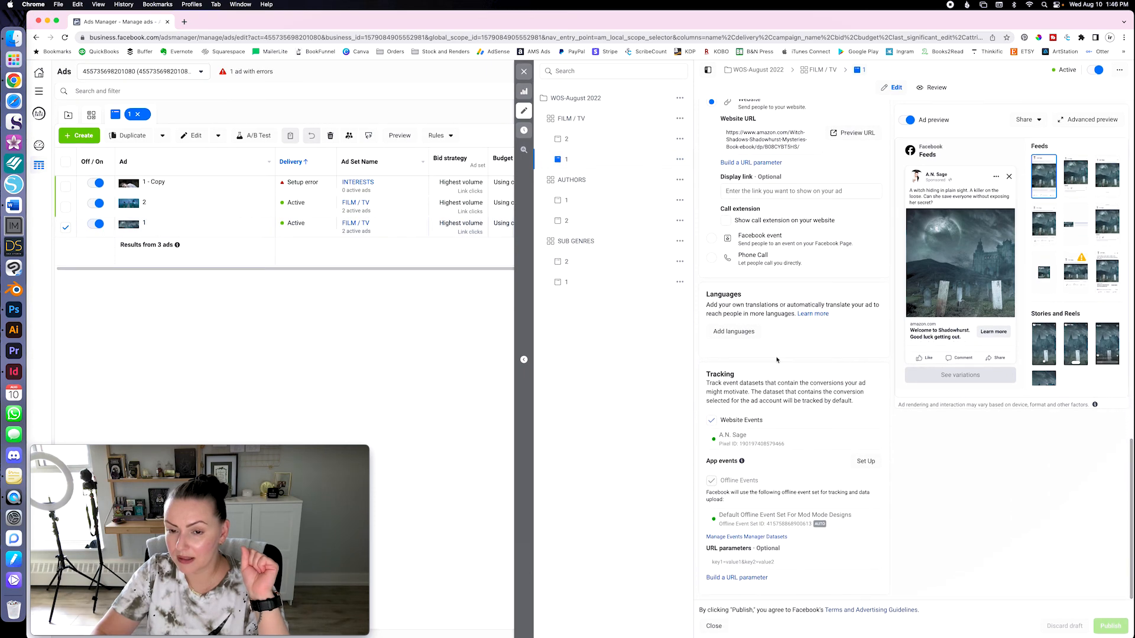
{"action": "scroll", "coordinate": [777, 360], "scroll_direction": "up", "scroll_amount": 17}
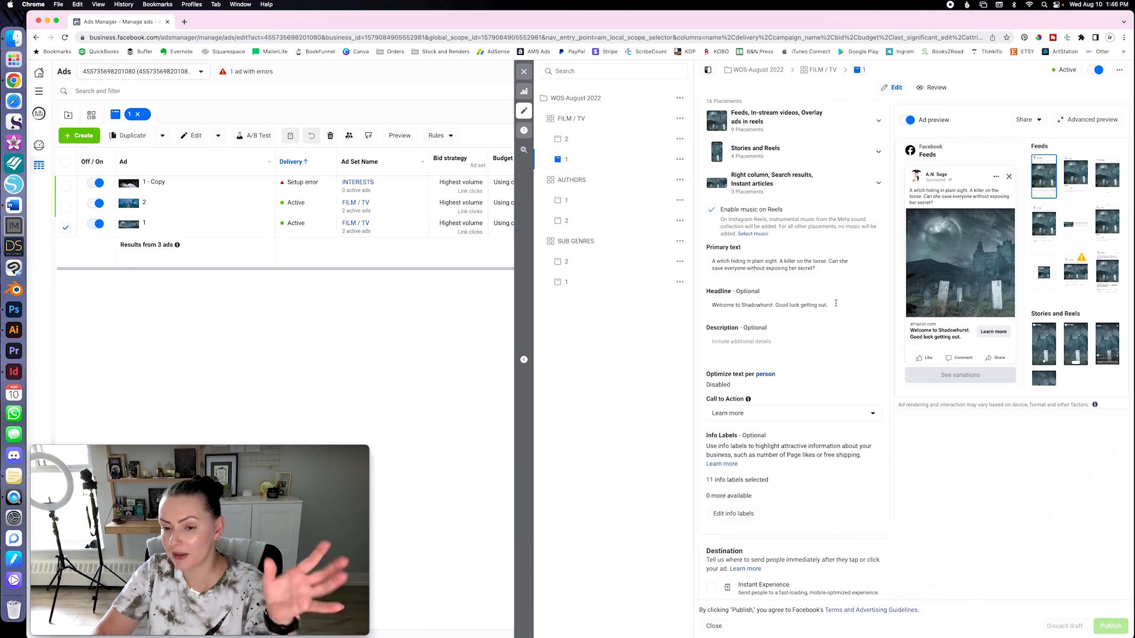
{"action": "scroll", "coordinate": [831, 298], "scroll_direction": "up", "scroll_amount": 3}
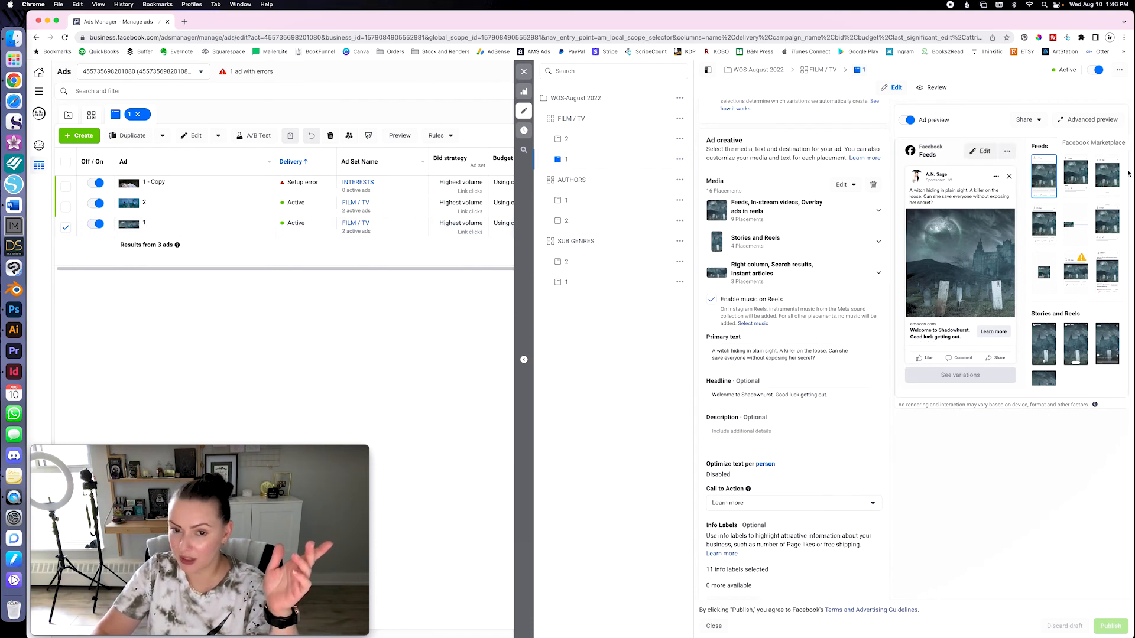
- Compare the creatives of ad 2 in the AUTHORS ad set and ads 2 and 1 in the SUB GENRES ad set
{"action": "left_click", "coordinate": [615, 220]}
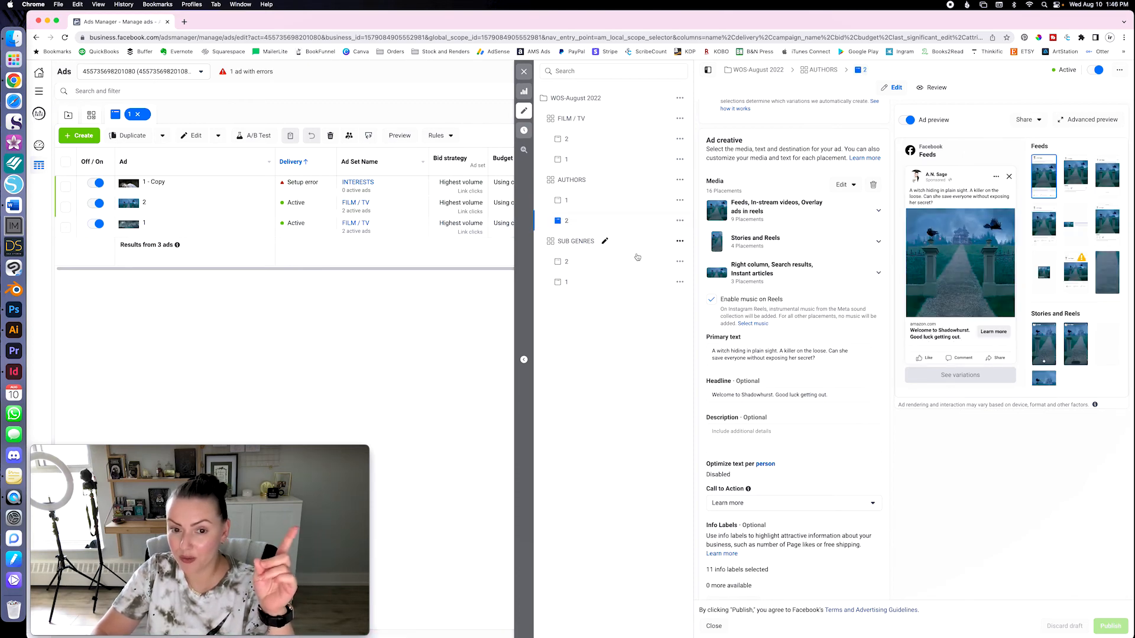
{"action": "left_click", "coordinate": [620, 266]}
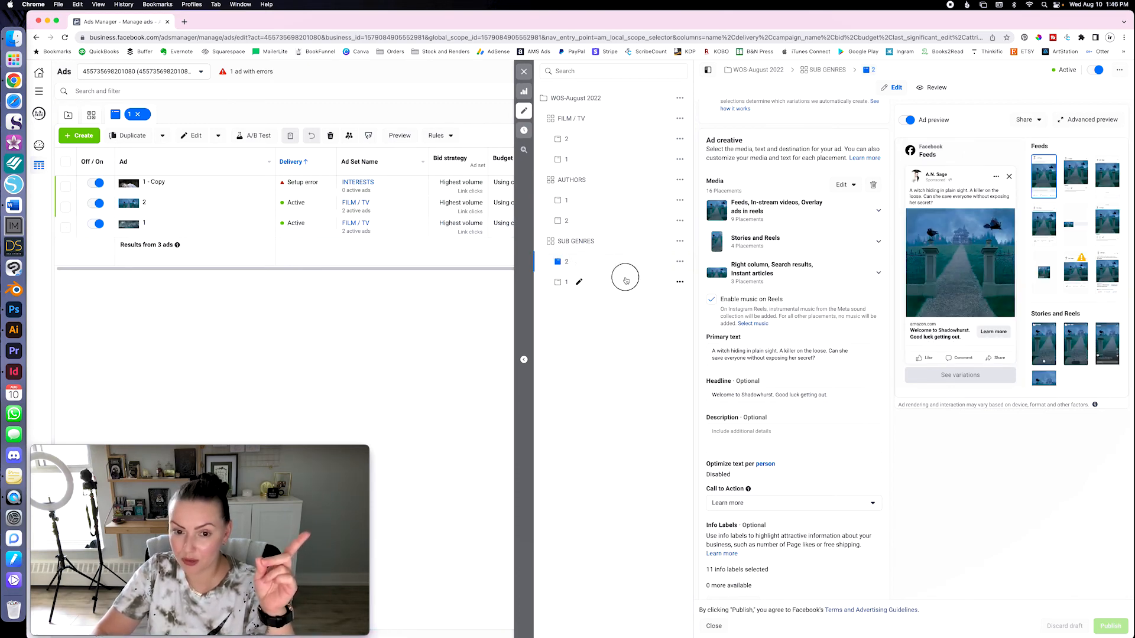
{"action": "left_click", "coordinate": [626, 281]}
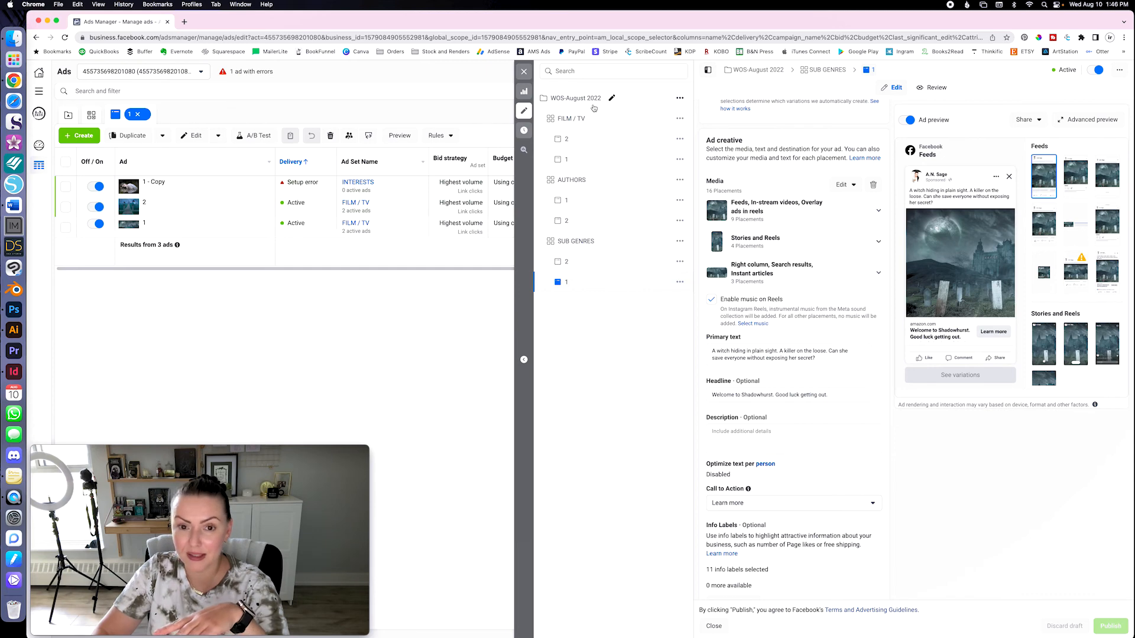
- Close the ad editor and discard all unpublished drafts
{"action": "left_click", "coordinate": [524, 72]}
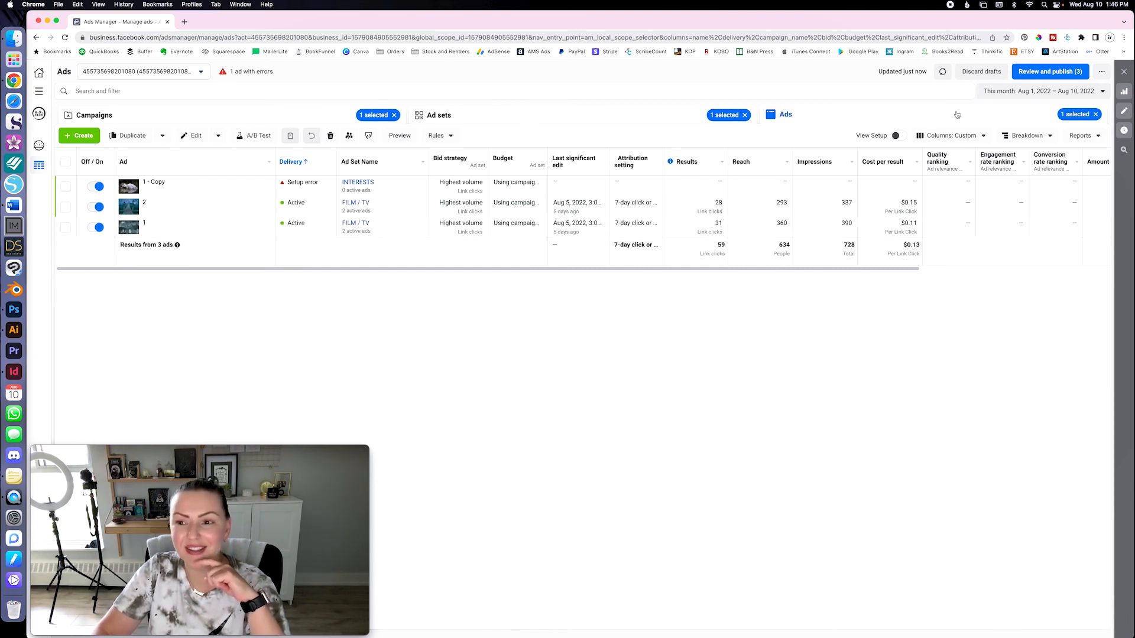
{"action": "left_click", "coordinate": [981, 72]}
{"action": "left_click", "coordinate": [650, 269]}
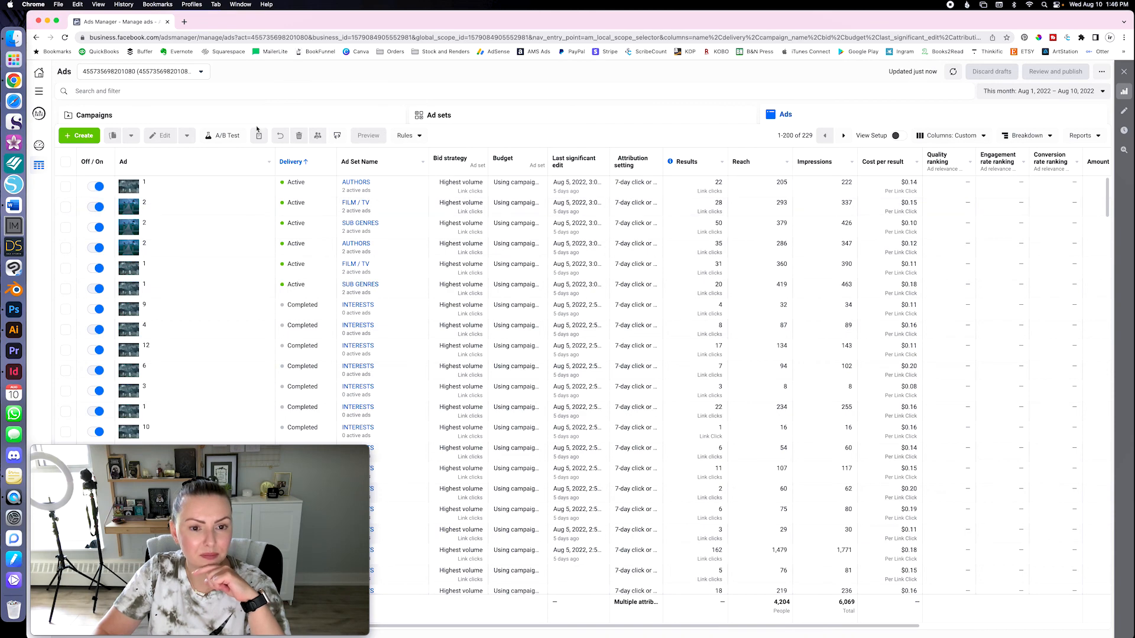
- Open the WOS-August 2022 campaign from the campaign list and review the results of its ad sets and ads
{"action": "left_click", "coordinate": [297, 115]}
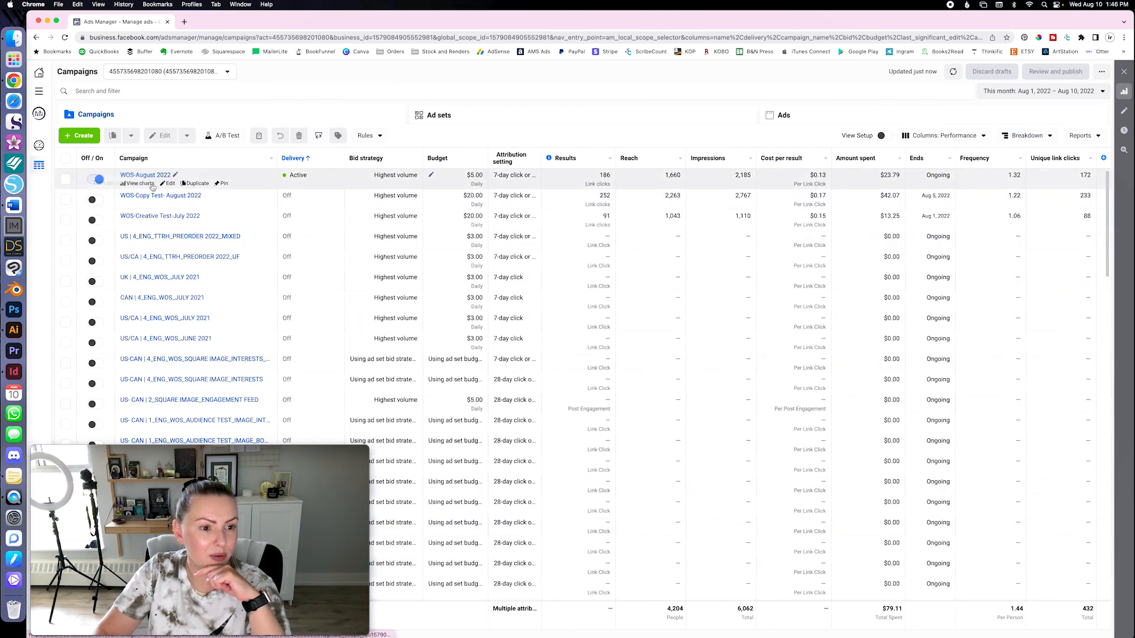
{"action": "left_click", "coordinate": [145, 175]}
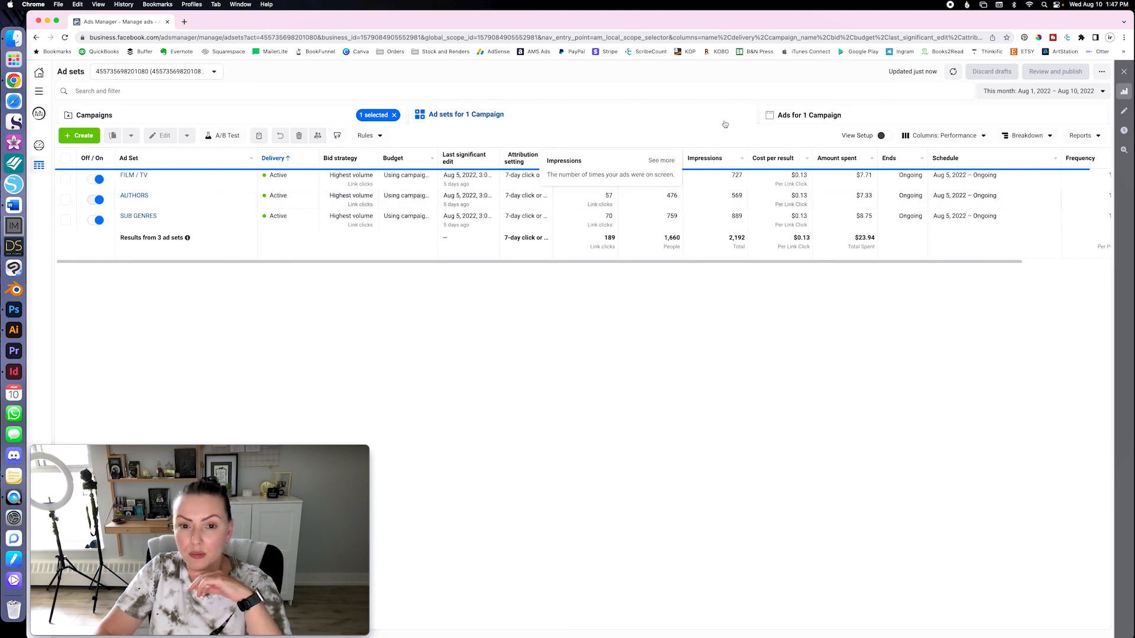
{"action": "left_click", "coordinate": [807, 115]}
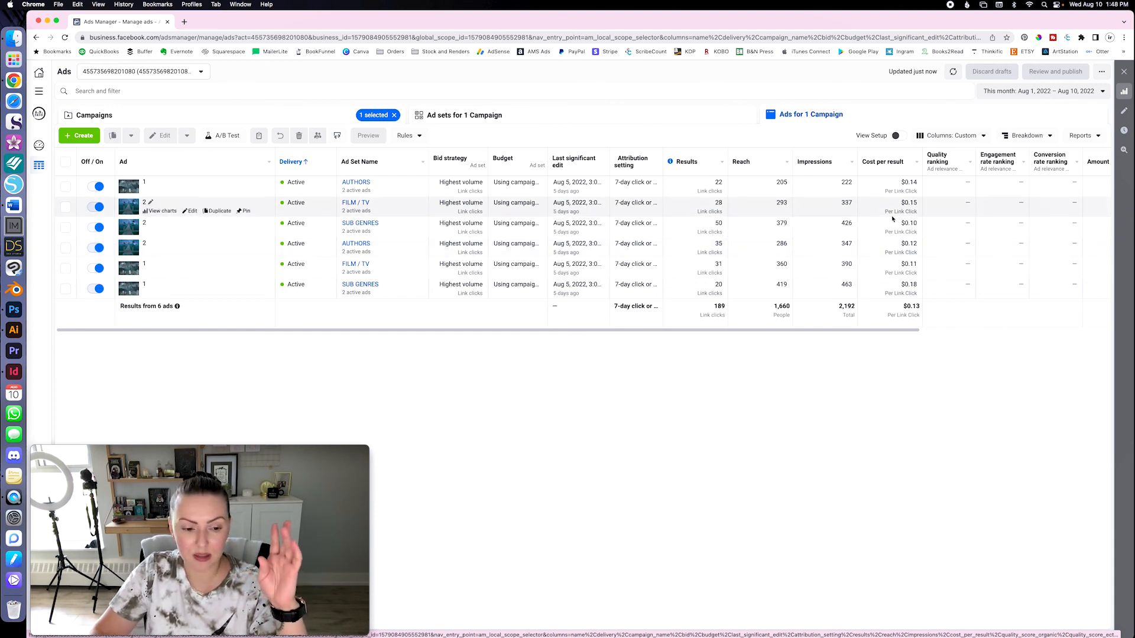
{"action": "mouse_move", "coordinate": [148, 476]}
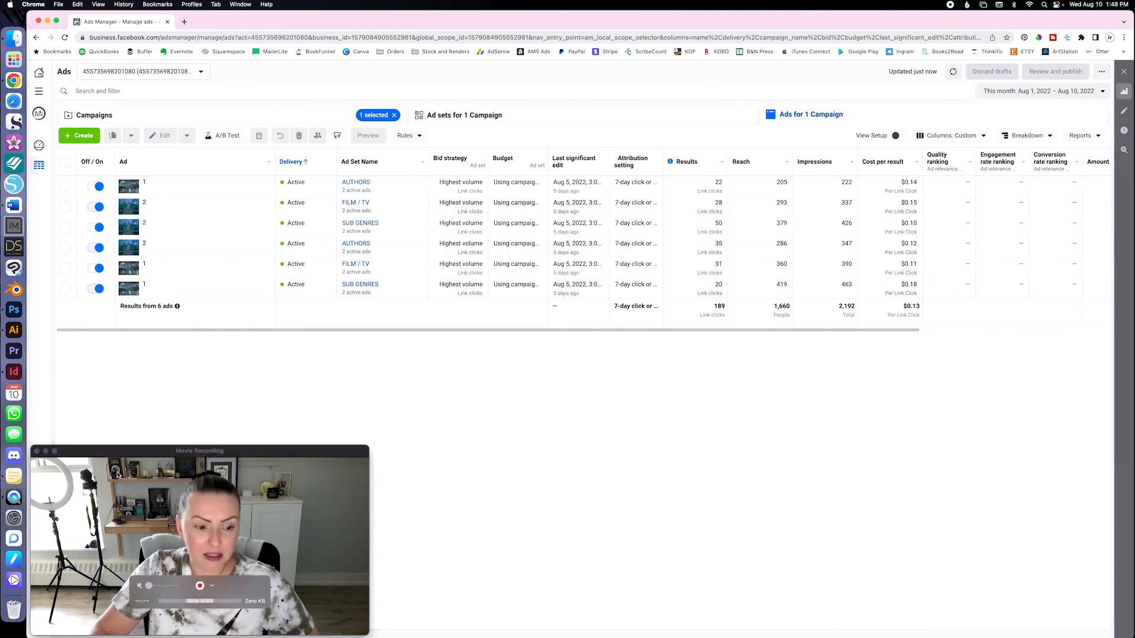
{"action": "left_click", "coordinate": [54, 451]}
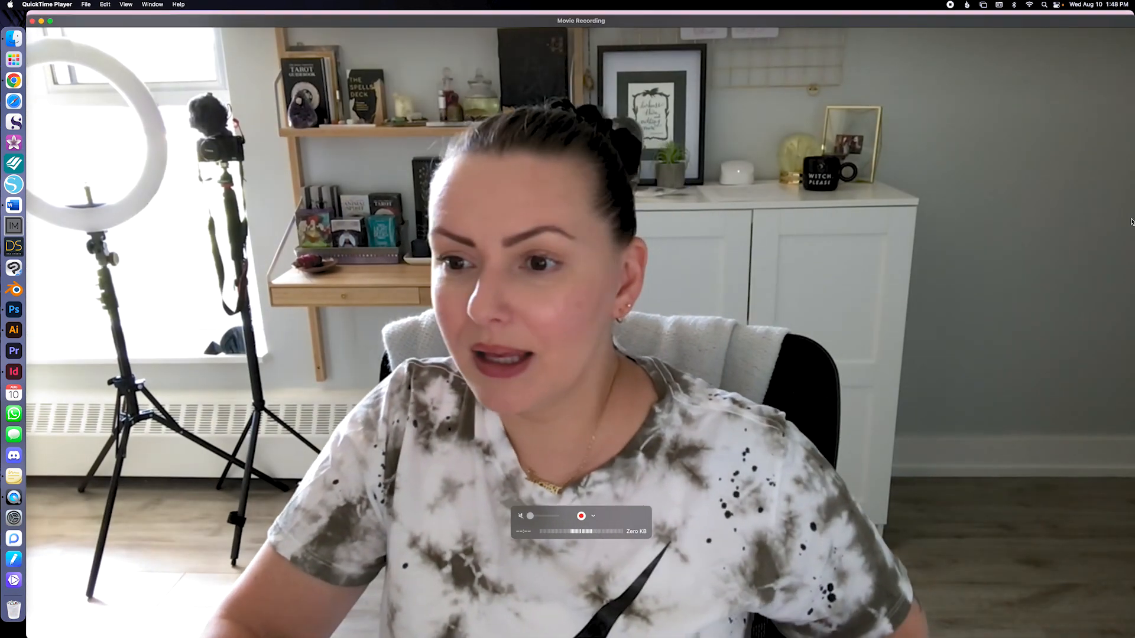